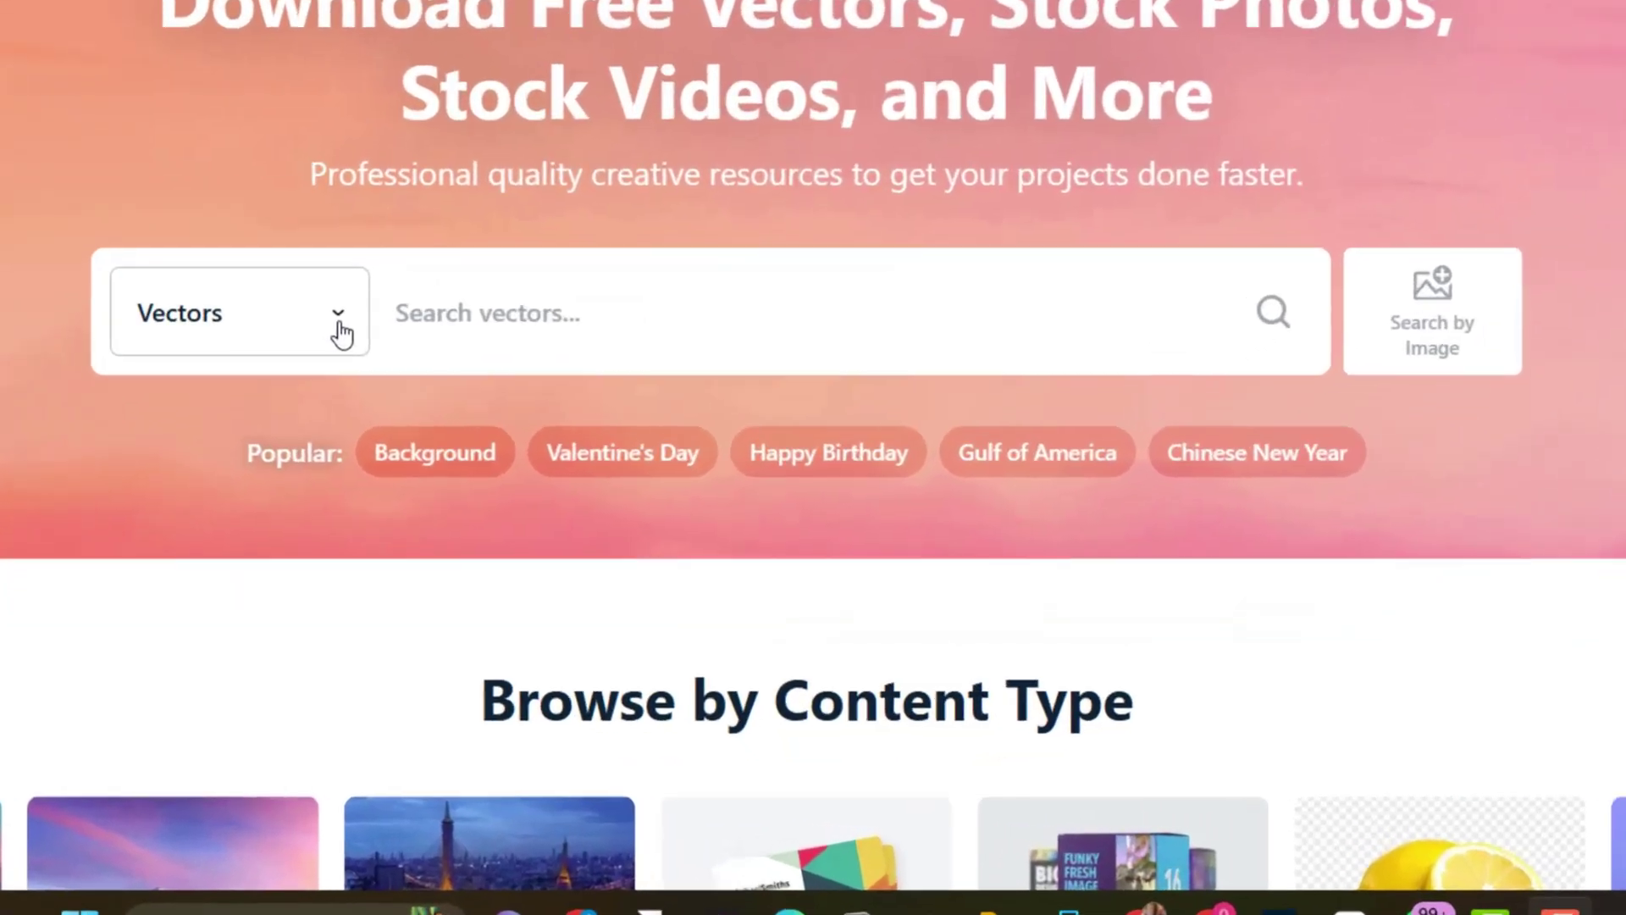
# - Search Vecteezy vectors for '3d text effects'
pyautogui.click(492, 480)
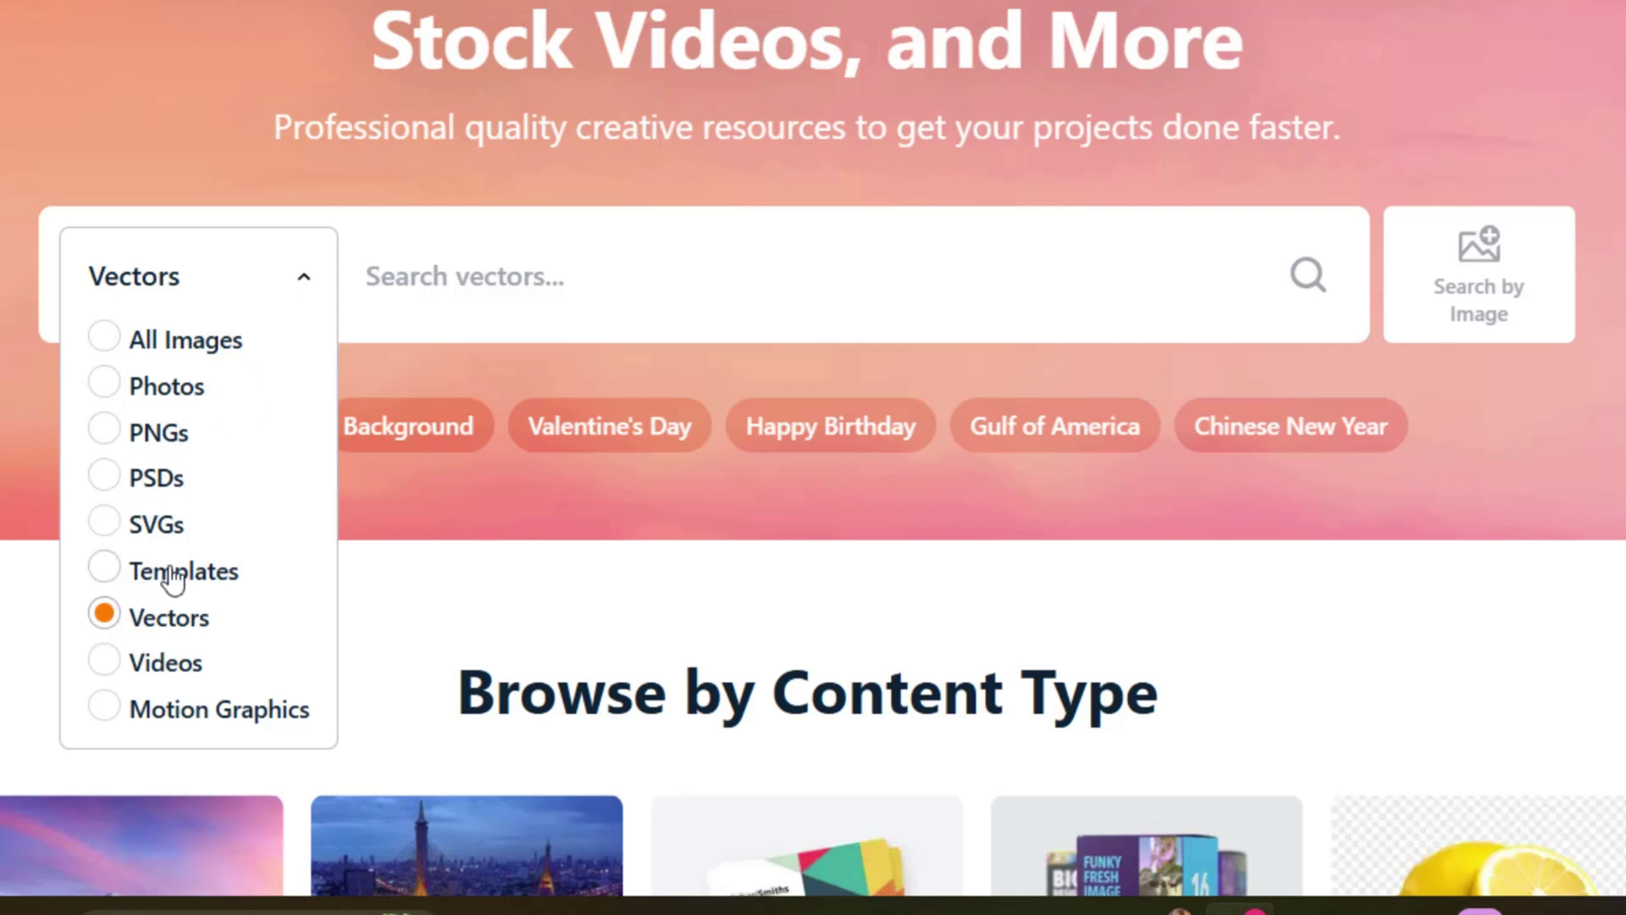
pyautogui.click(599, 285)
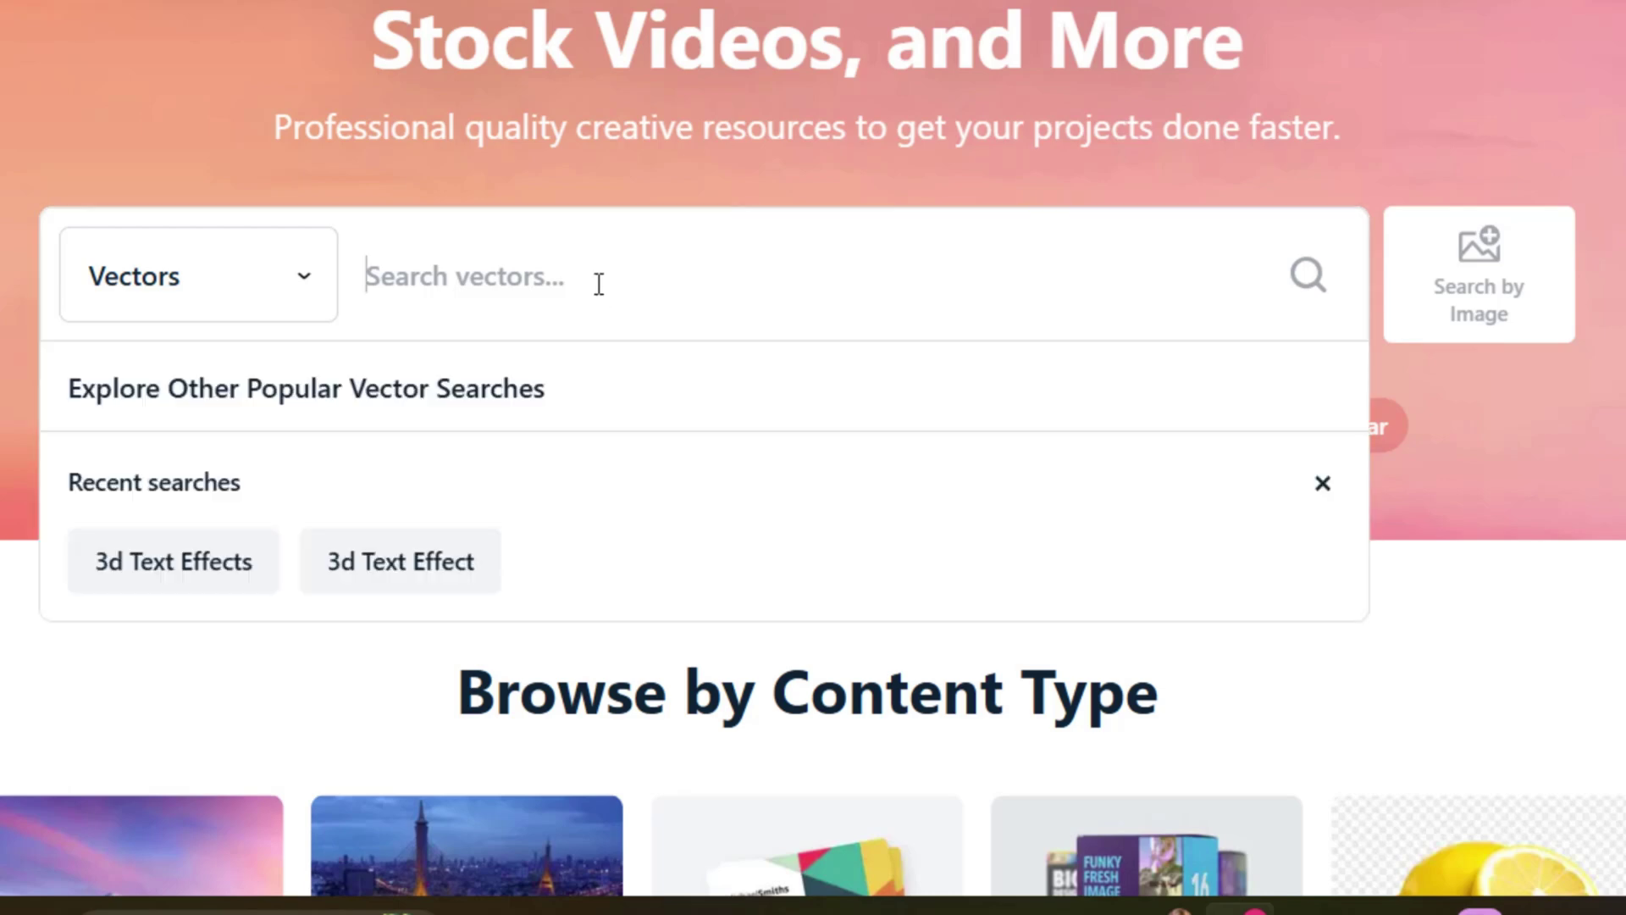
pyautogui.write('3f')
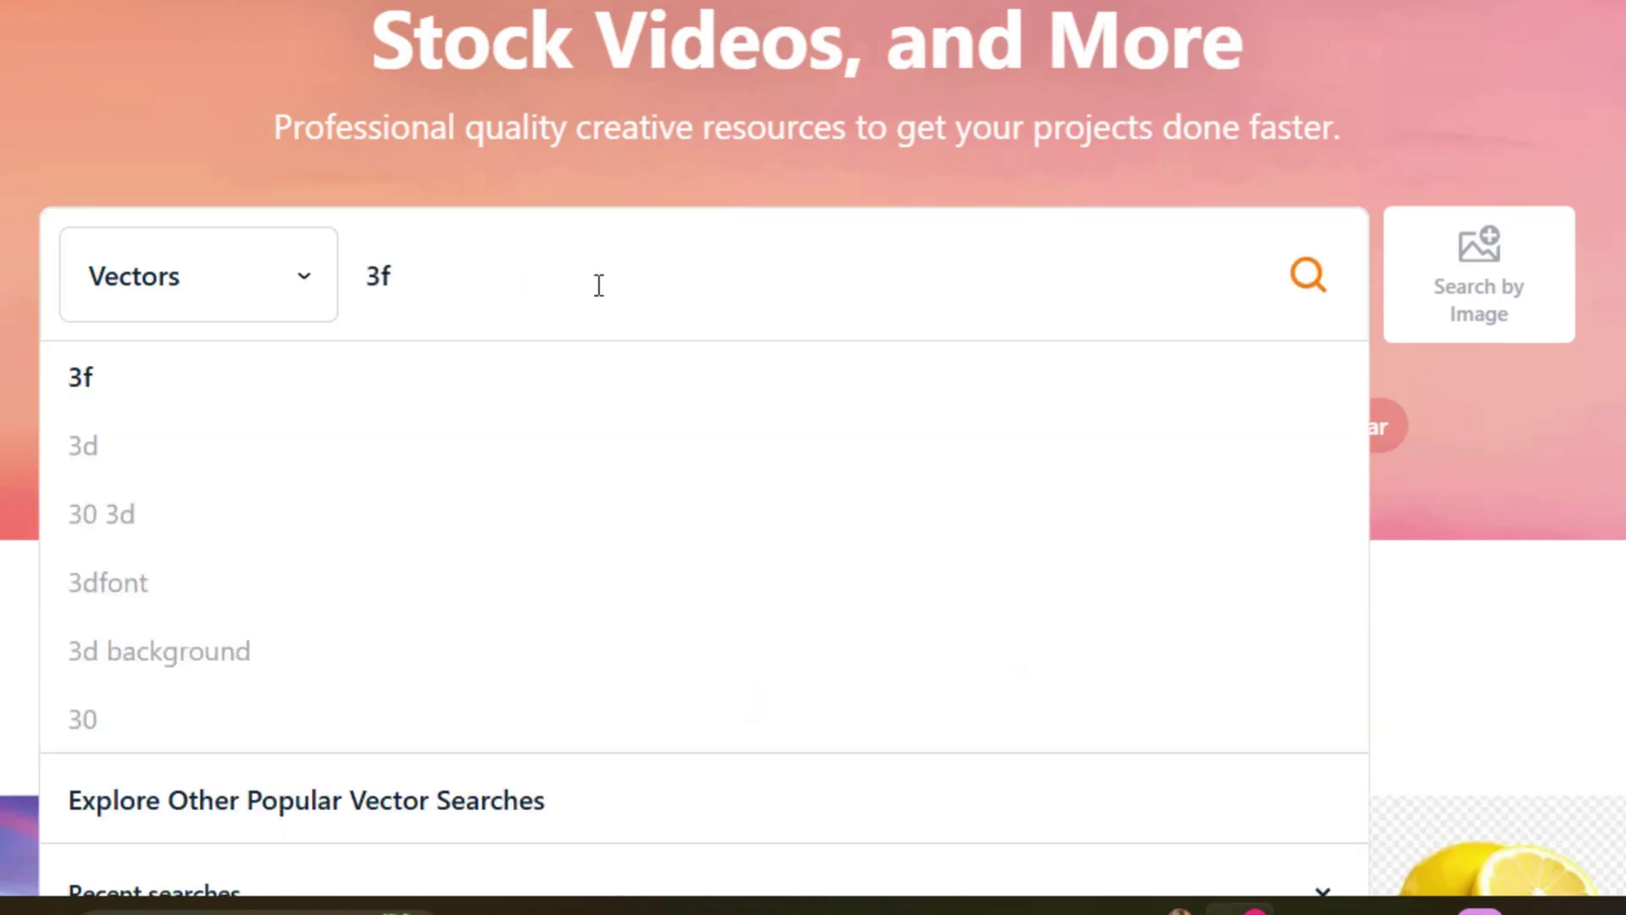
pyautogui.press('BackSpace')
pyautogui.write('d text effects')
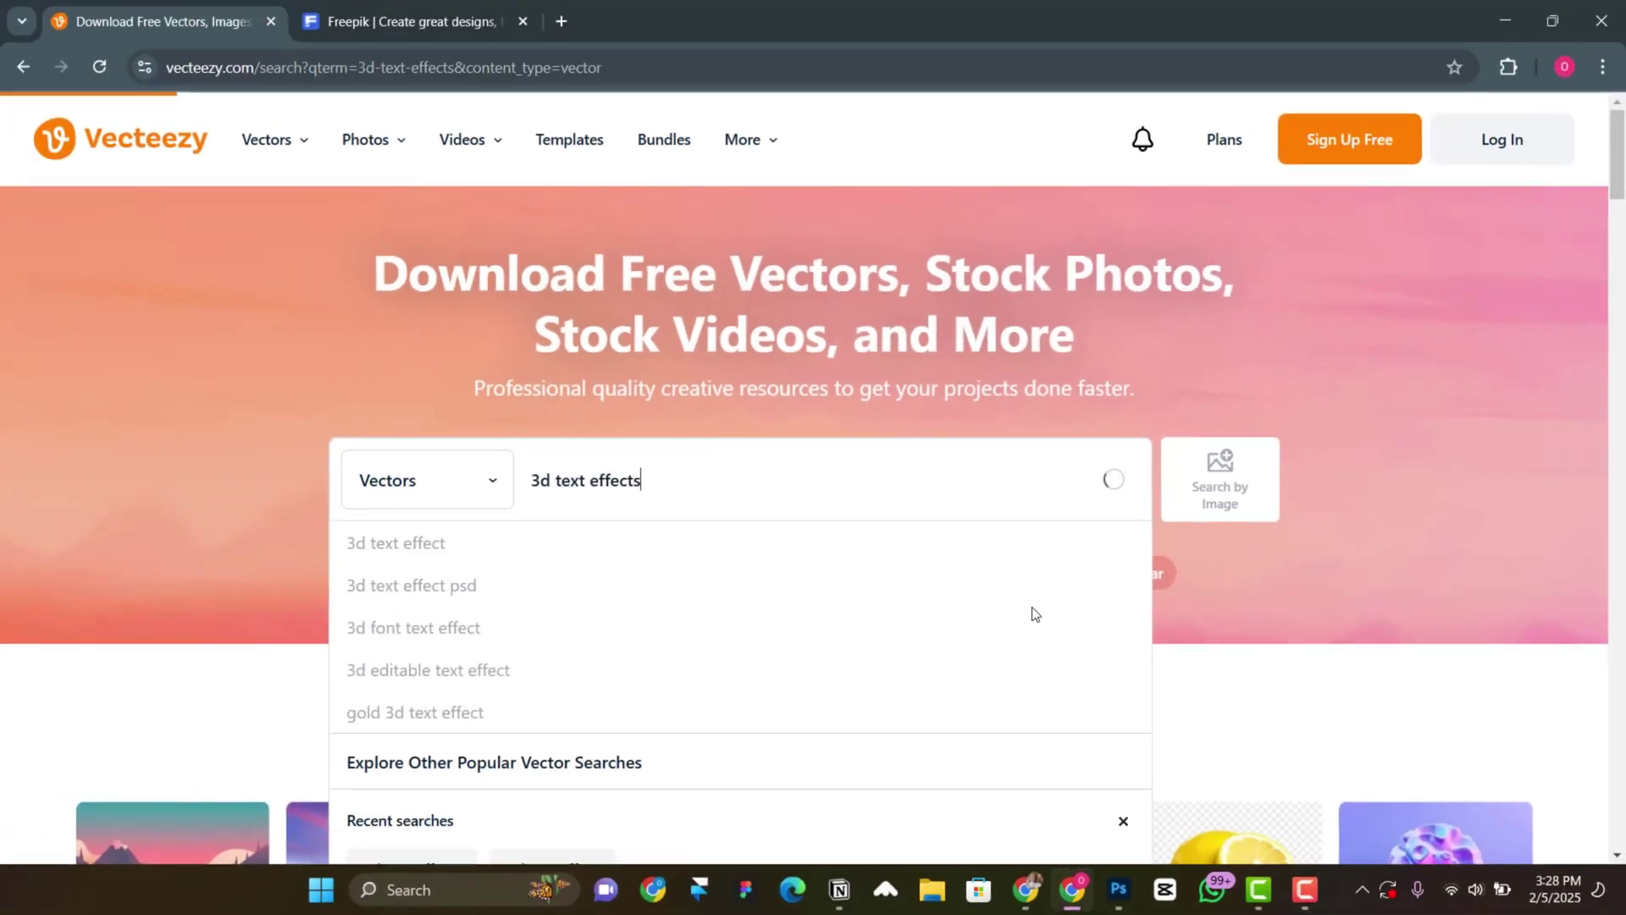
# - Browse the results and open the 'School colorful text effect 3d style' vector
pyautogui.scroll(-4, 832, 336)
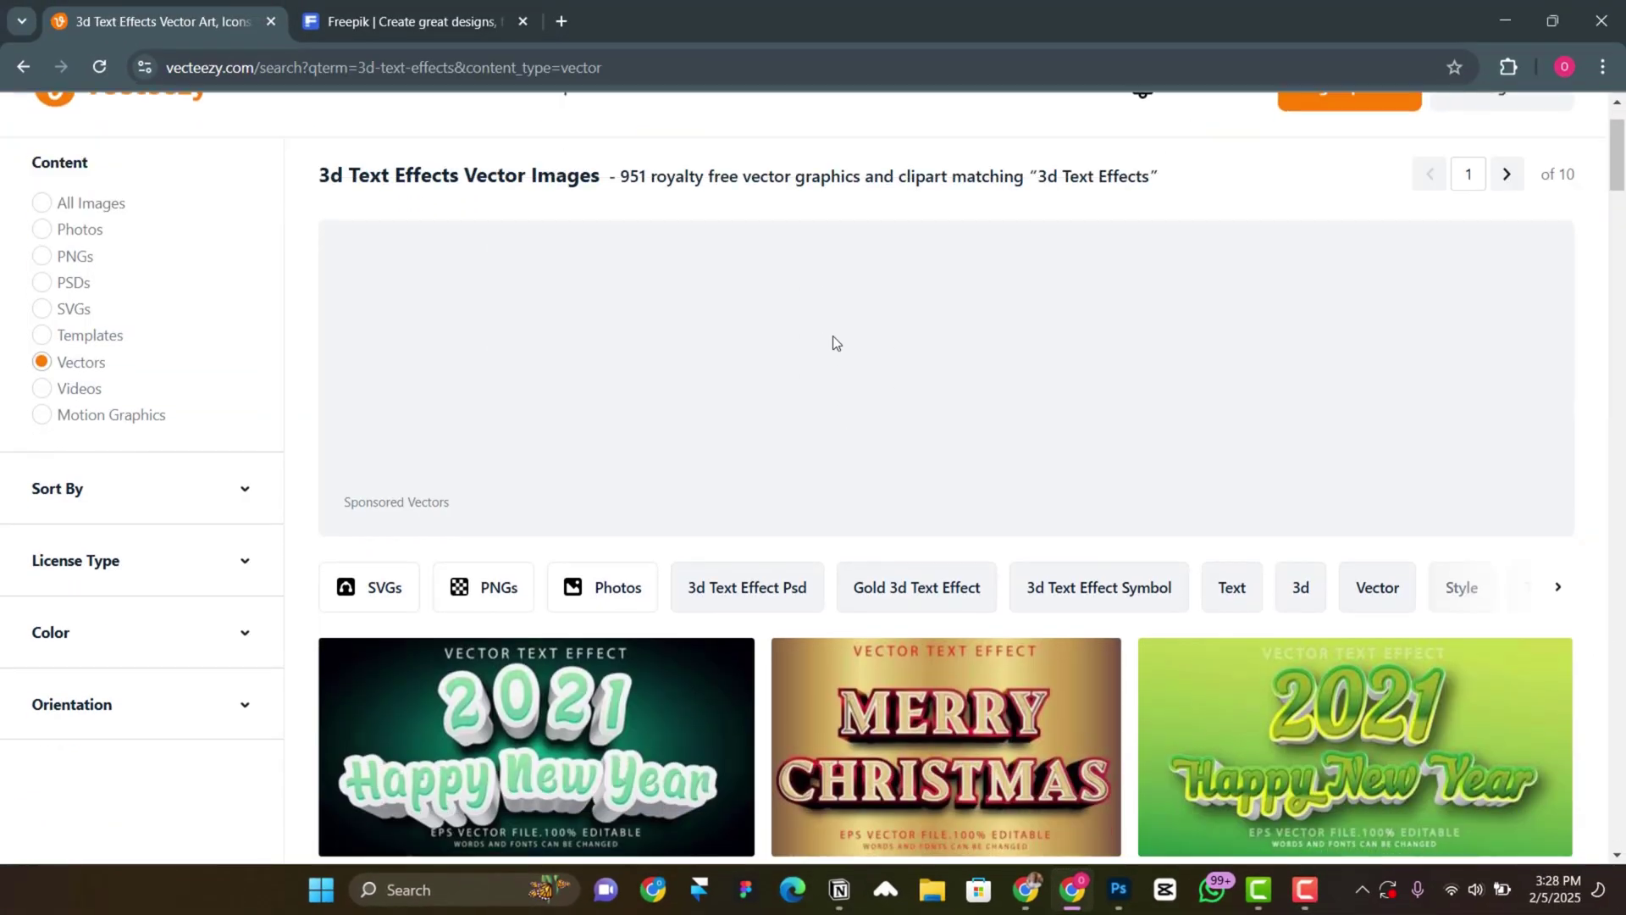
pyautogui.scroll(-12, 841, 429)
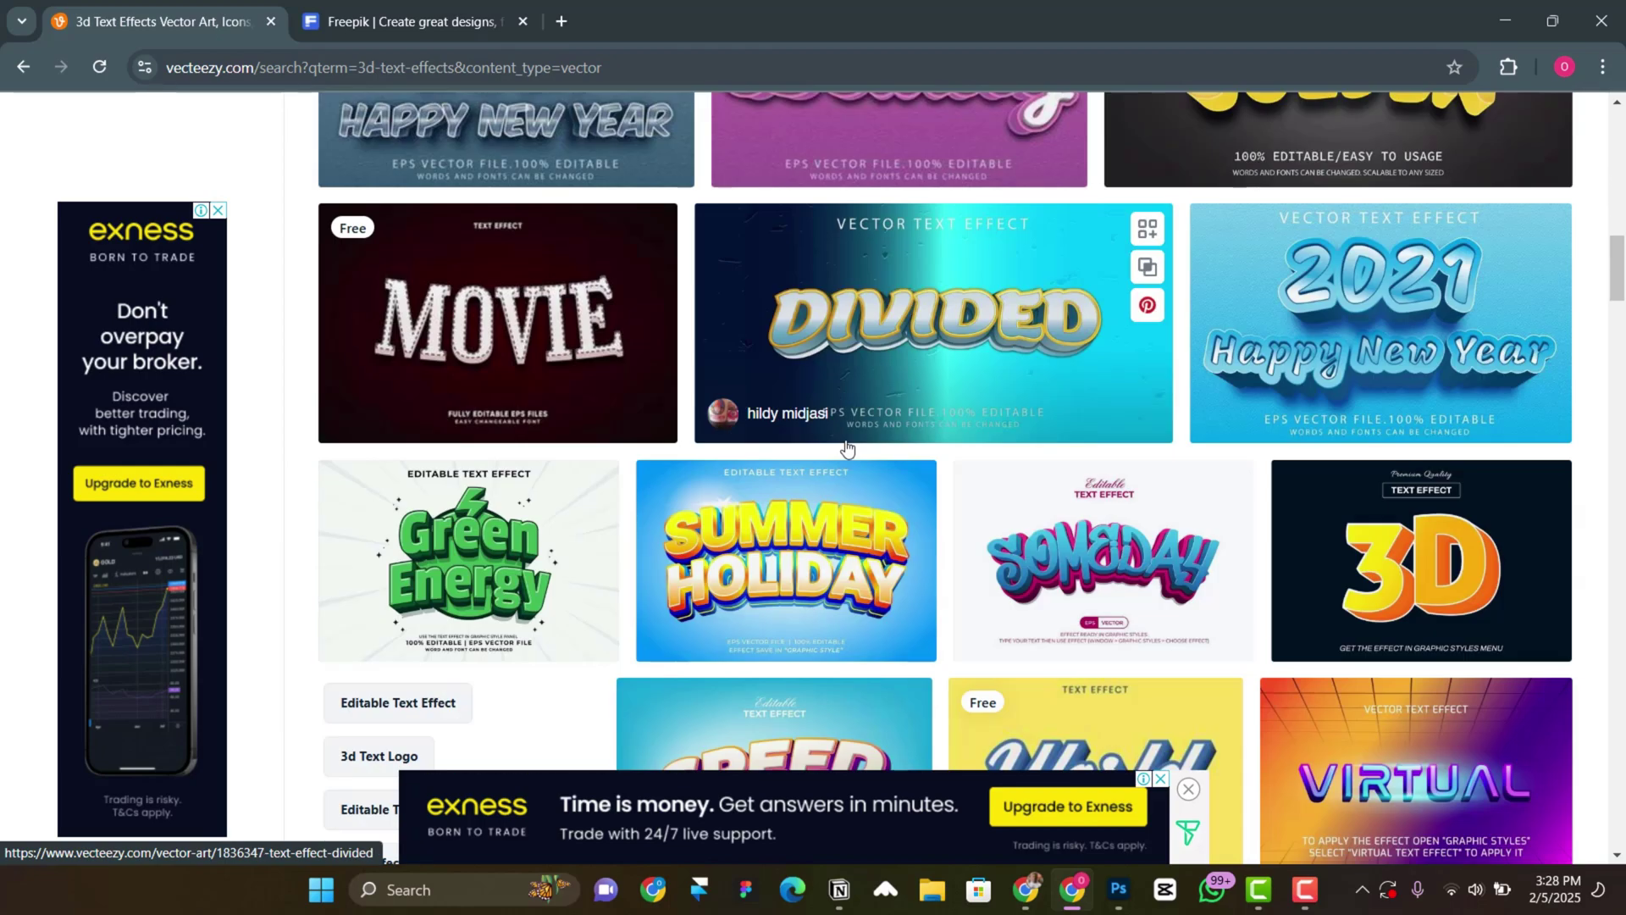
pyautogui.scroll(2, 839, 489)
pyautogui.scroll(-4, 889, 482)
pyautogui.scroll(3, 931, 474)
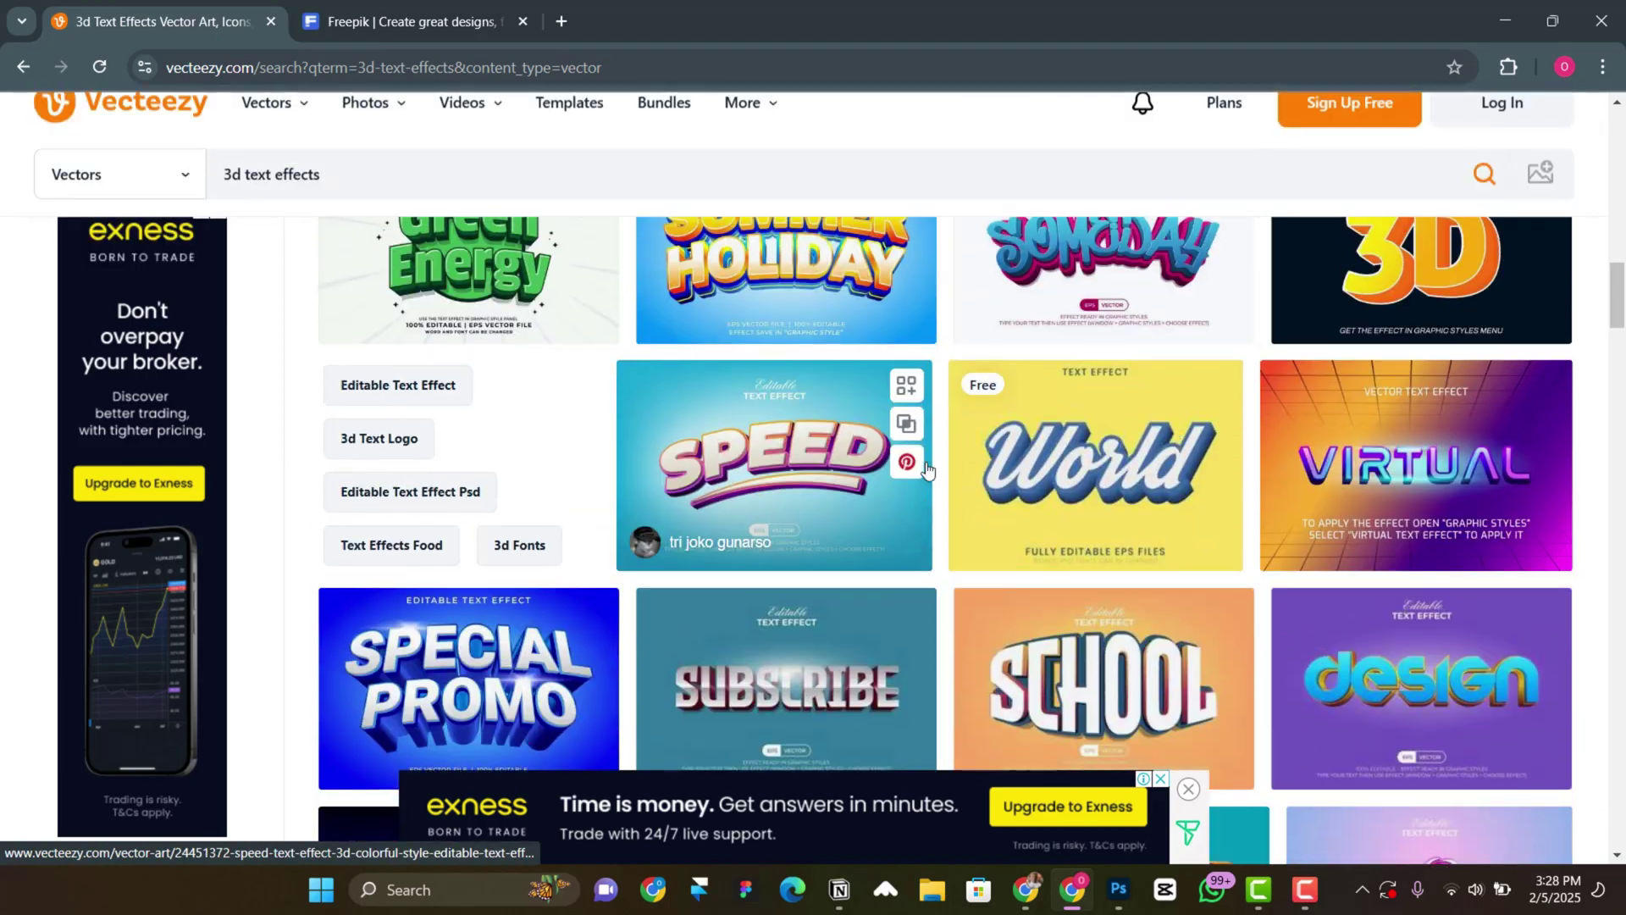
pyautogui.scroll(-3, 974, 491)
pyautogui.click(1080, 560)
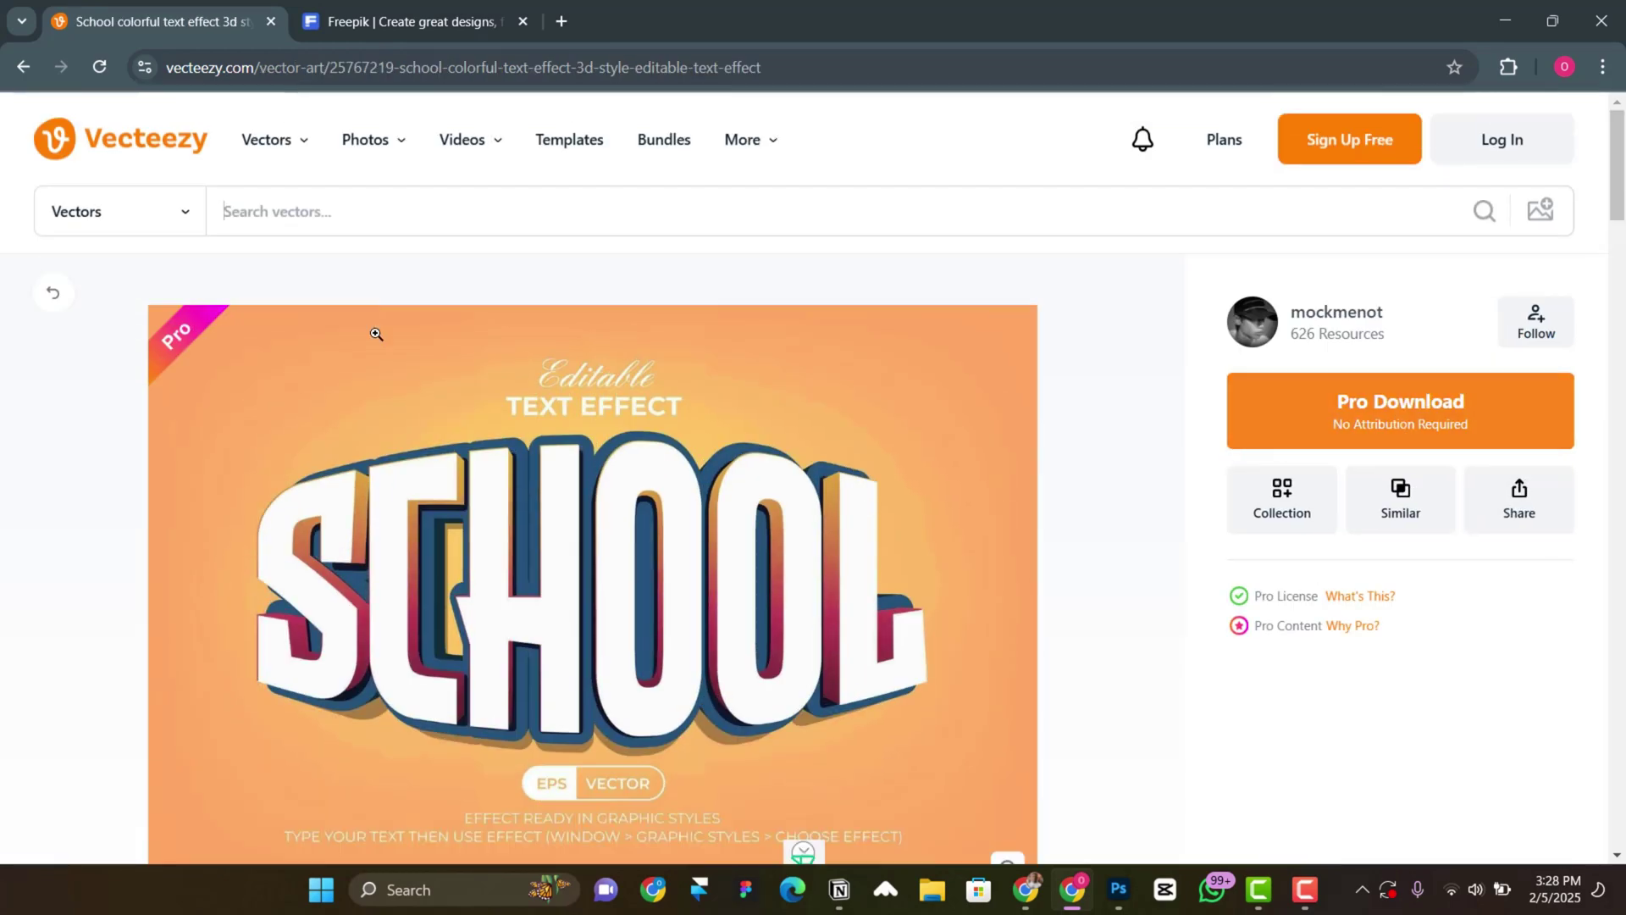
# - Return to the 3d text effects results and filter them to Free License
pyautogui.click(24, 67)
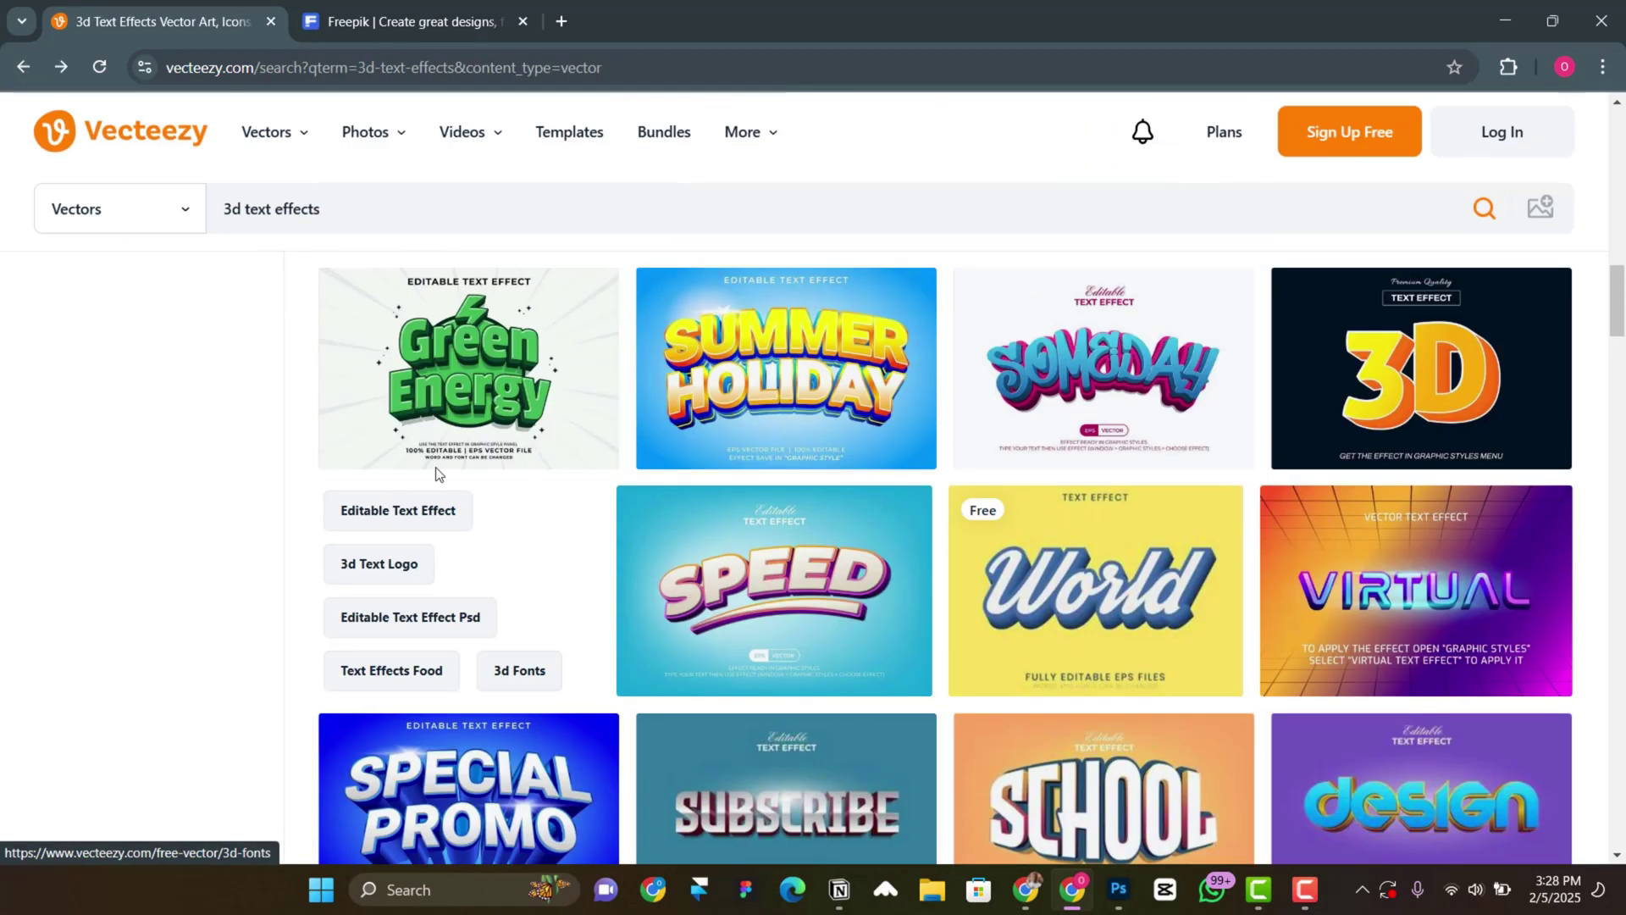
pyautogui.scroll(-1, 484, 526)
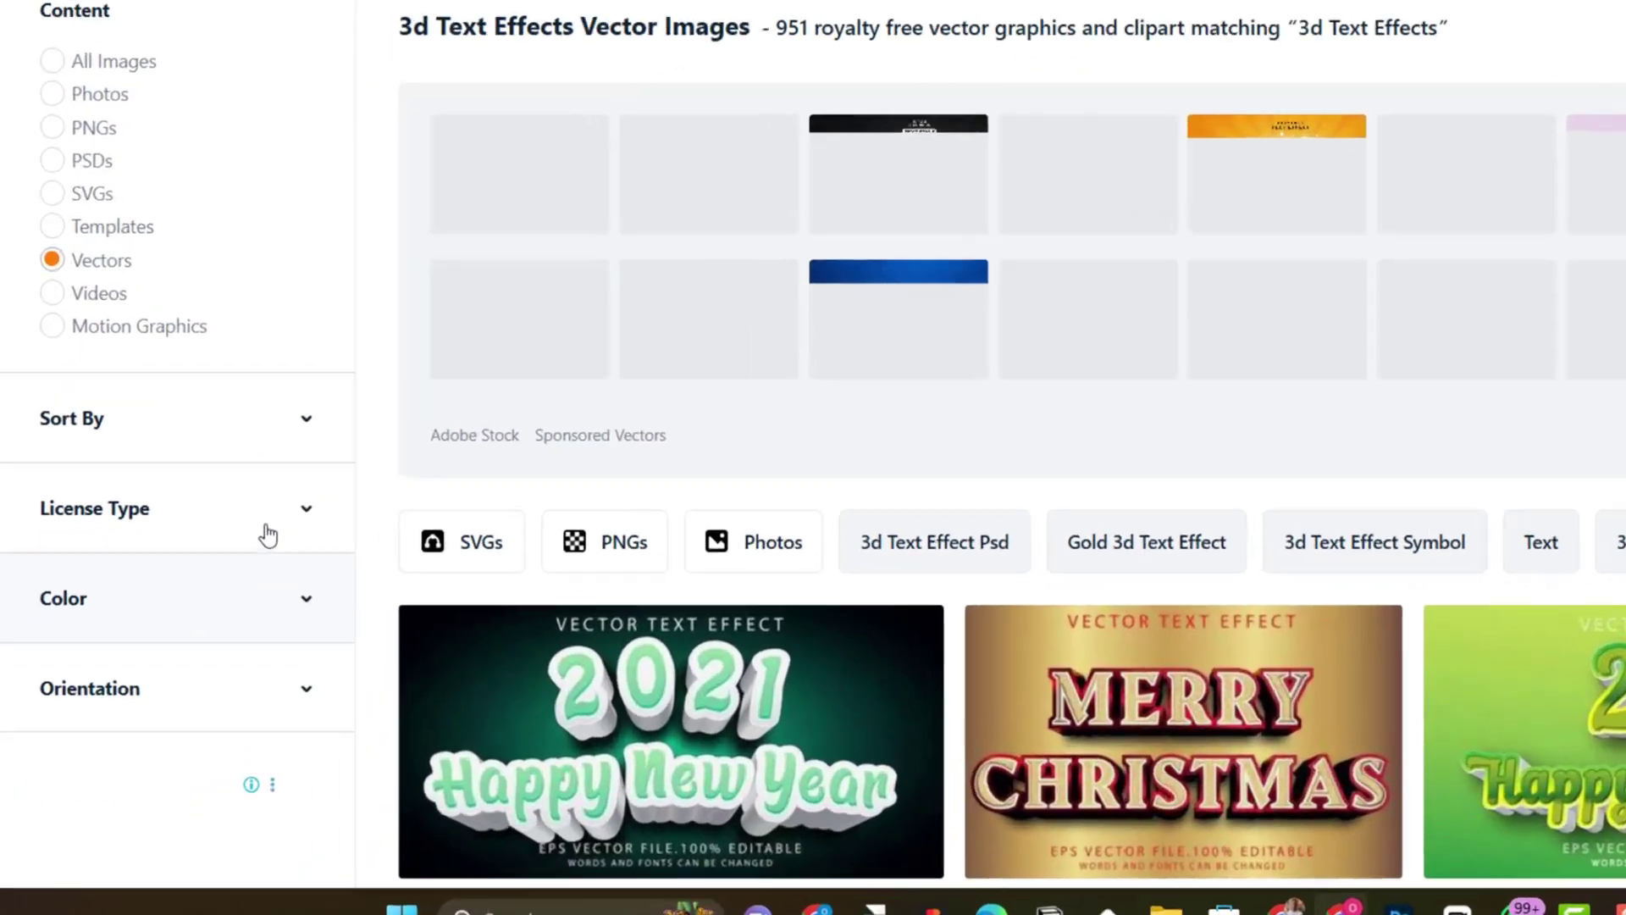
pyautogui.click(67, 615)
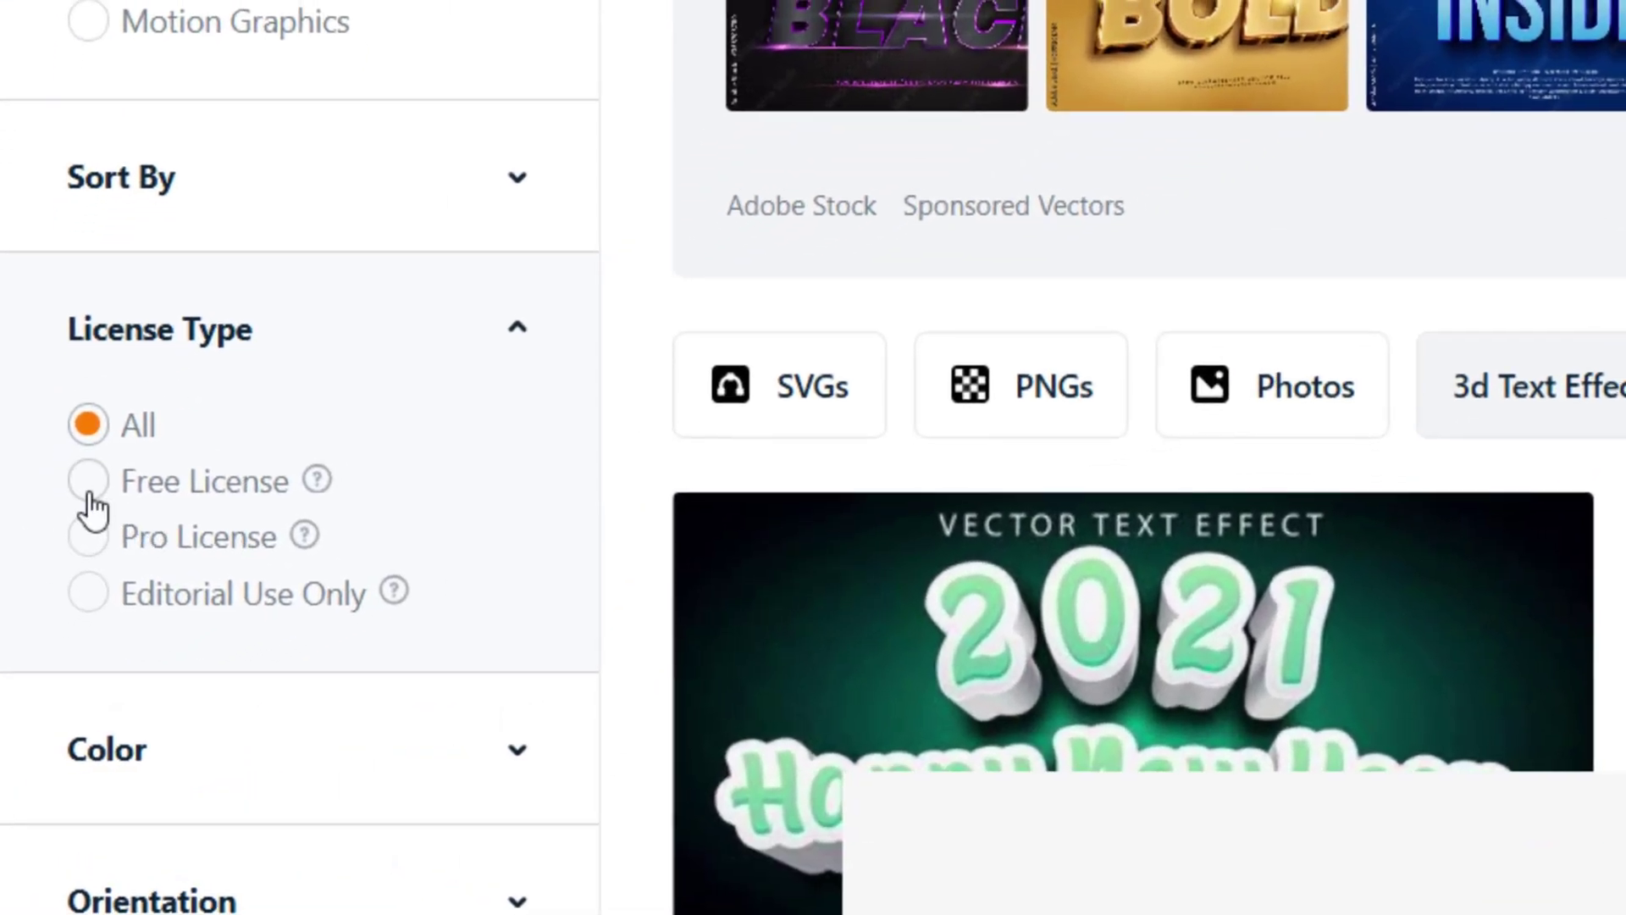
pyautogui.click(88, 485)
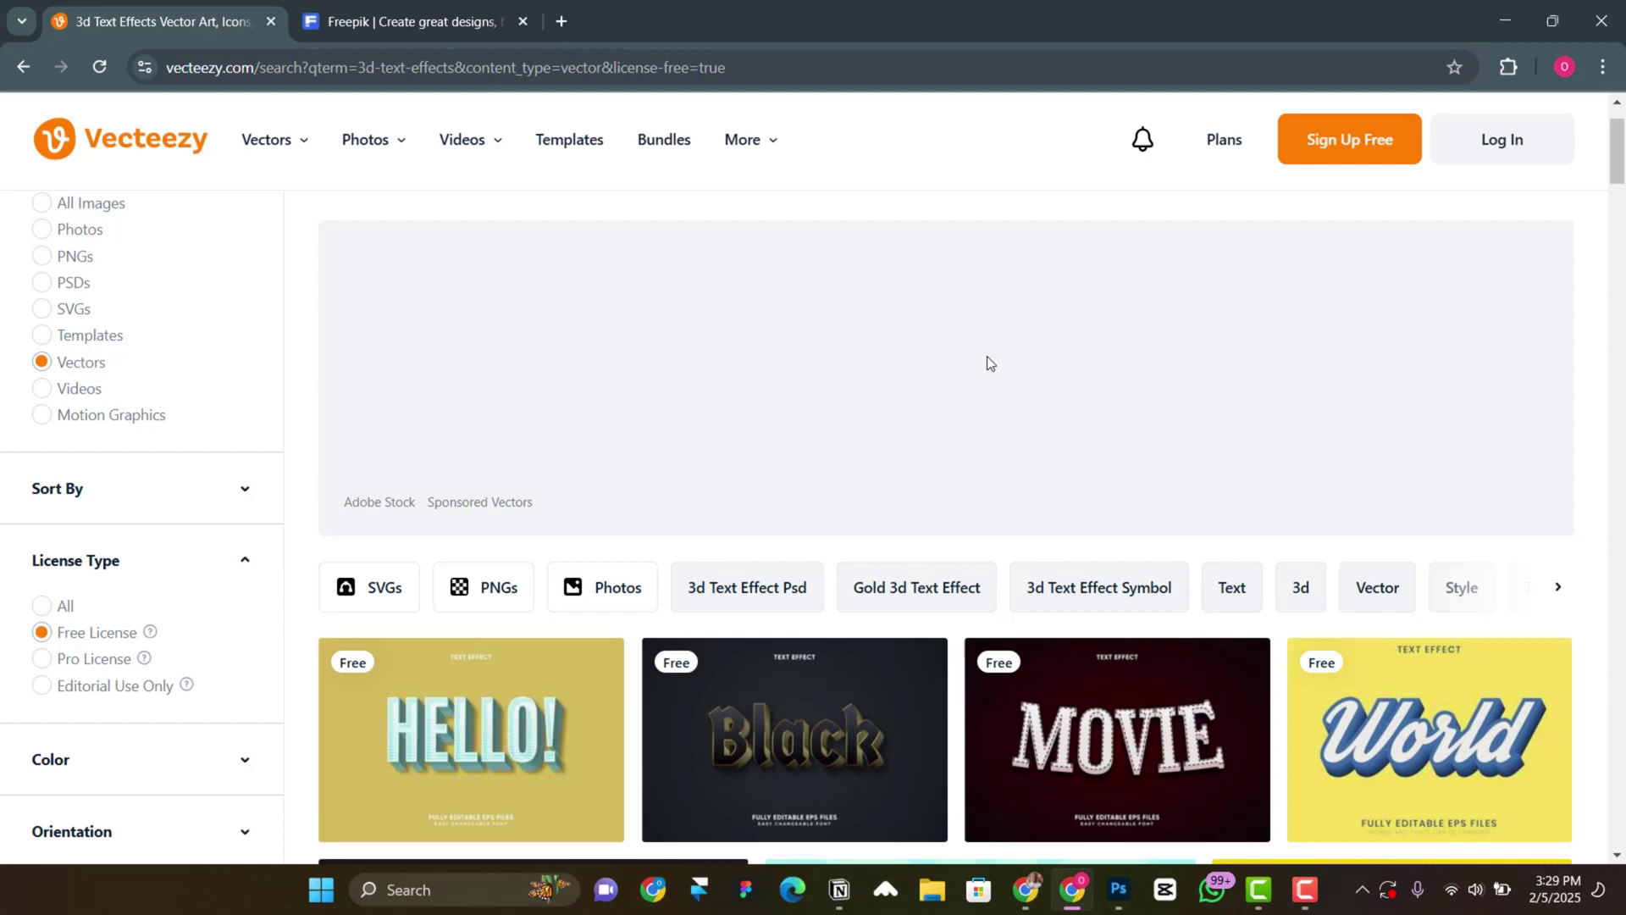
# - Scroll the free results and open the '2023 GOLD GRADIENT EDITABLE TEXT EFFECT' page
pyautogui.scroll(-4, 915, 542)
pyautogui.scroll(5, 911, 511)
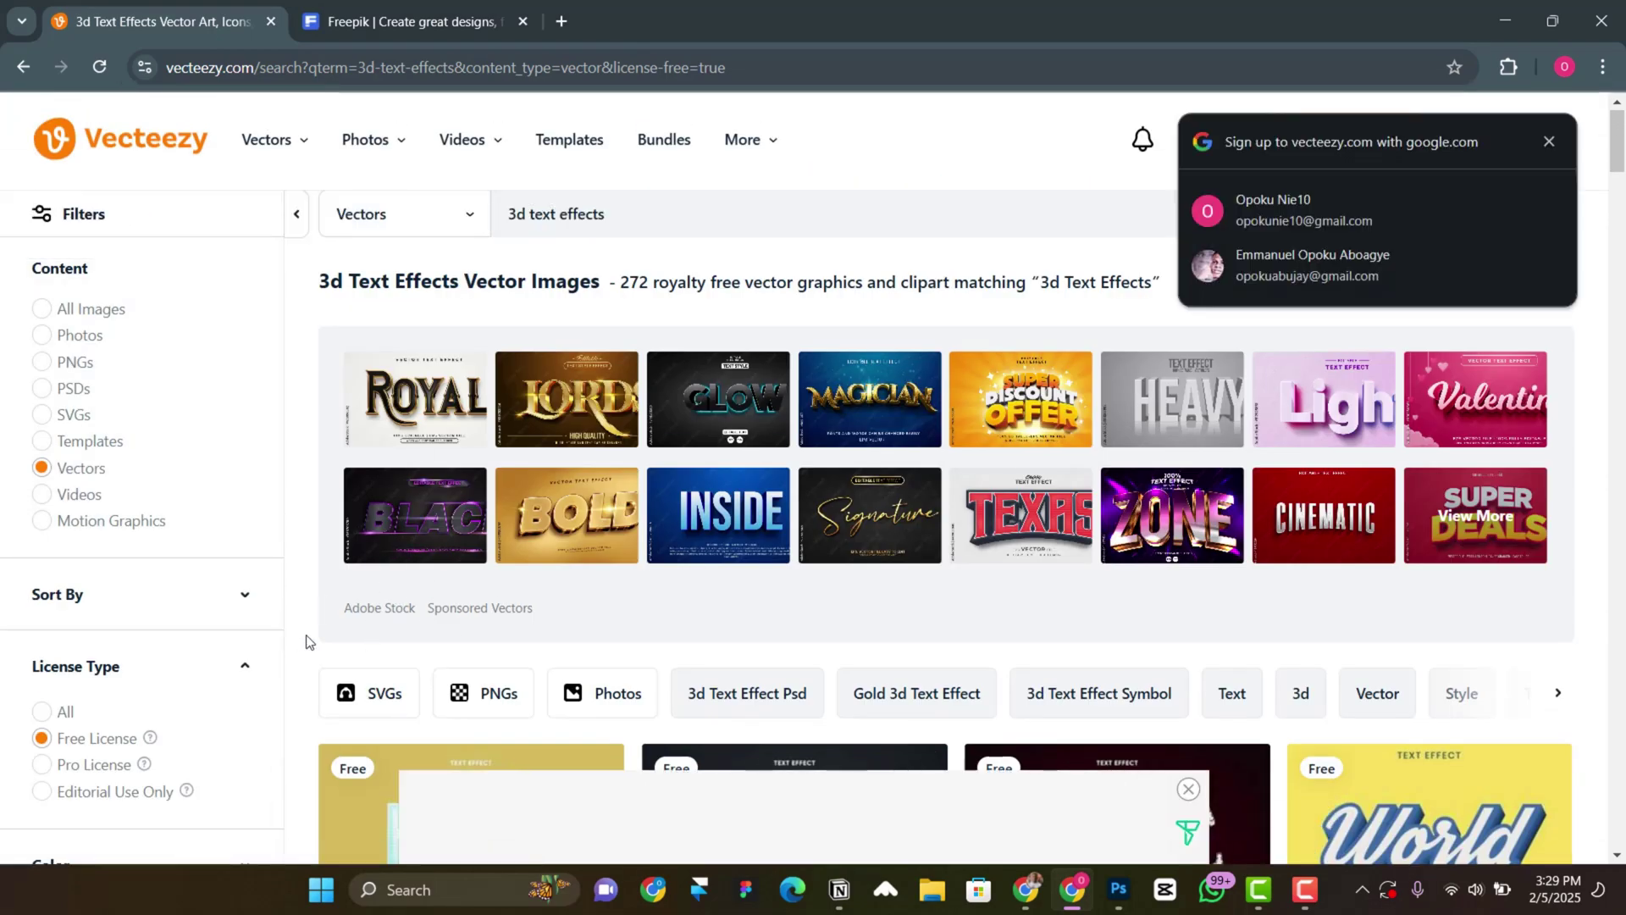
pyautogui.scroll(-6, 911, 654)
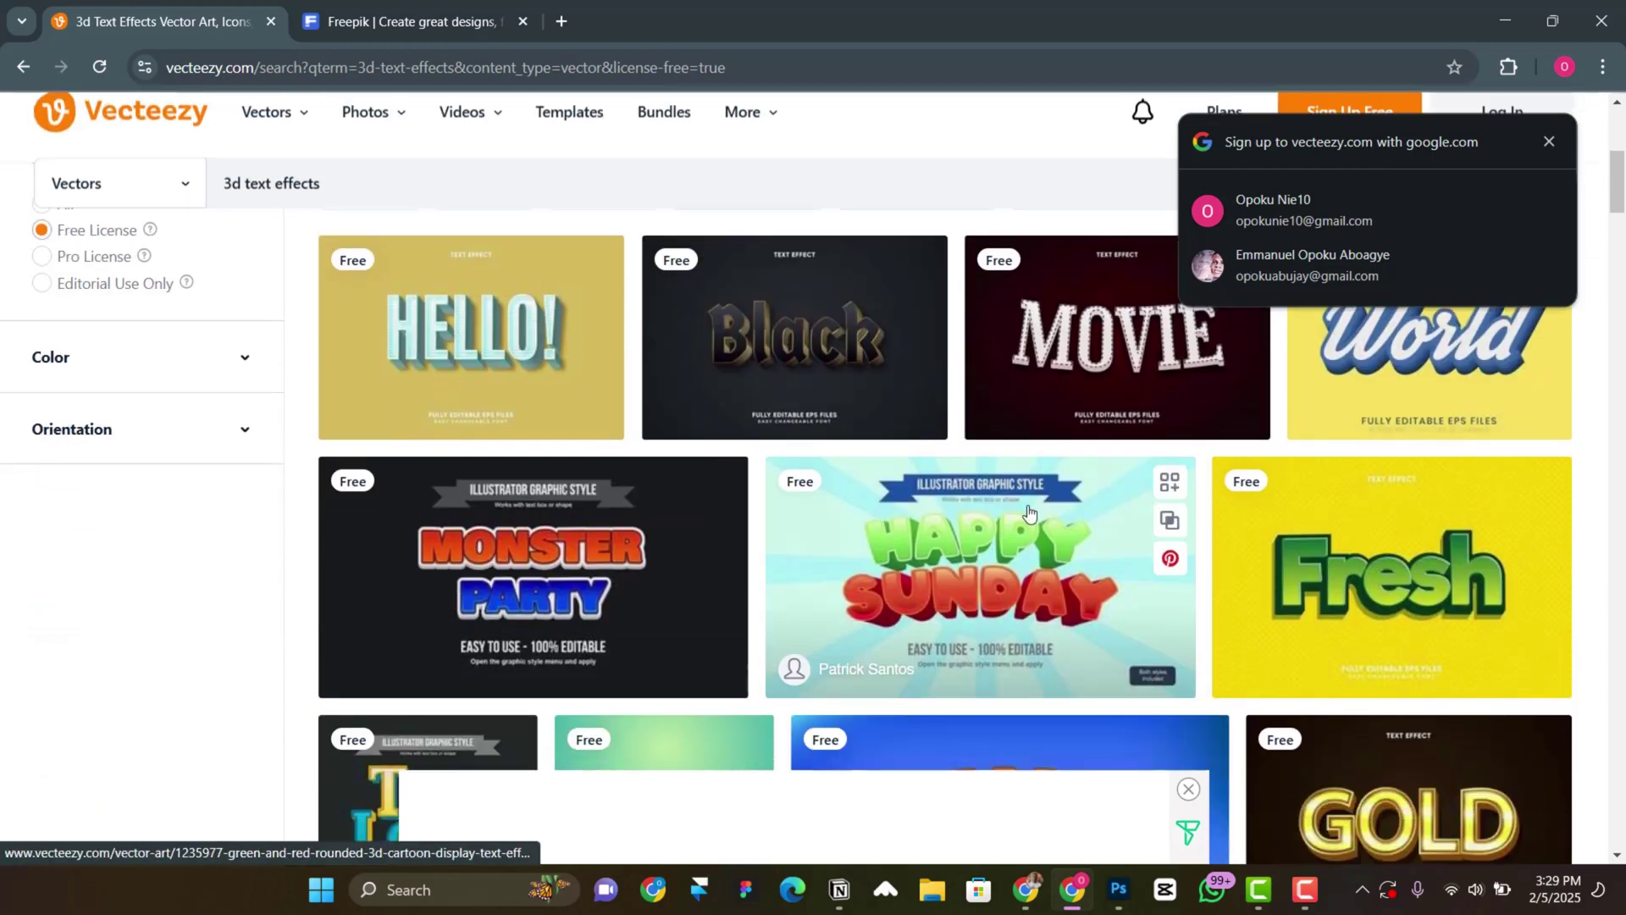
pyautogui.scroll(-3, 911, 654)
pyautogui.scroll(-2, 960, 568)
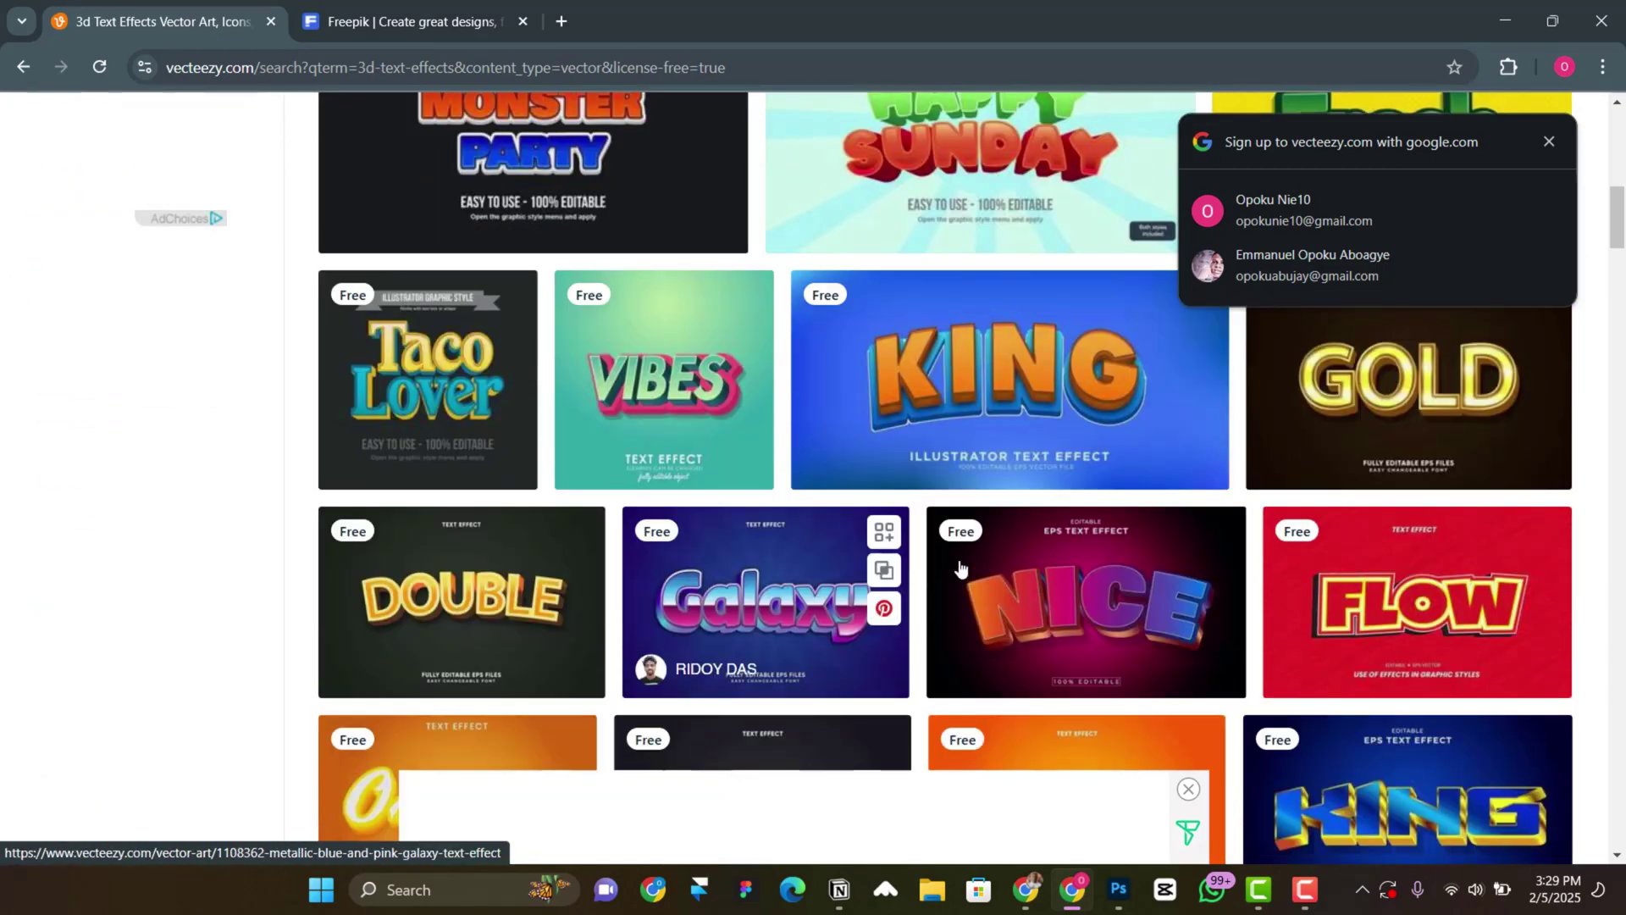
pyautogui.scroll(-3, 893, 532)
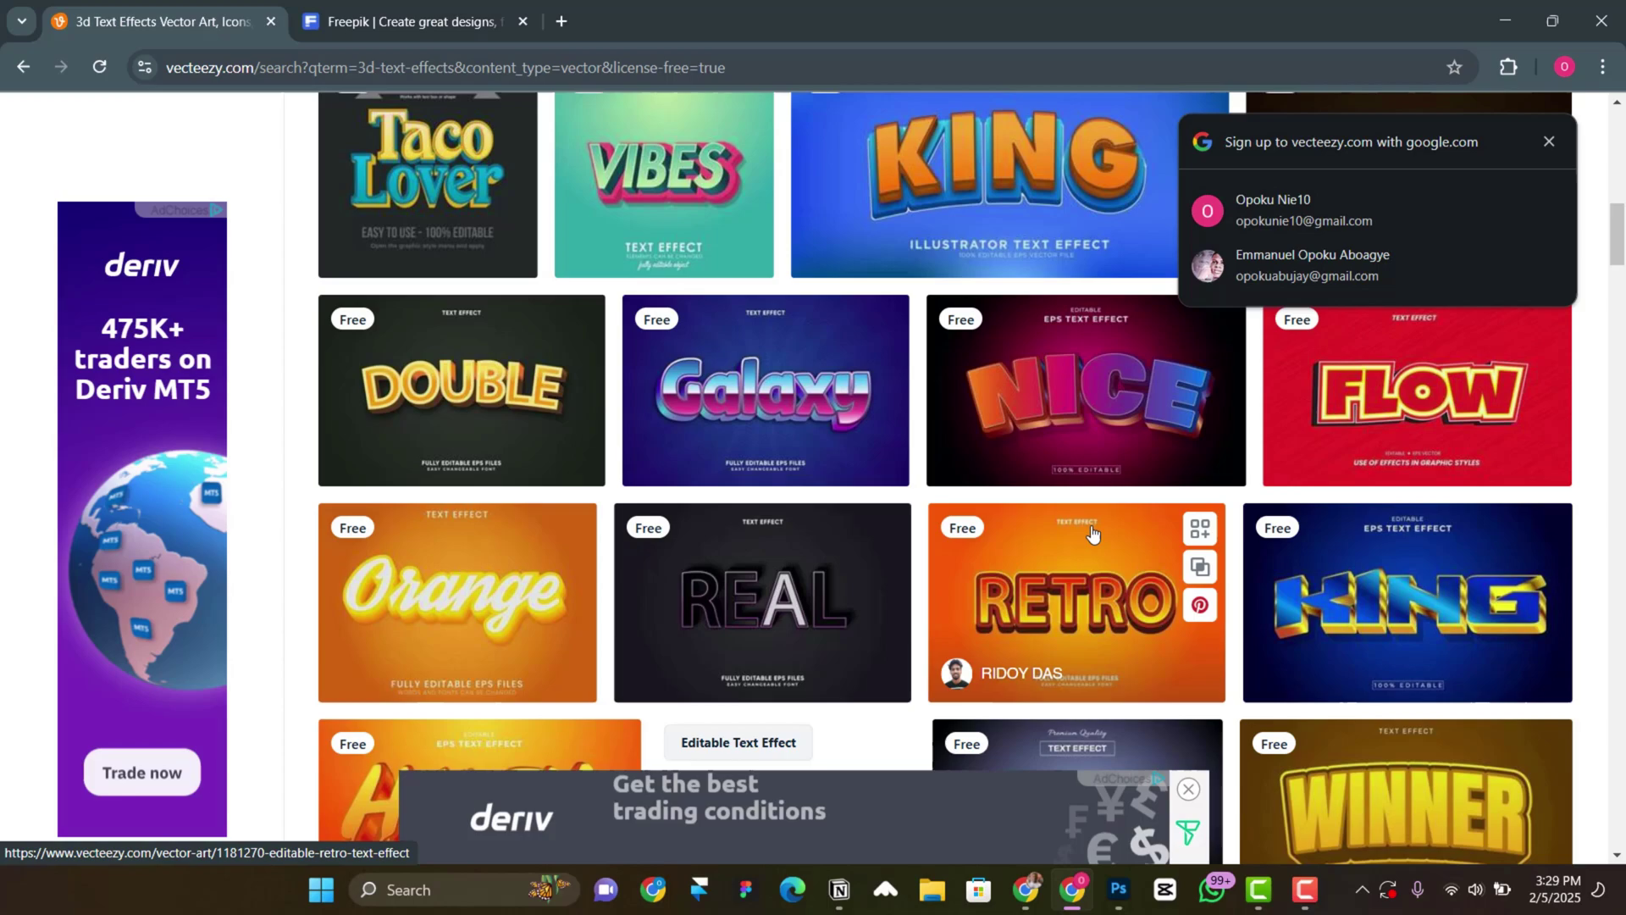
pyautogui.scroll(-15, 1077, 525)
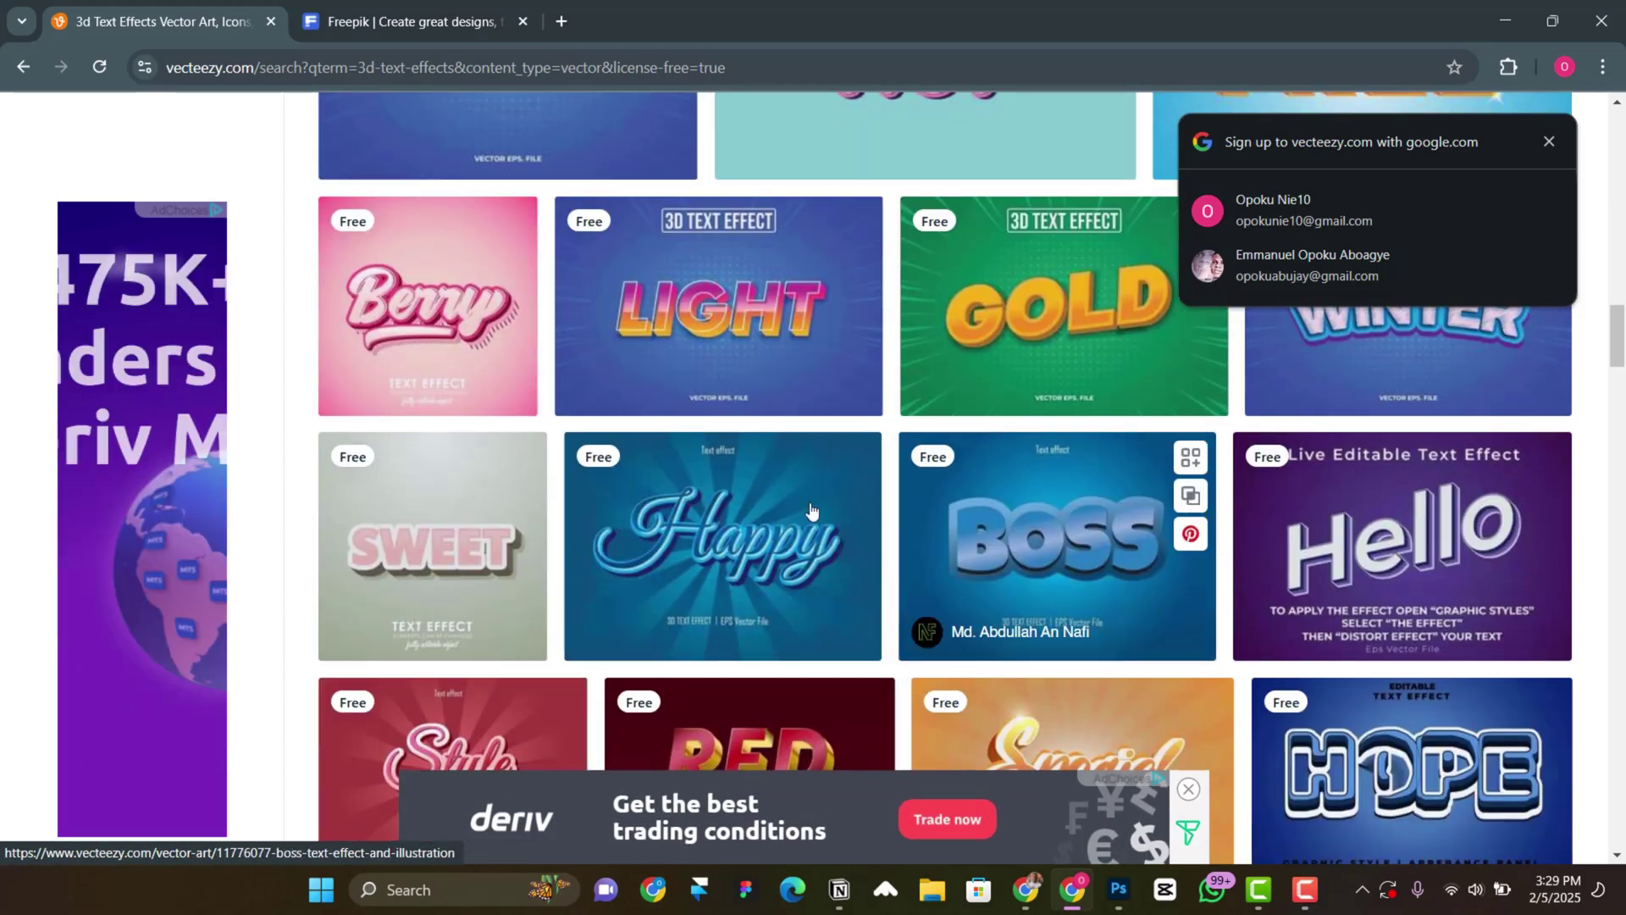
pyautogui.scroll(-6, 931, 516)
pyautogui.scroll(3, 512, 438)
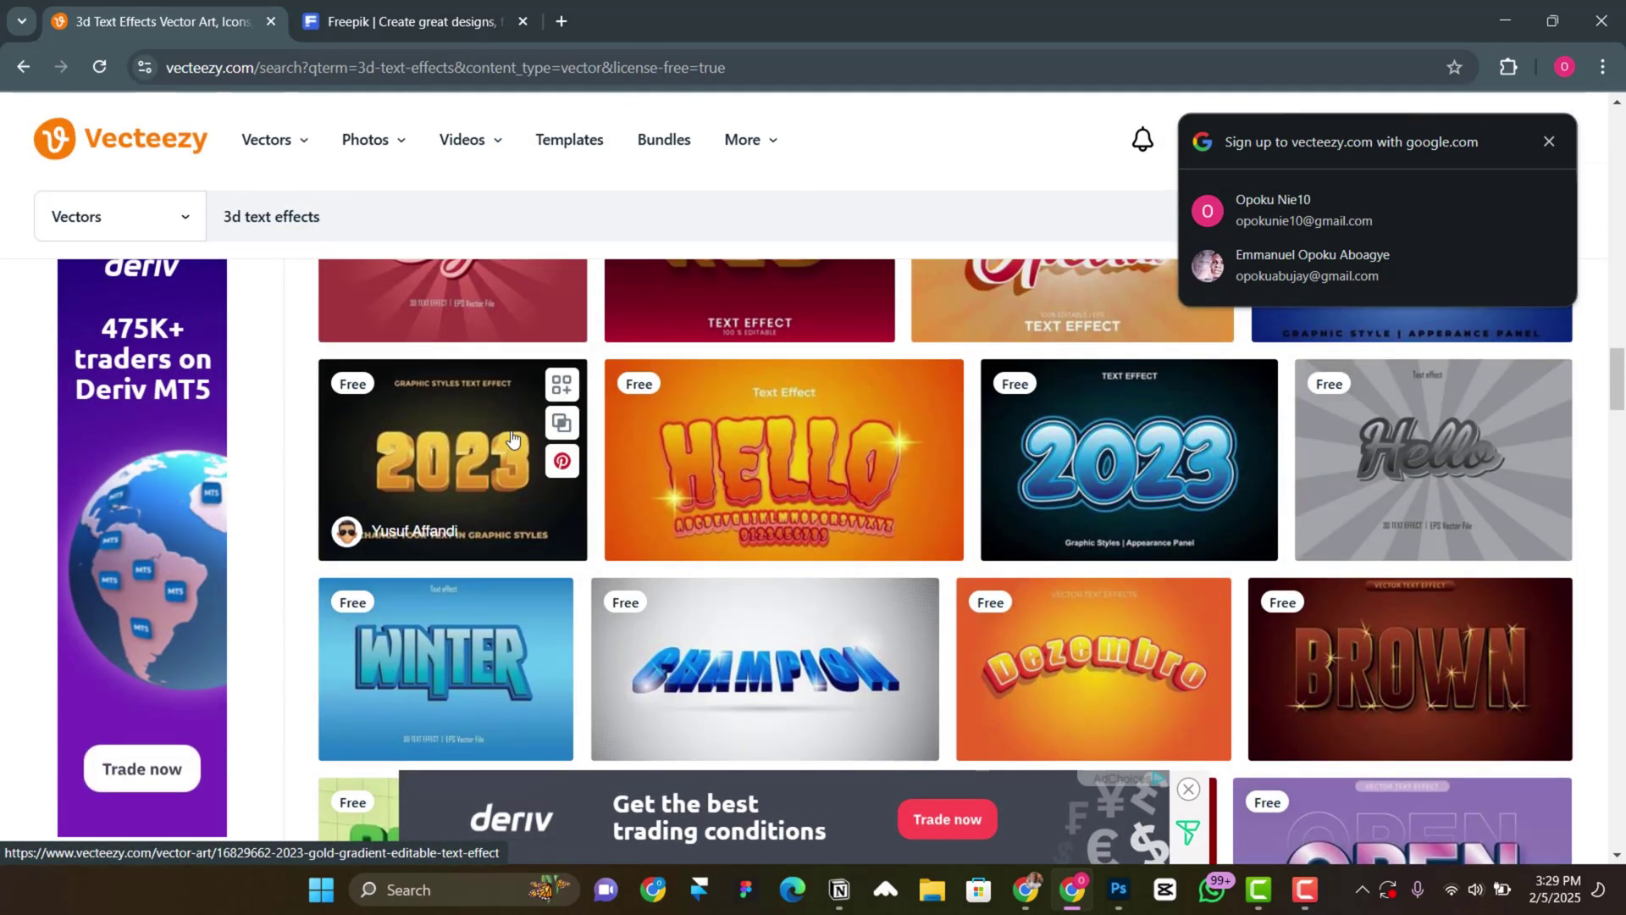
pyautogui.click(512, 438)
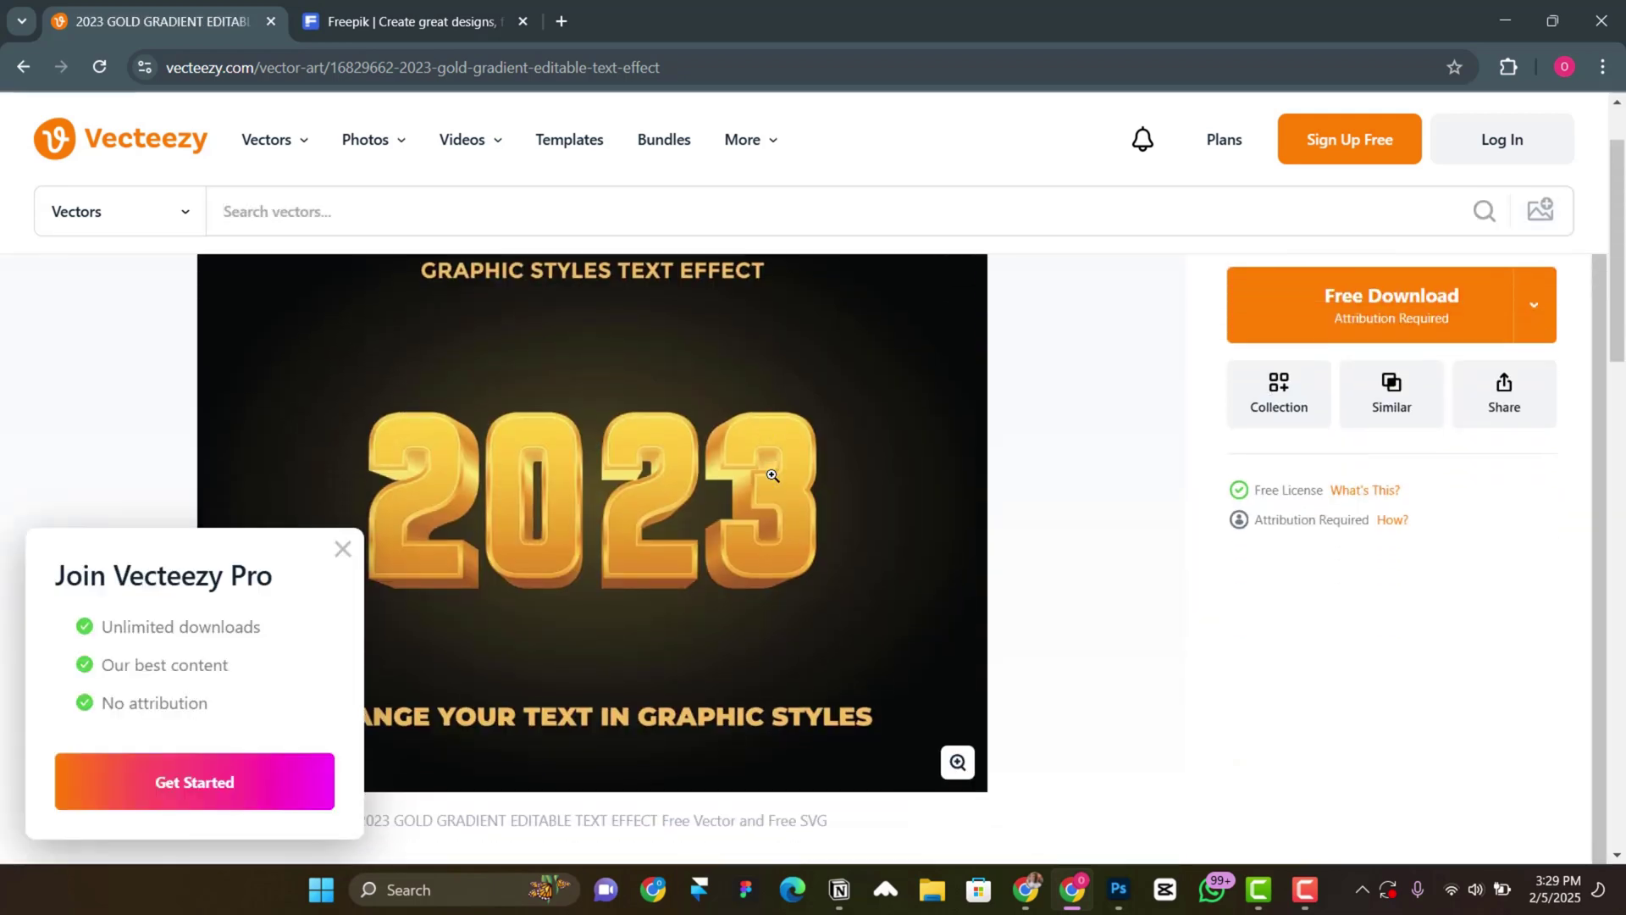
# - Download the free gold 2023 effect, signing in with Google and declining the newsletter and Pro offers
pyautogui.click(1389, 415)
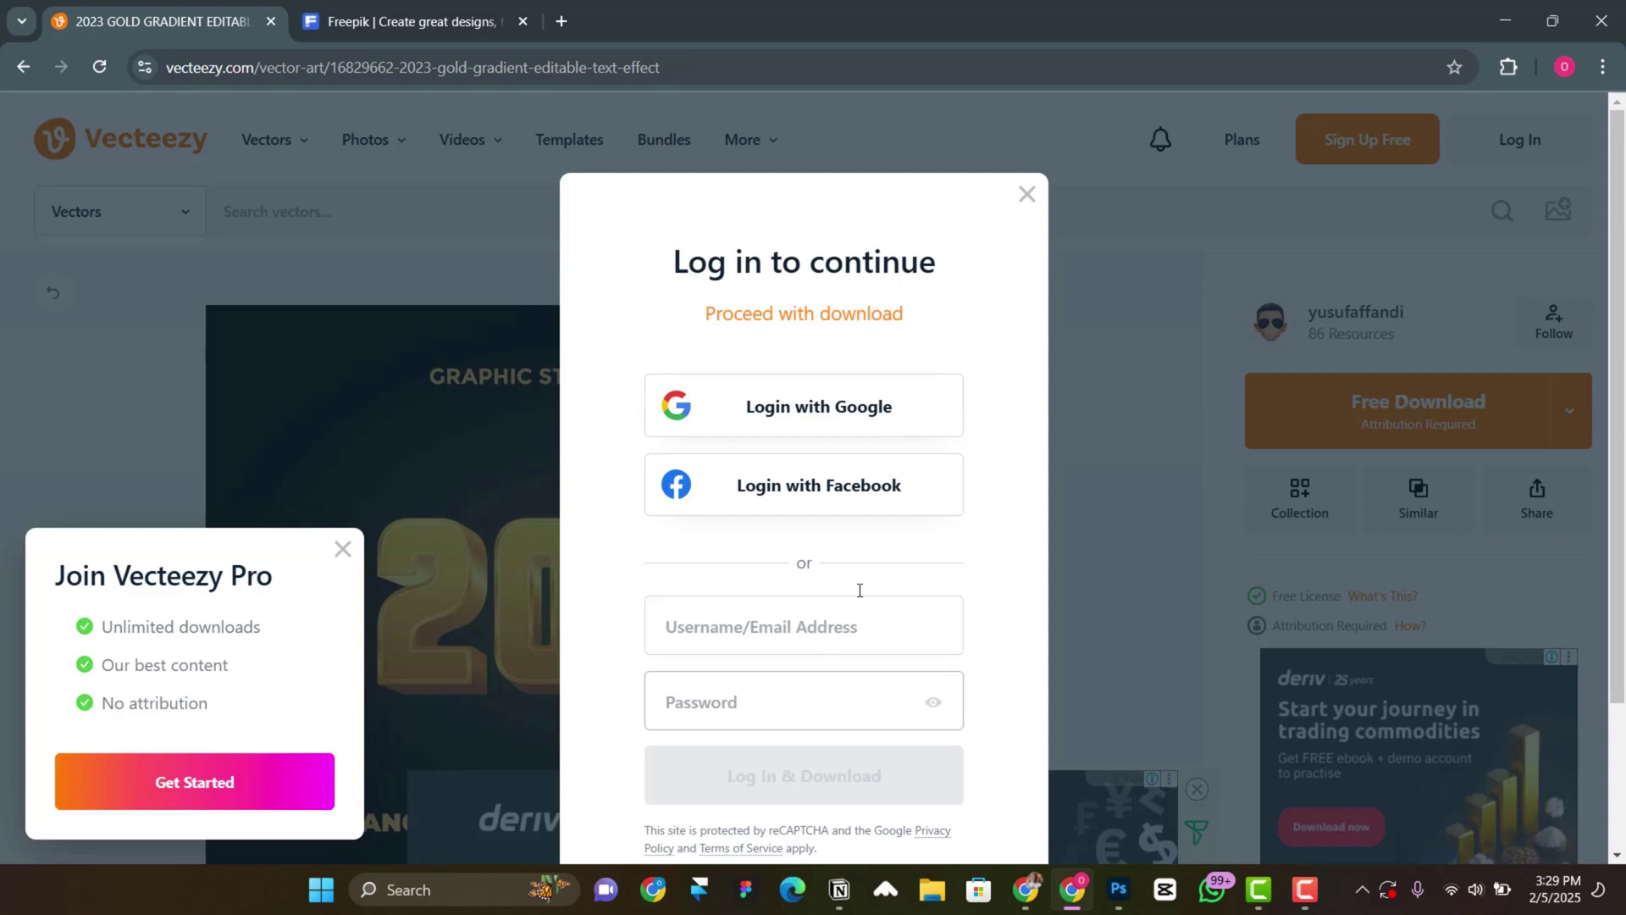
pyautogui.click(842, 413)
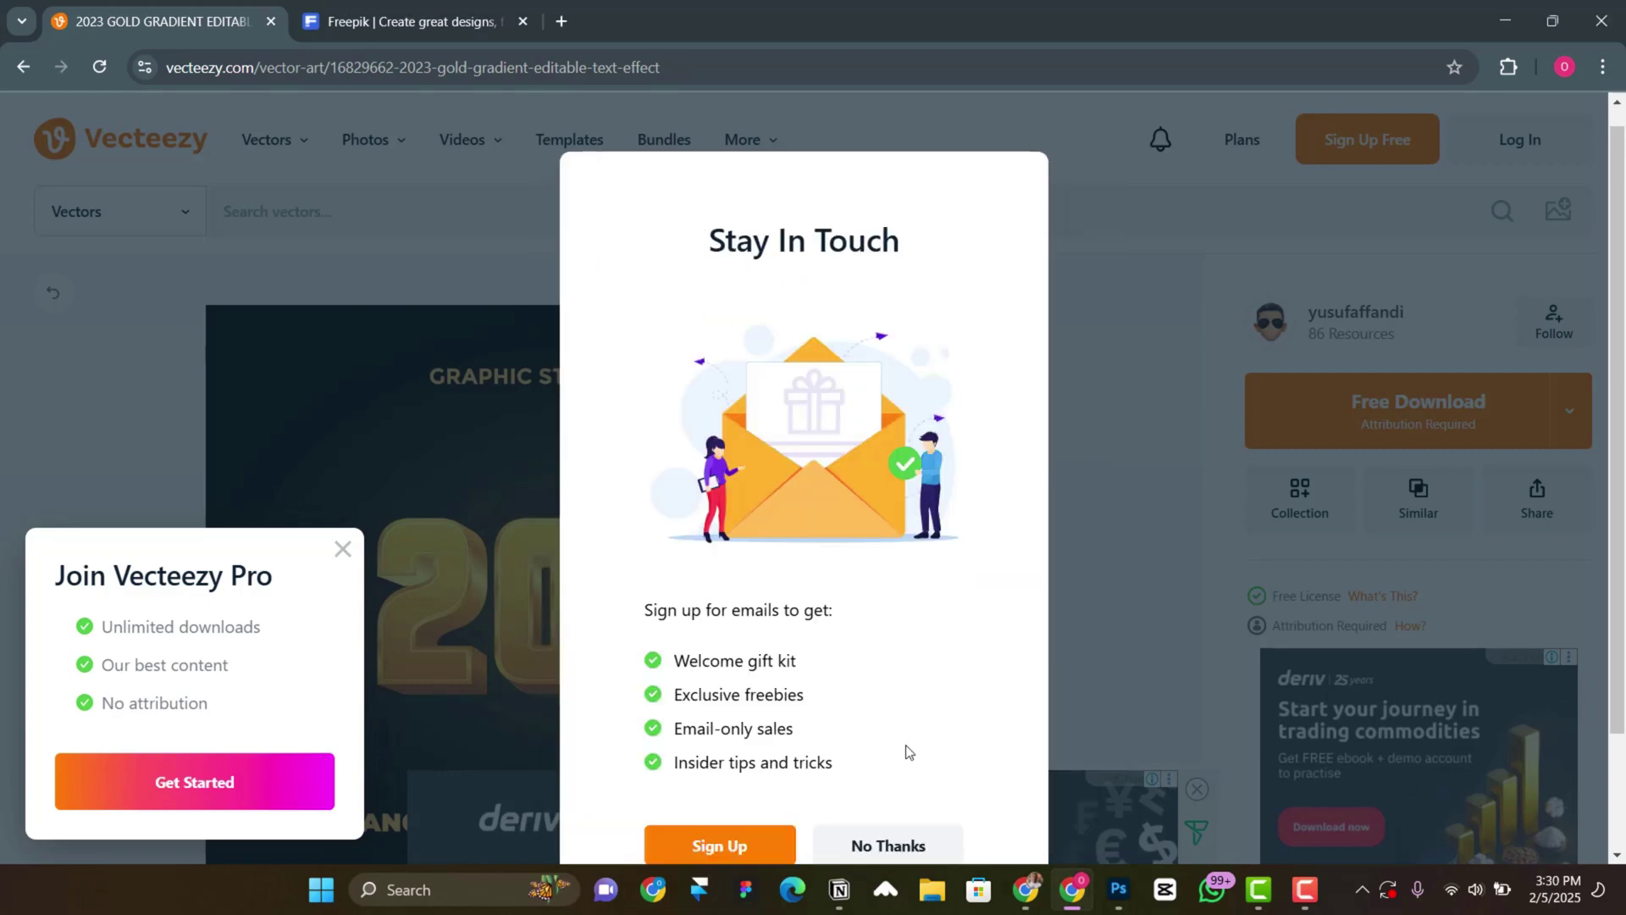
pyautogui.click(910, 713)
pyautogui.click(818, 377)
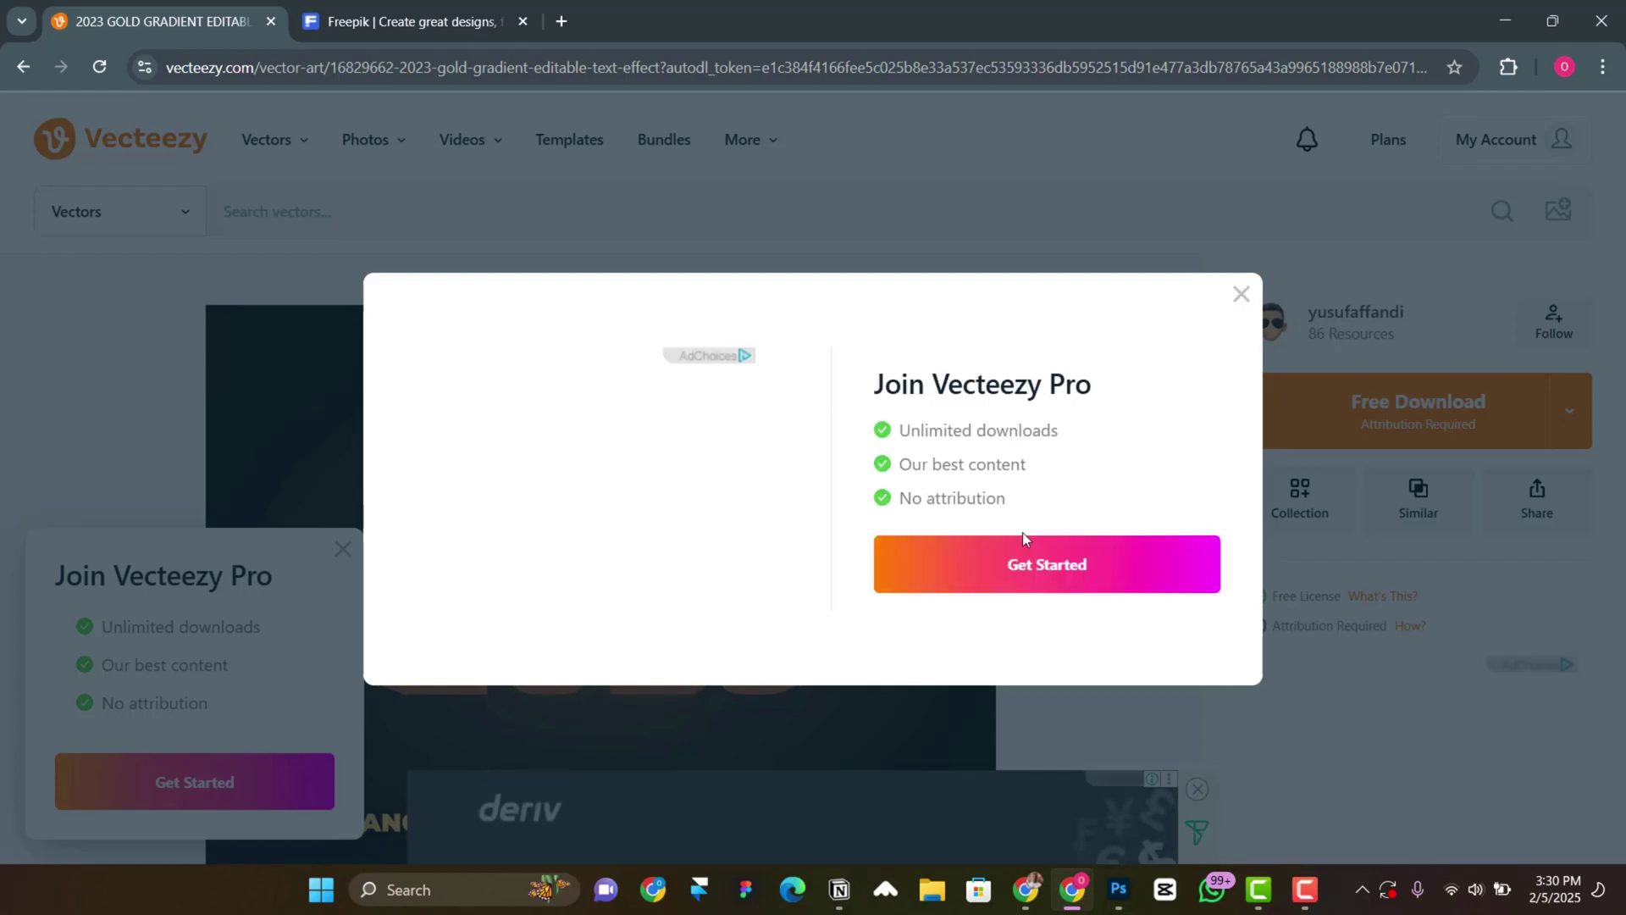
pyautogui.click(1241, 296)
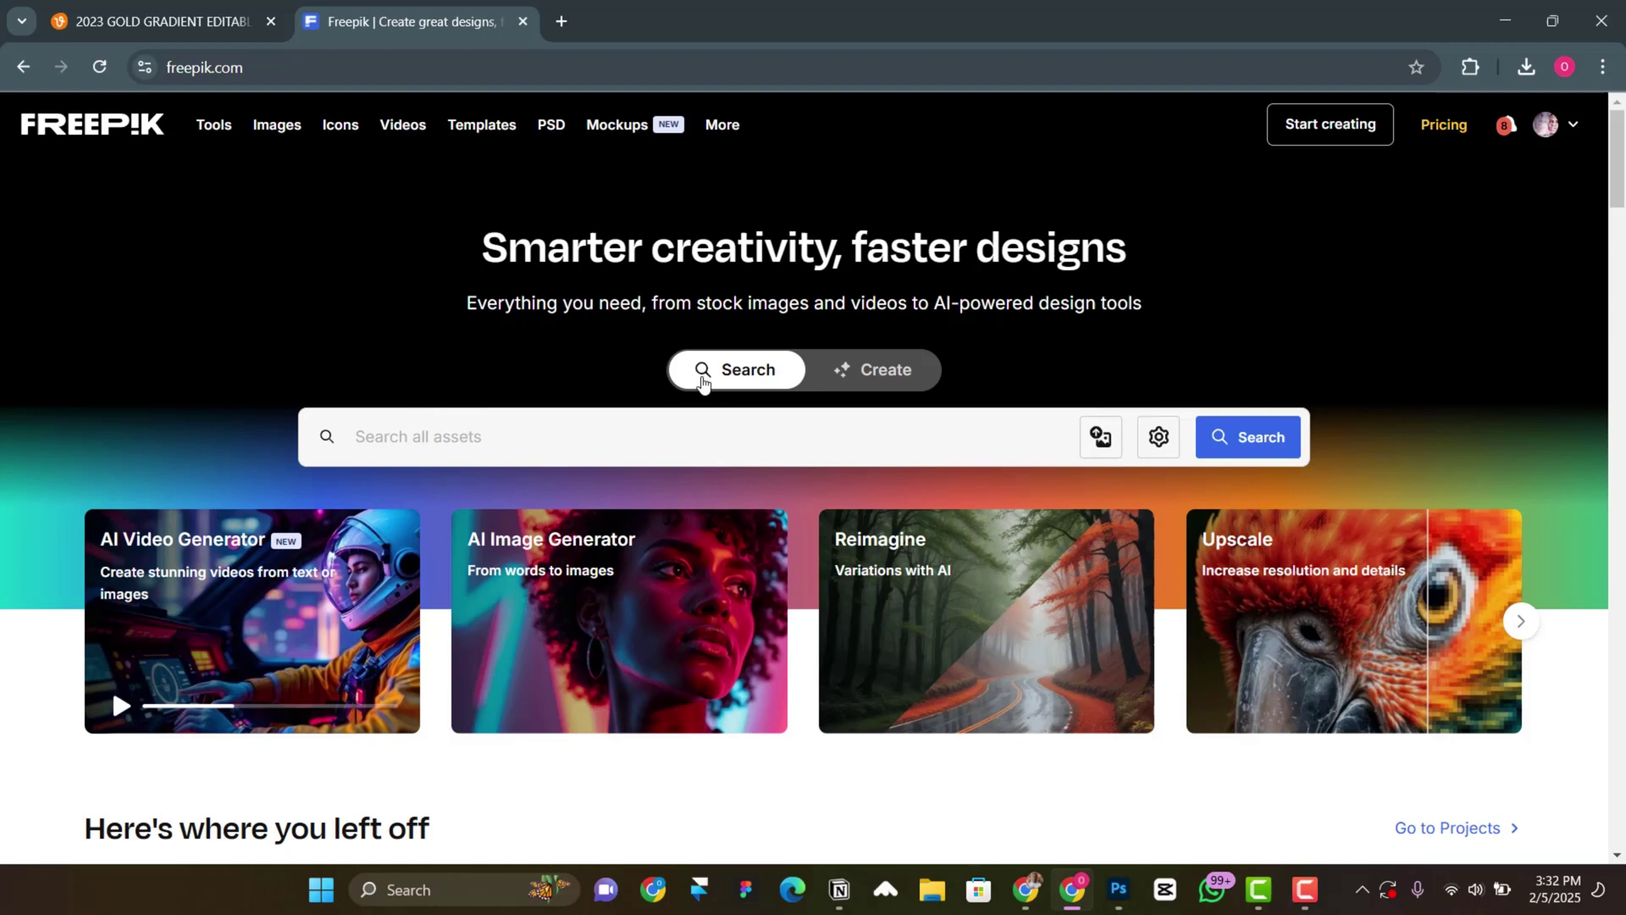
# - Search Freepik for '3d text effect' and look through the AI-generated, base model, colour and prompt filters
pyautogui.click(512, 440)
pyautogui.write('3')
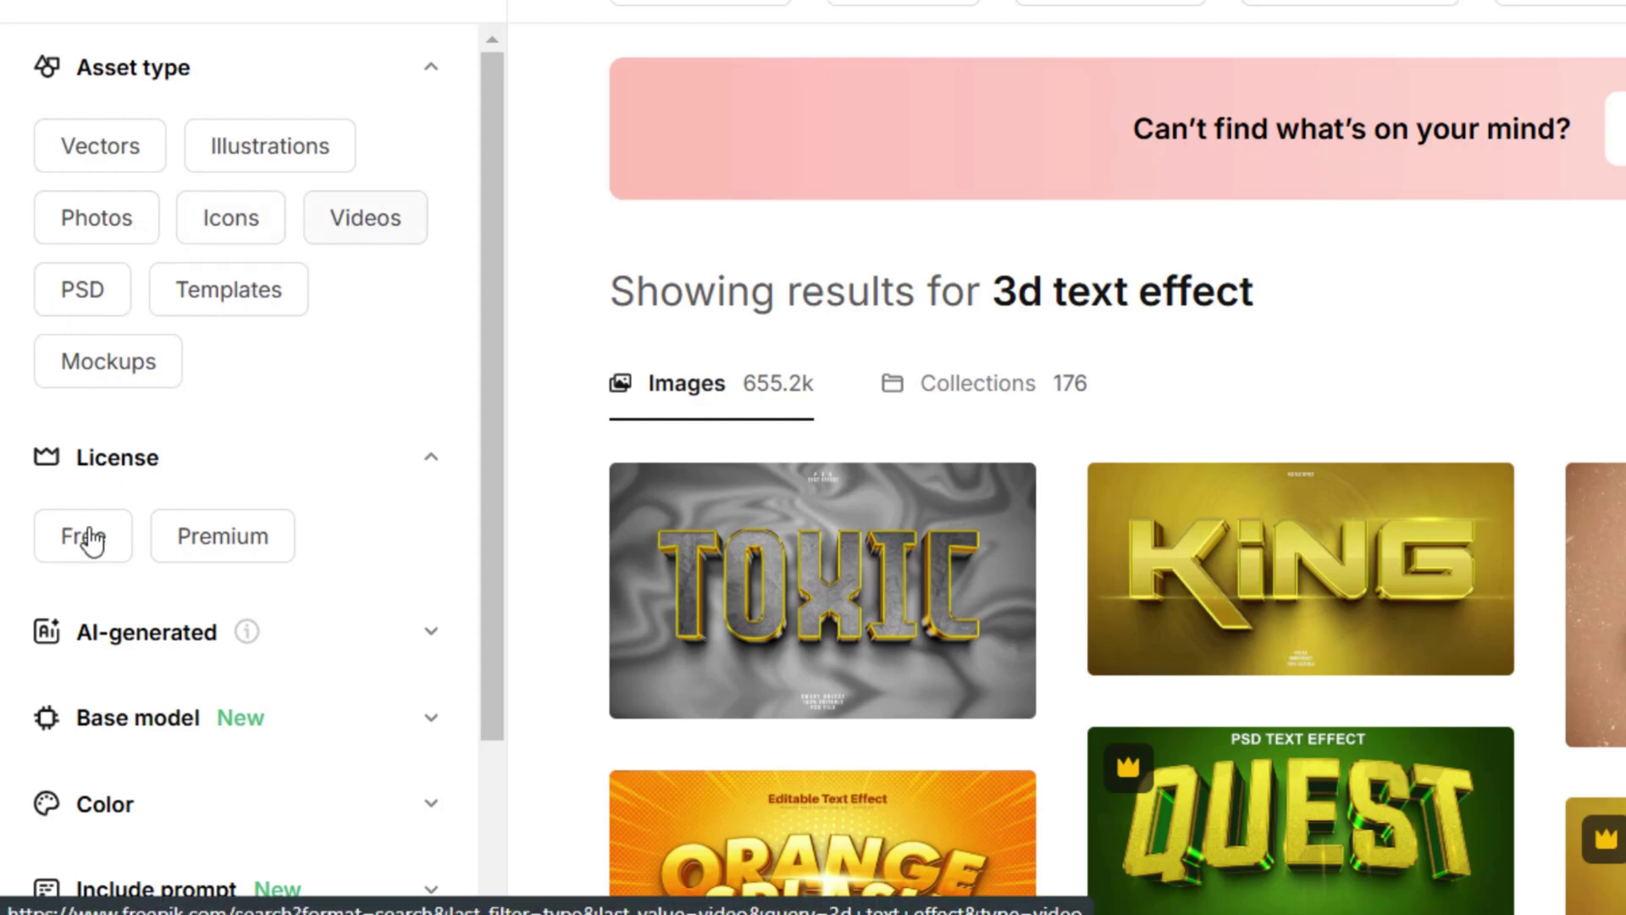
pyautogui.scroll(-4, 85, 539)
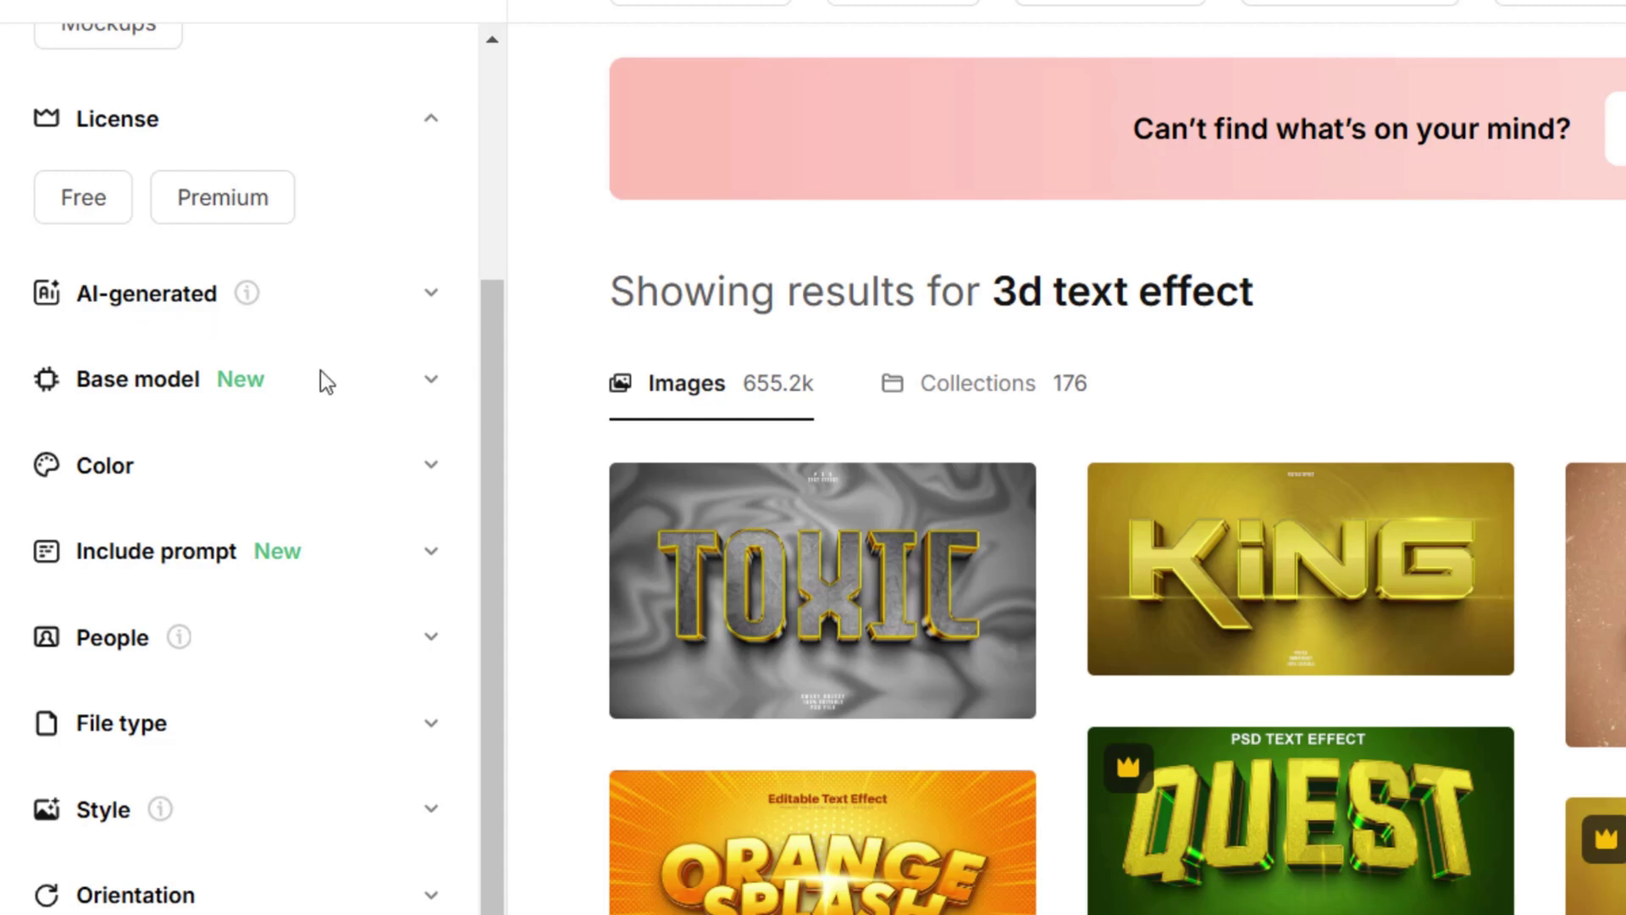
pyautogui.click(423, 293)
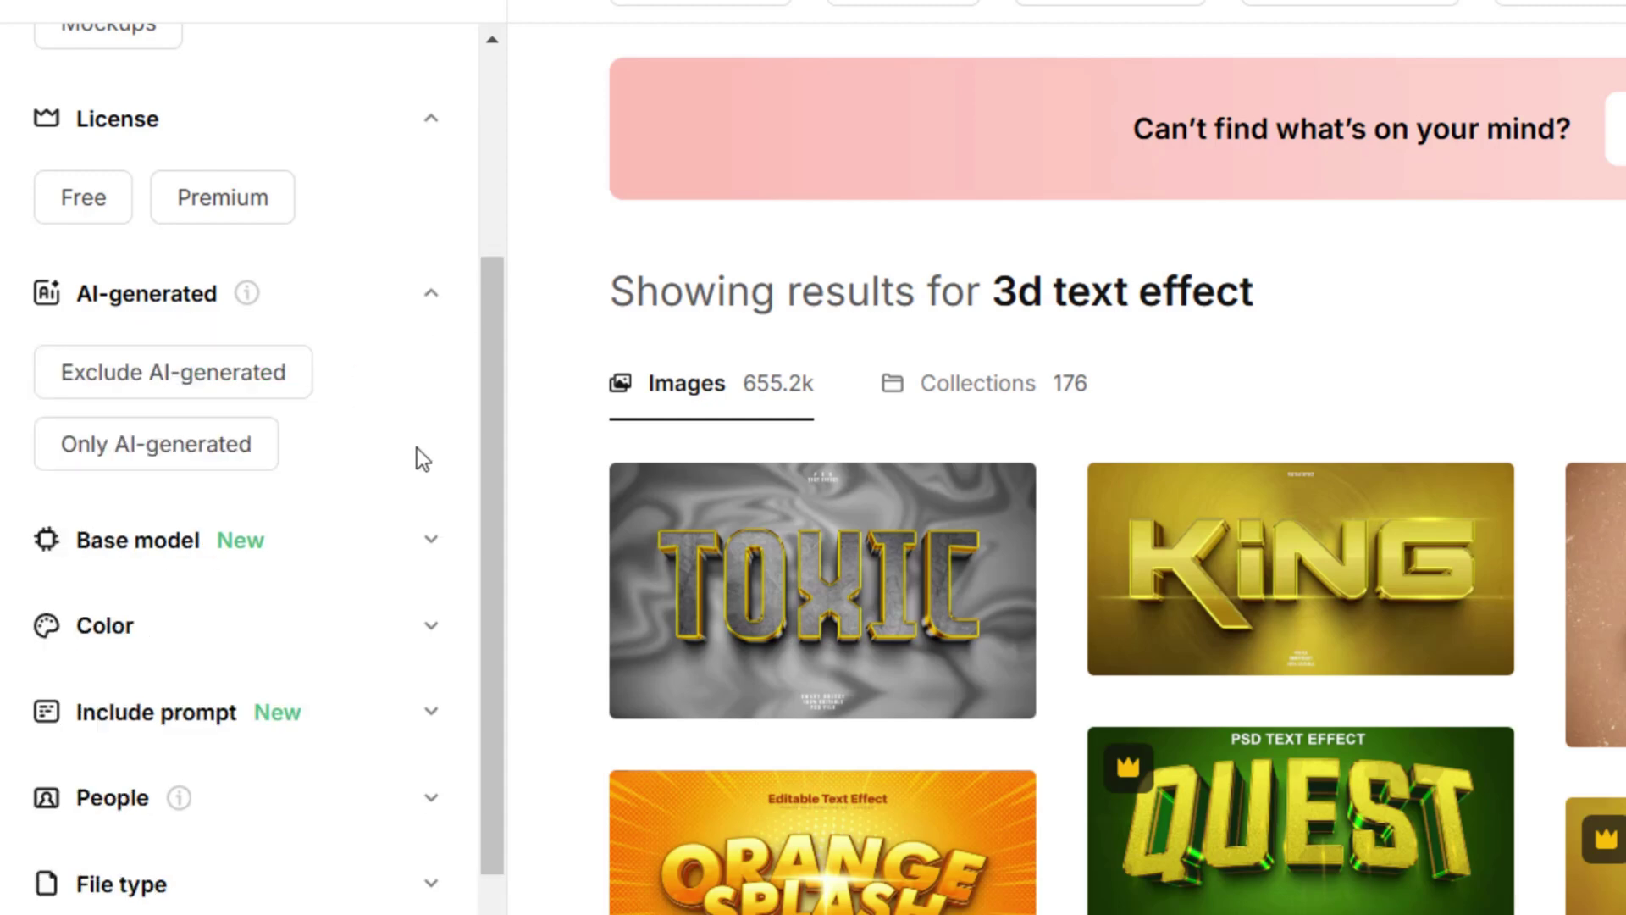
pyautogui.scroll(-3, 416, 447)
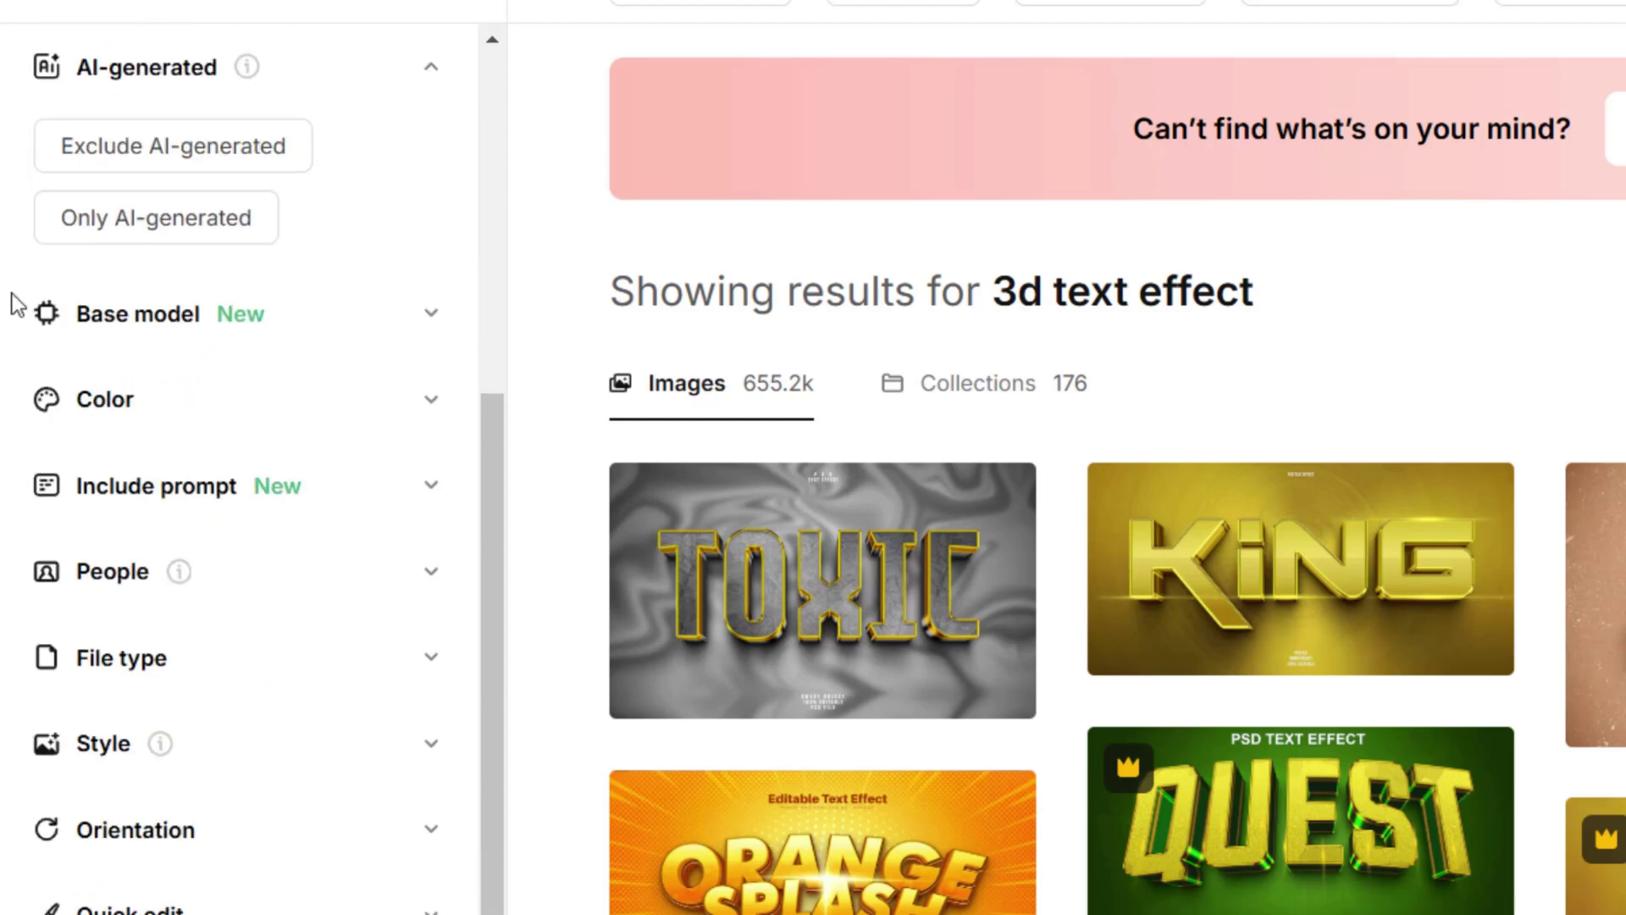
pyautogui.click(432, 320)
pyautogui.scroll(-1, 428, 406)
pyautogui.click(430, 398)
pyautogui.scroll(-2, 440, 465)
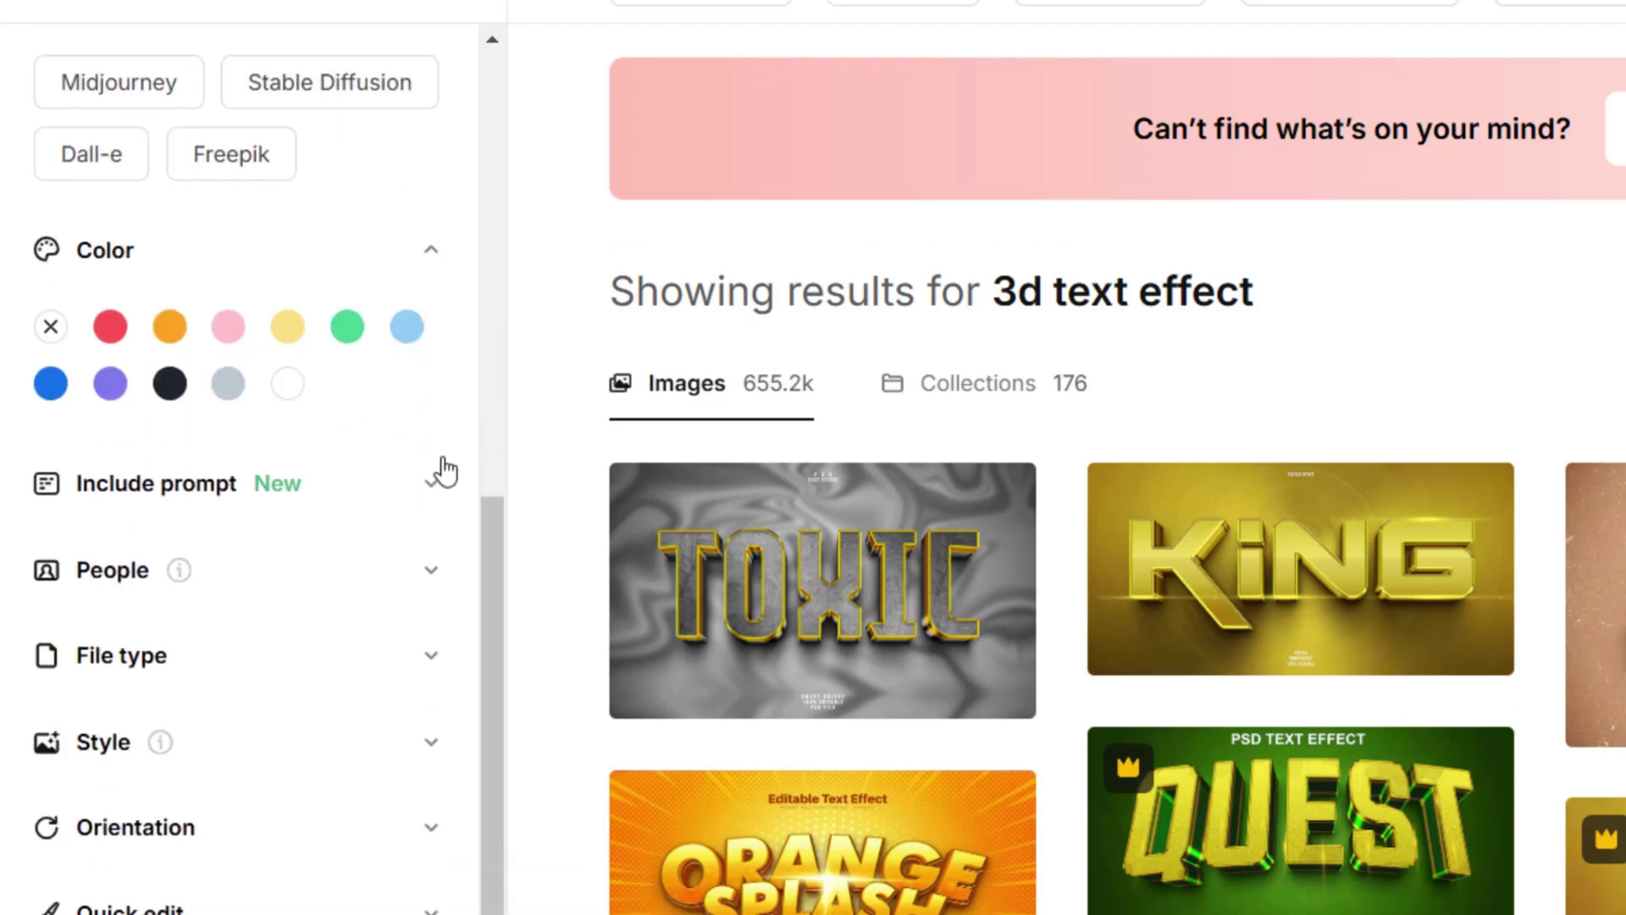
pyautogui.click(432, 499)
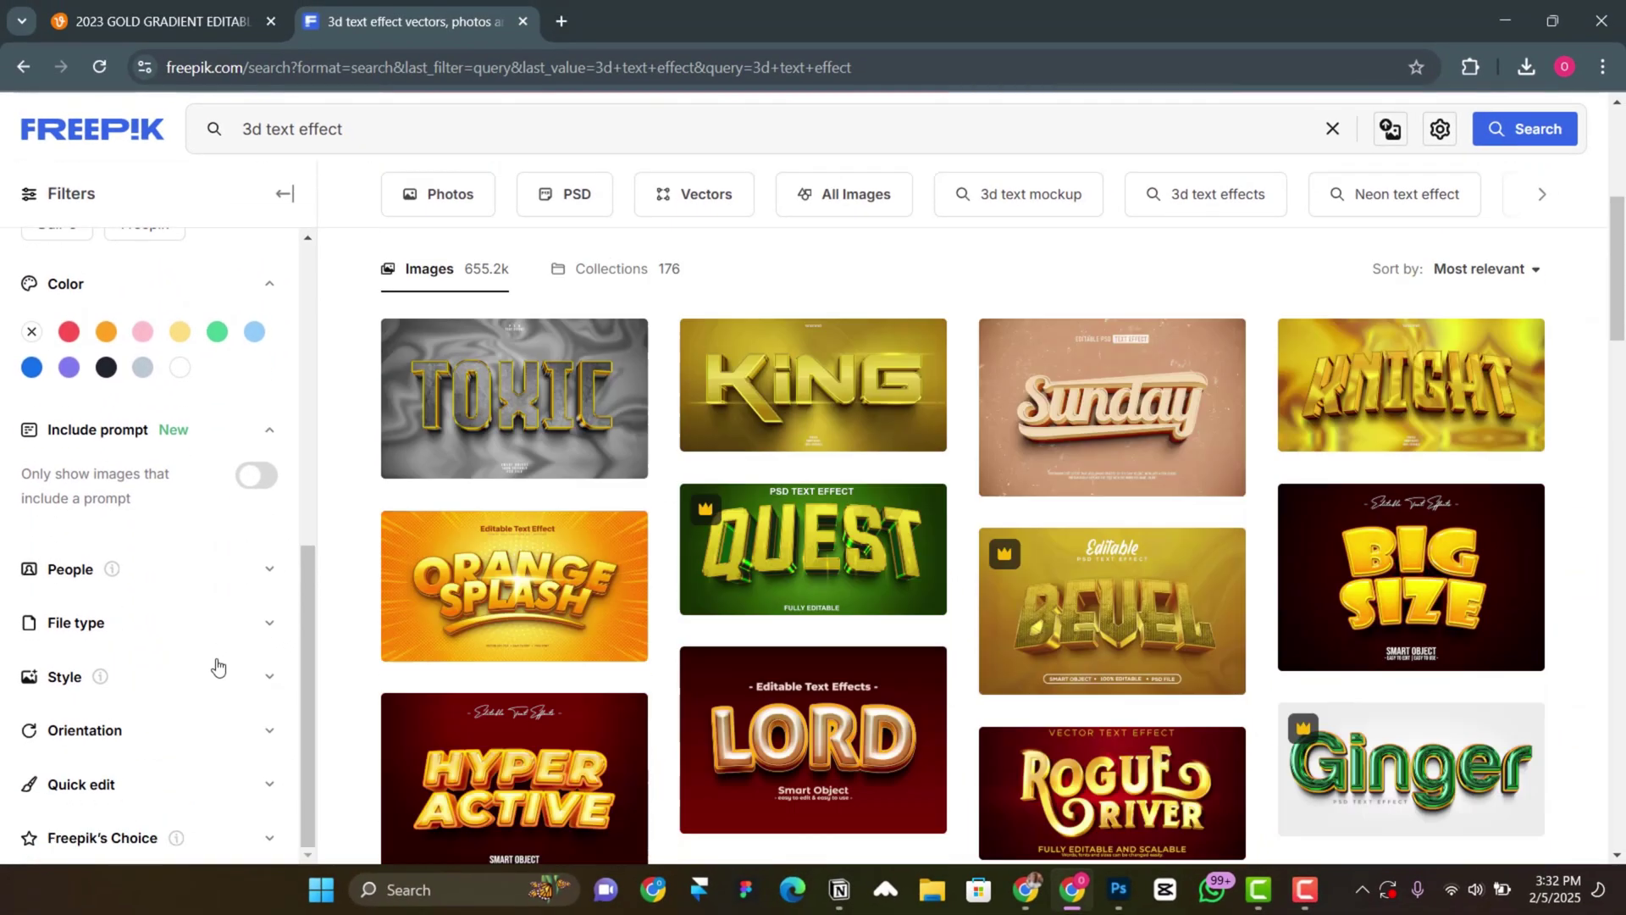
pyautogui.scroll(-2, 341, 883)
pyautogui.scroll(10, 213, 680)
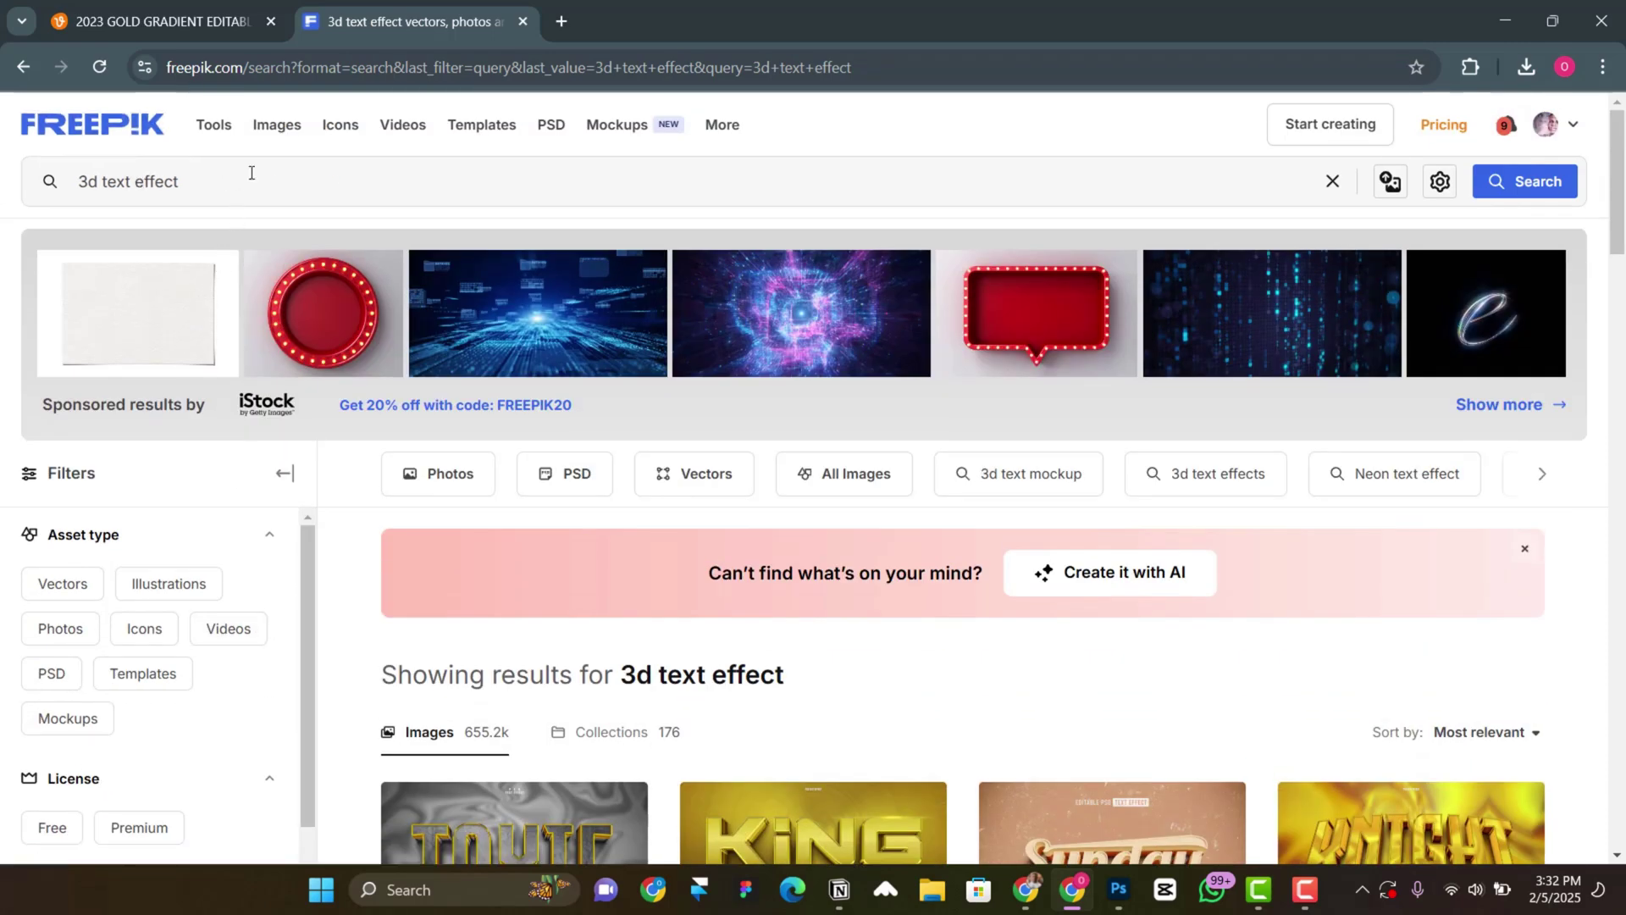
pyautogui.scroll(-1, 193, 731)
# - Limit the results to free-licence PSD files and scroll through them
pyautogui.click(52, 567)
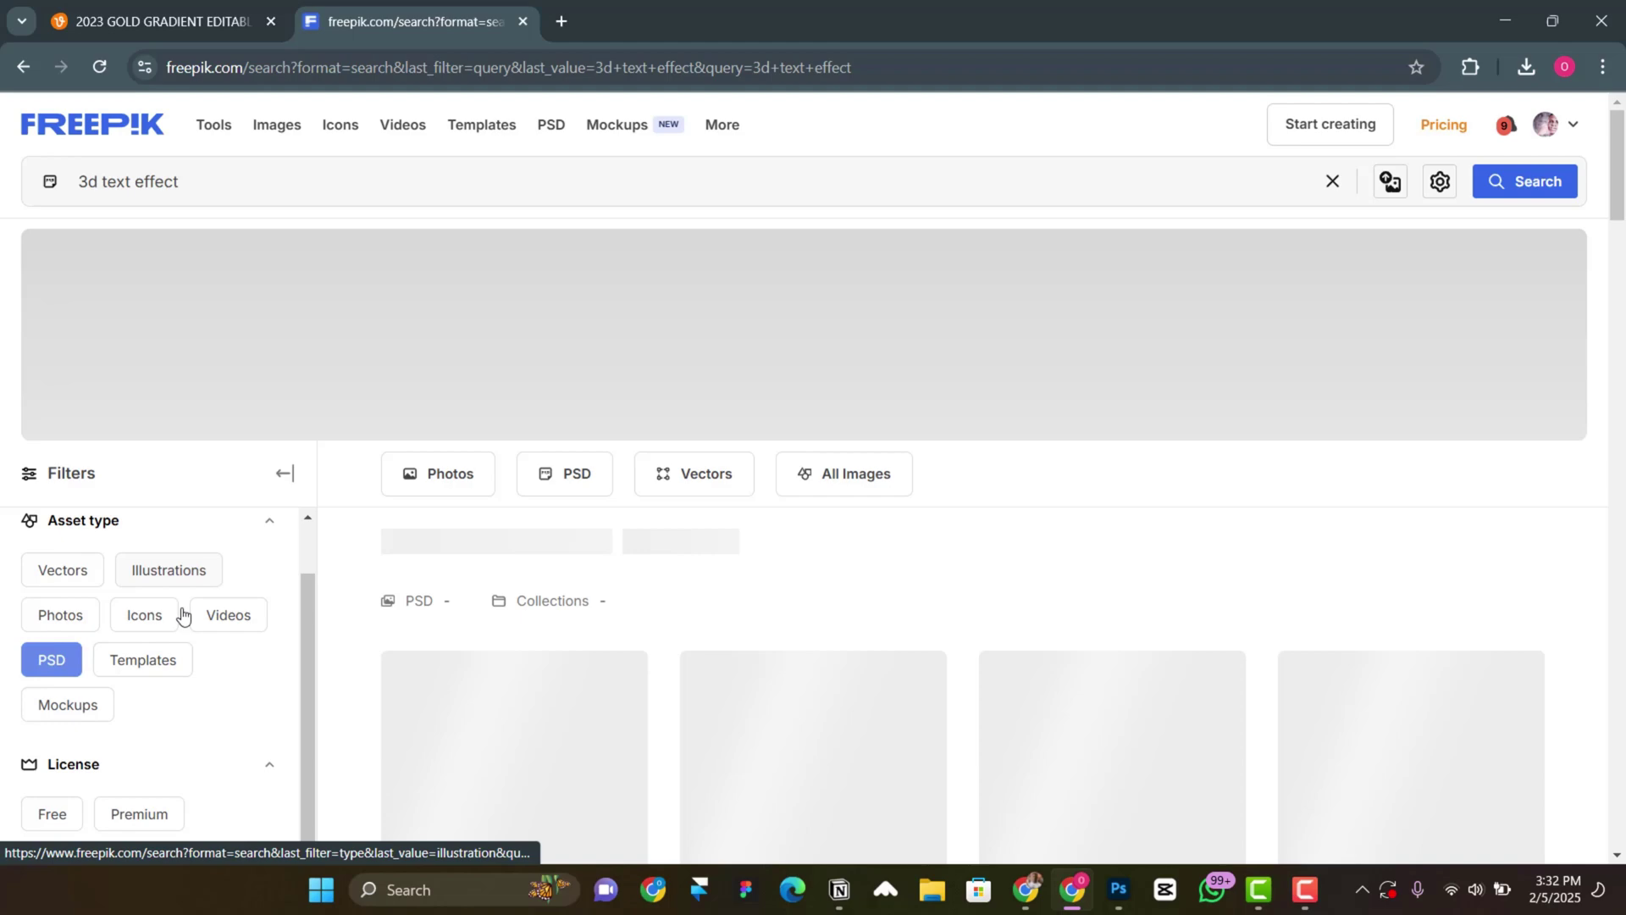
pyautogui.scroll(-2, 181, 618)
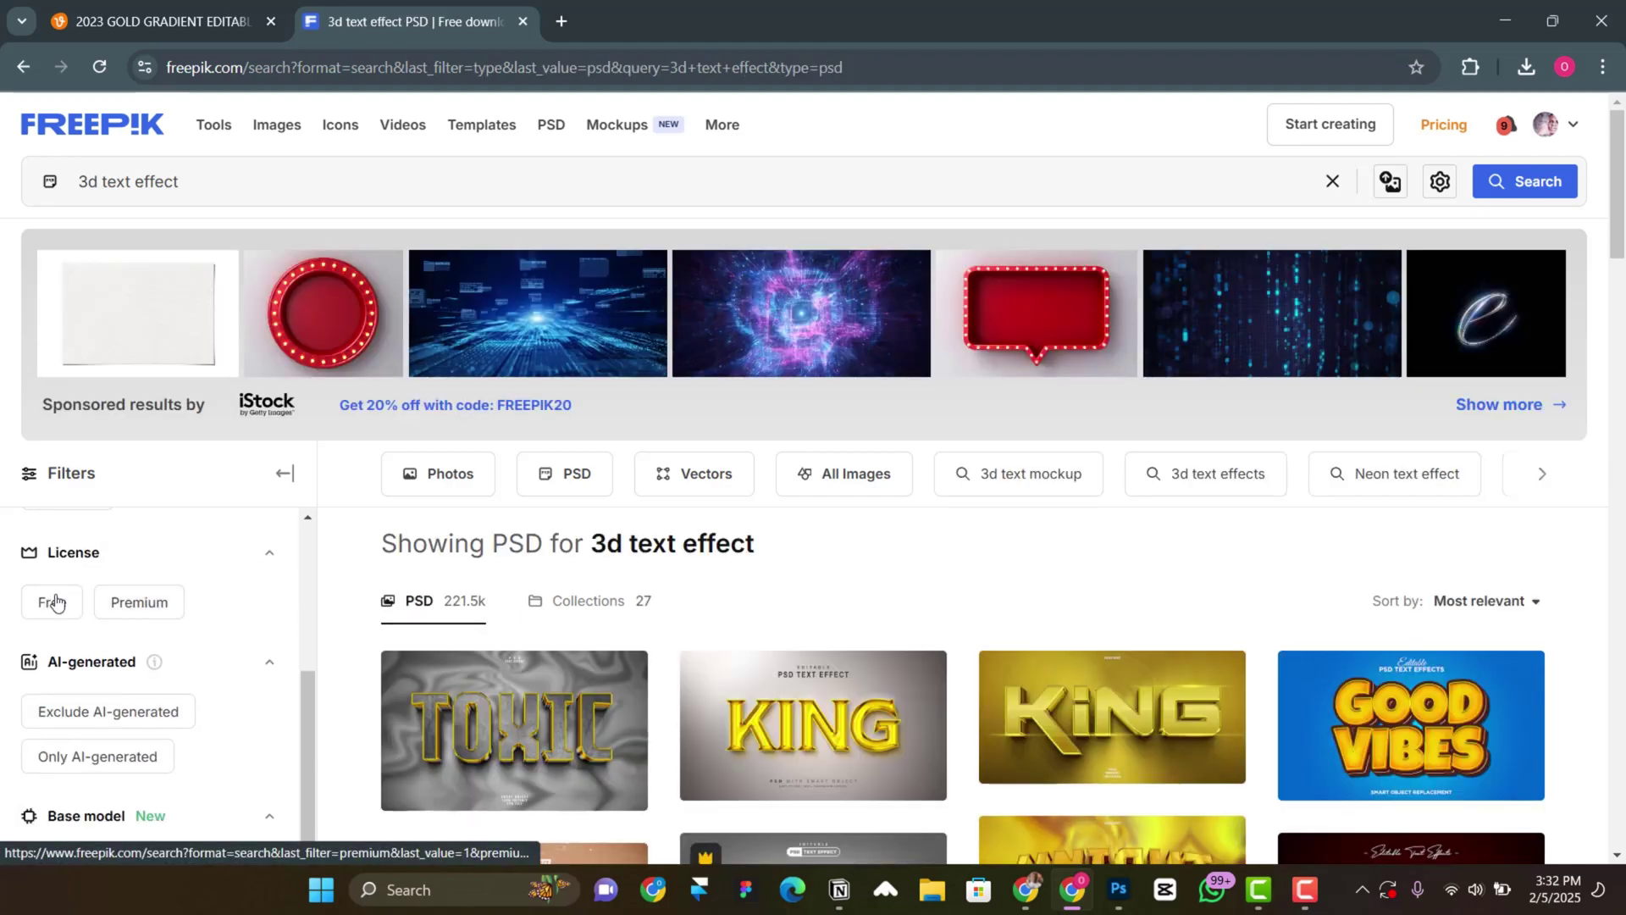
pyautogui.click(51, 602)
pyautogui.scroll(-2, 399, 540)
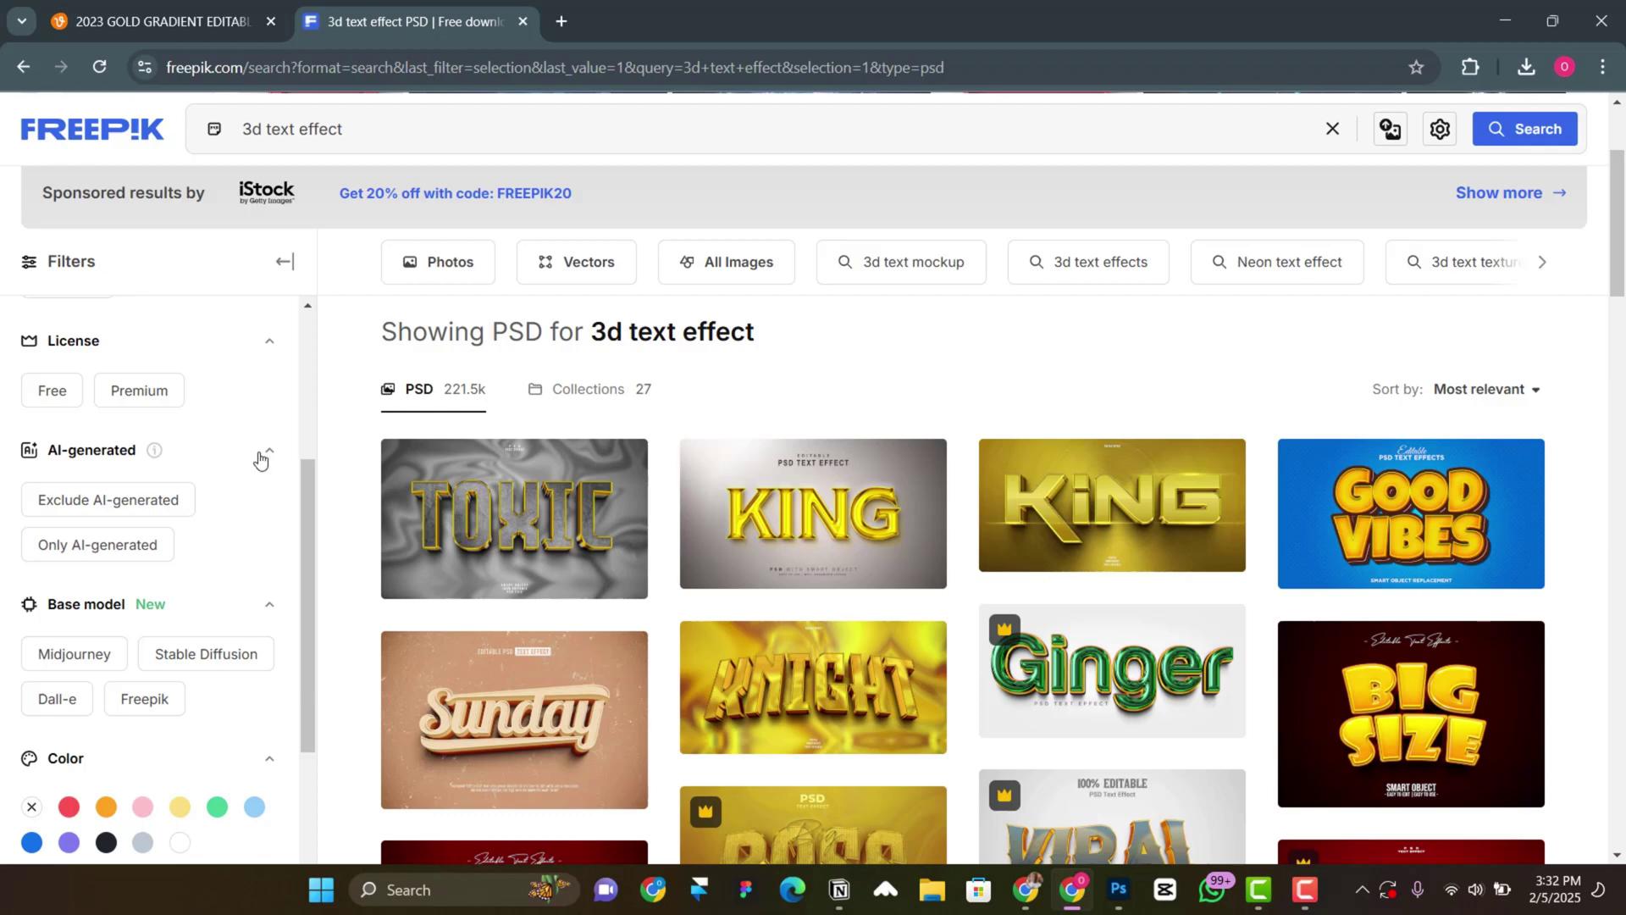
pyautogui.click(262, 455)
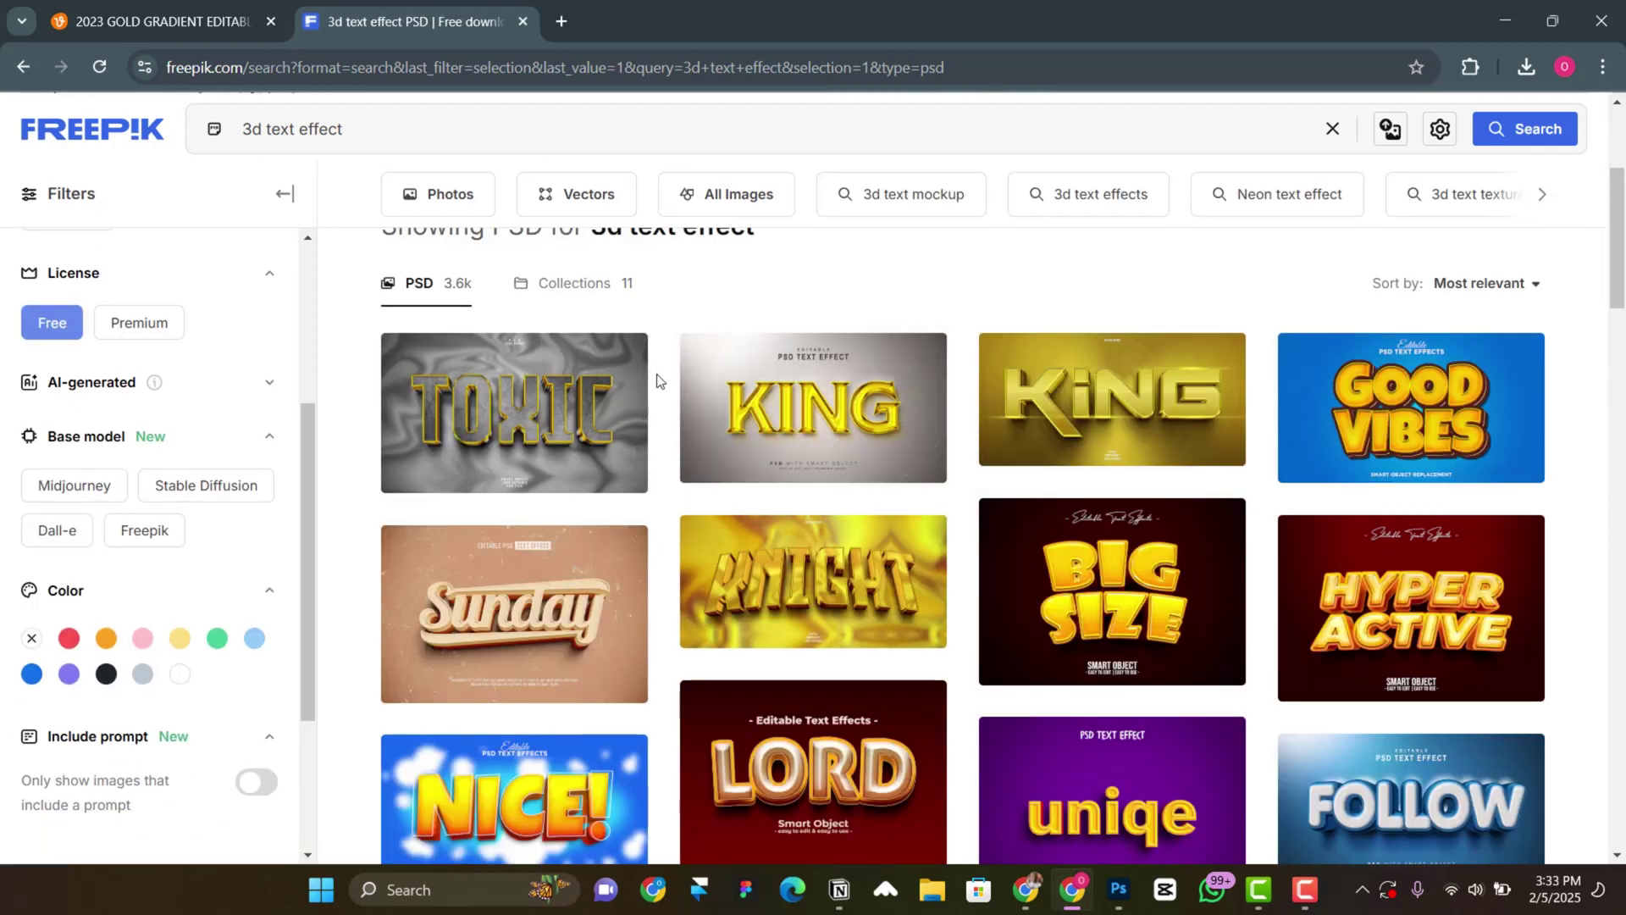
pyautogui.scroll(-1, 728, 491)
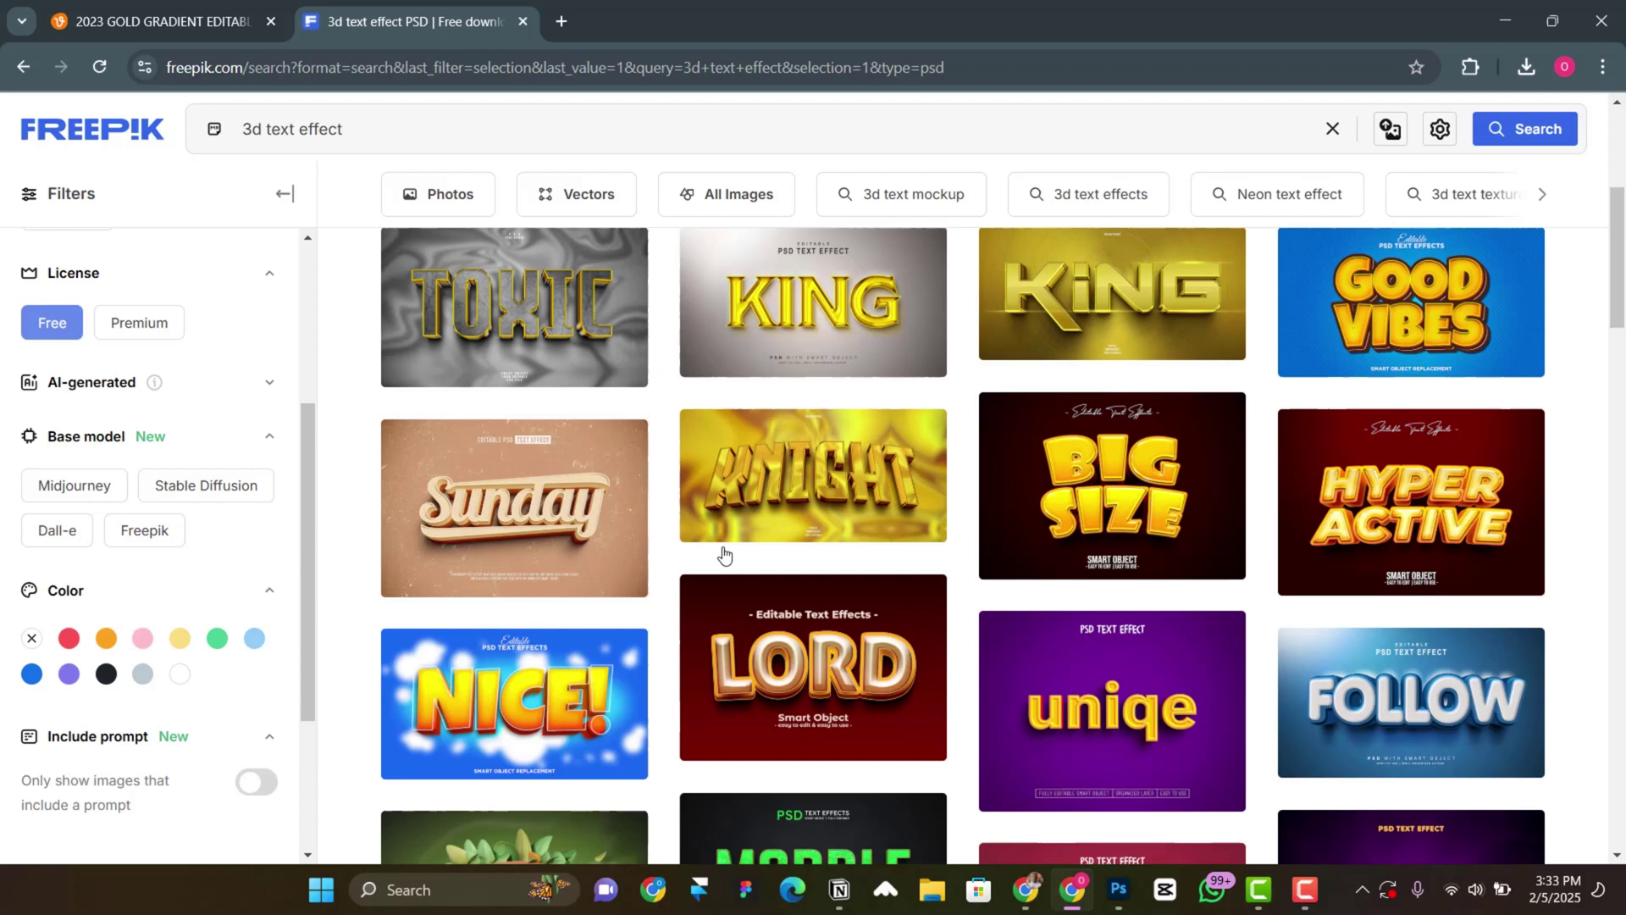
pyautogui.scroll(-9, 735, 569)
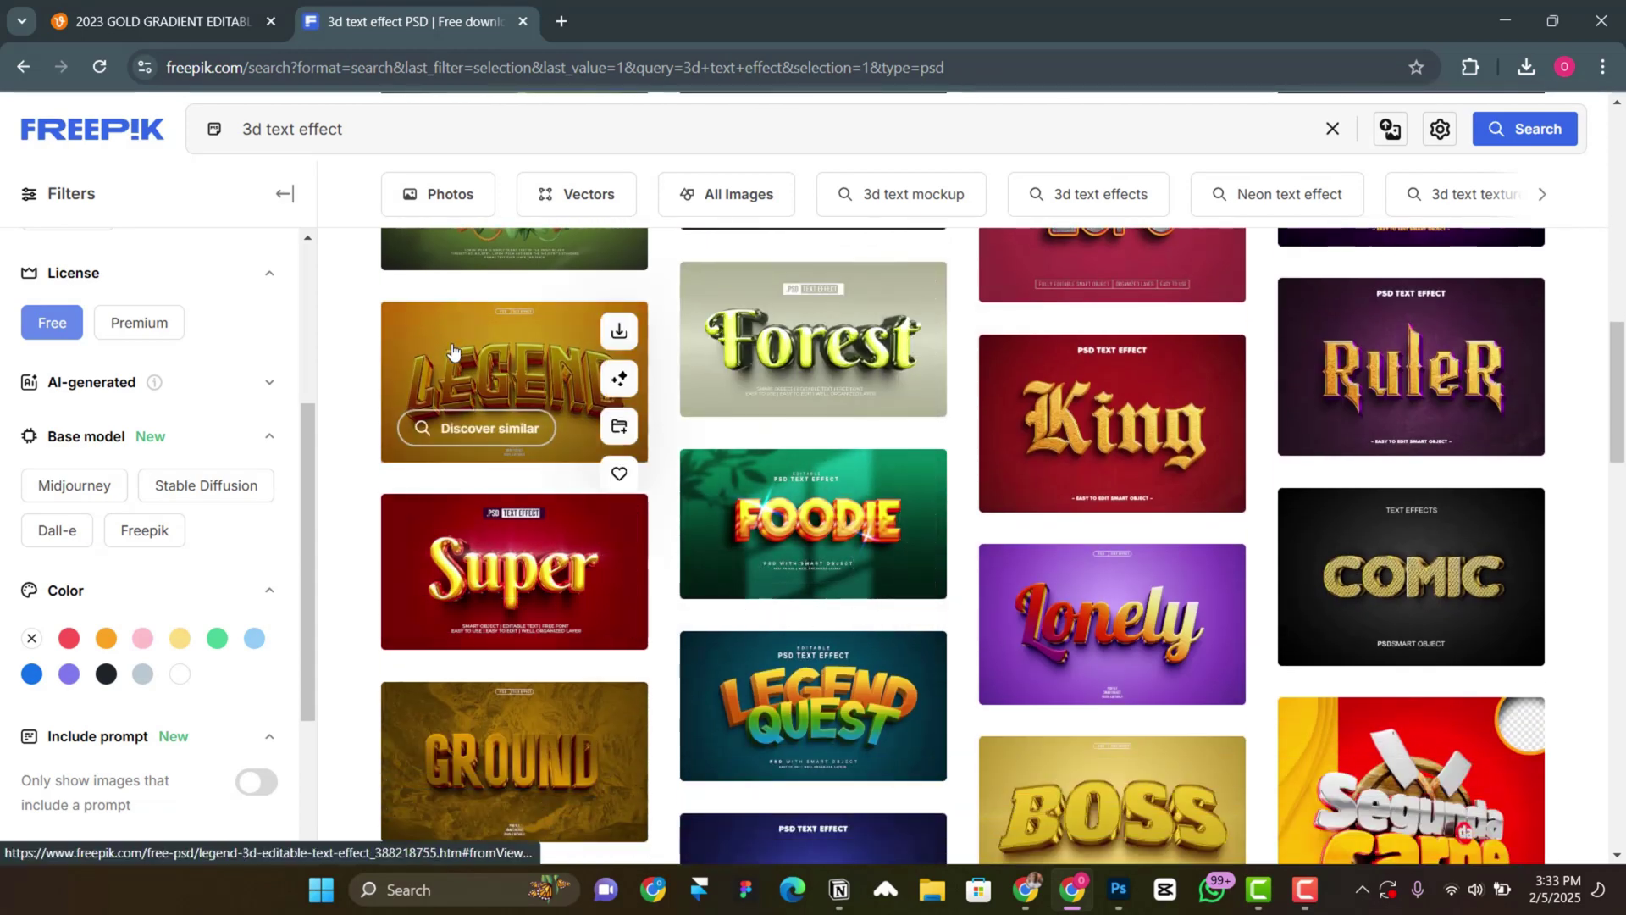
# - Open the LEGEND 3D text effect and download it as the 44.01 MB PSD
pyautogui.click(537, 364)
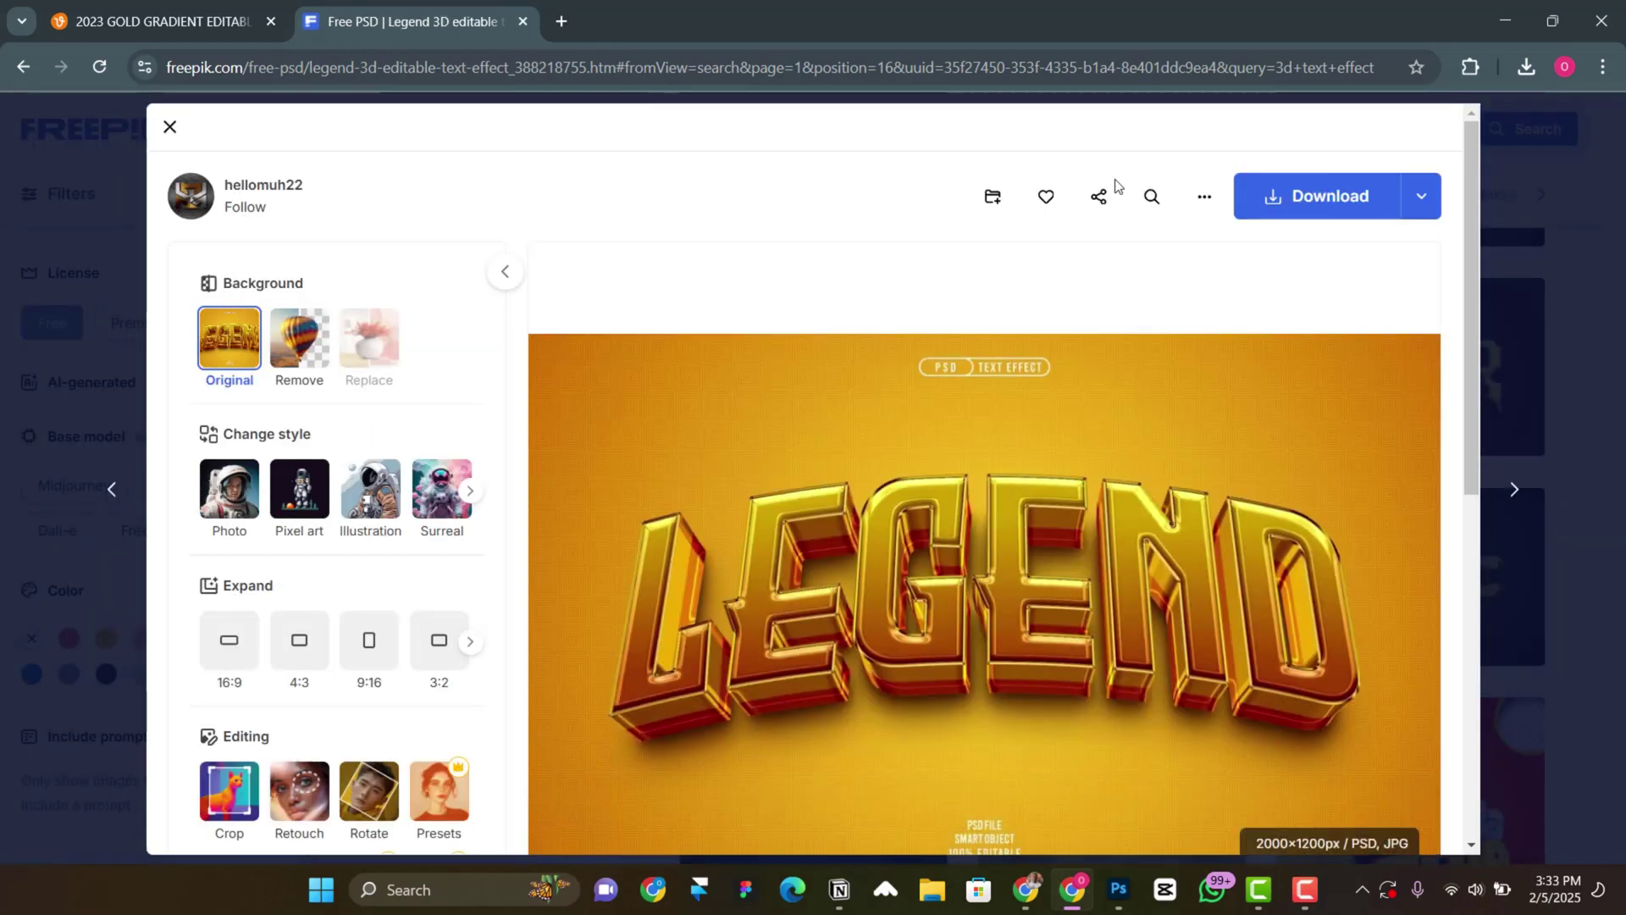
pyautogui.scroll(-5, 1249, 332)
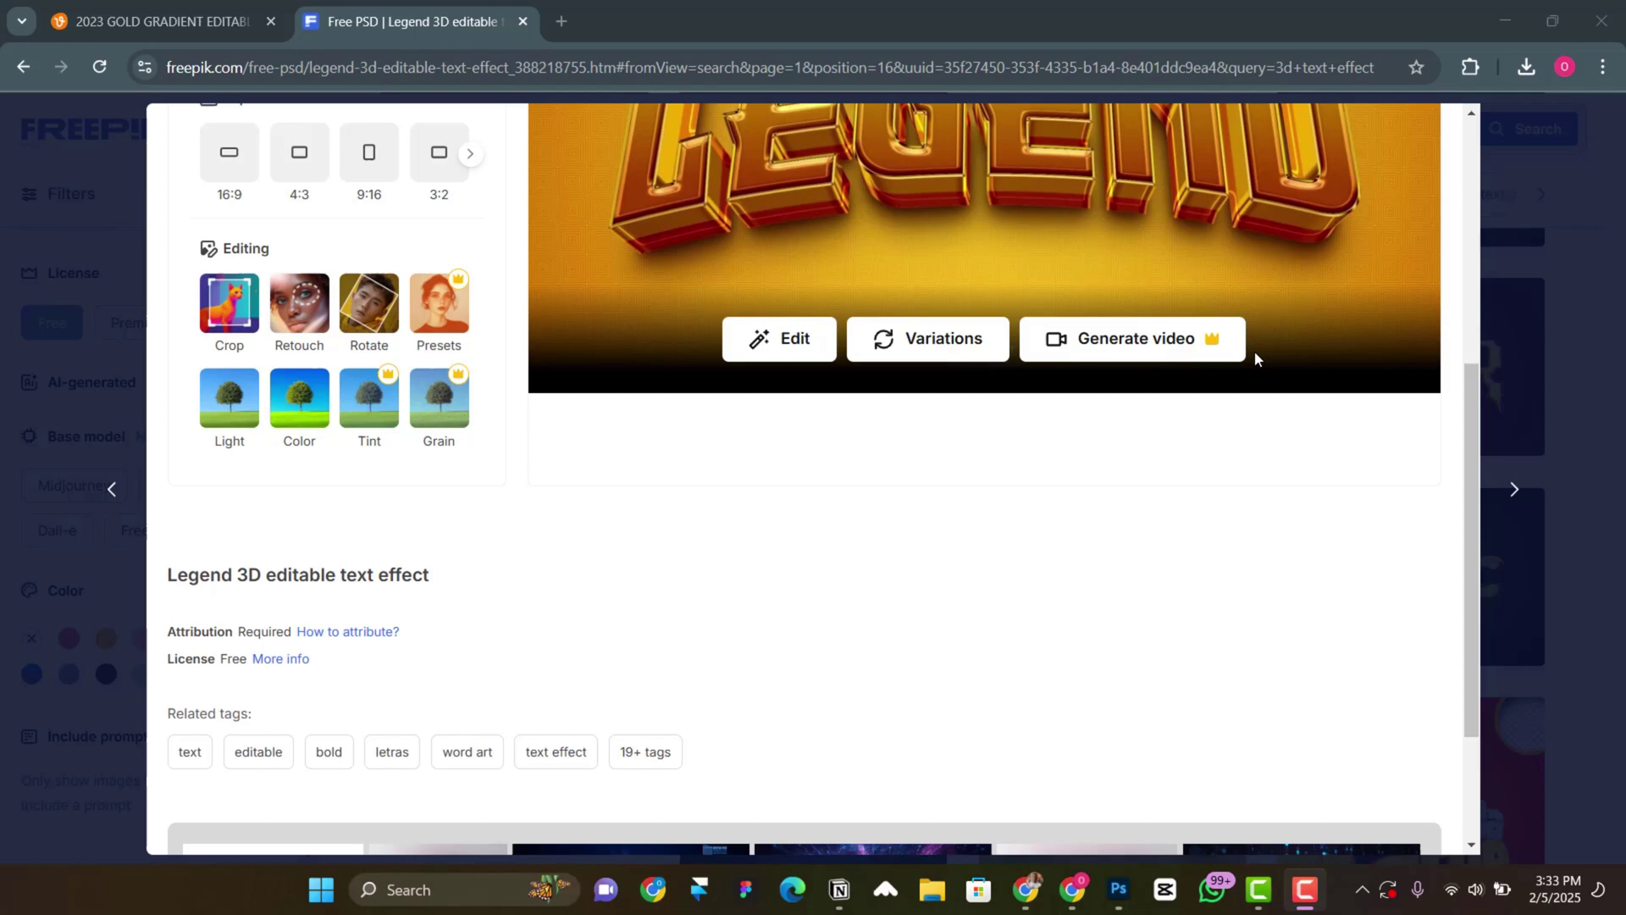
pyautogui.scroll(5, 1254, 351)
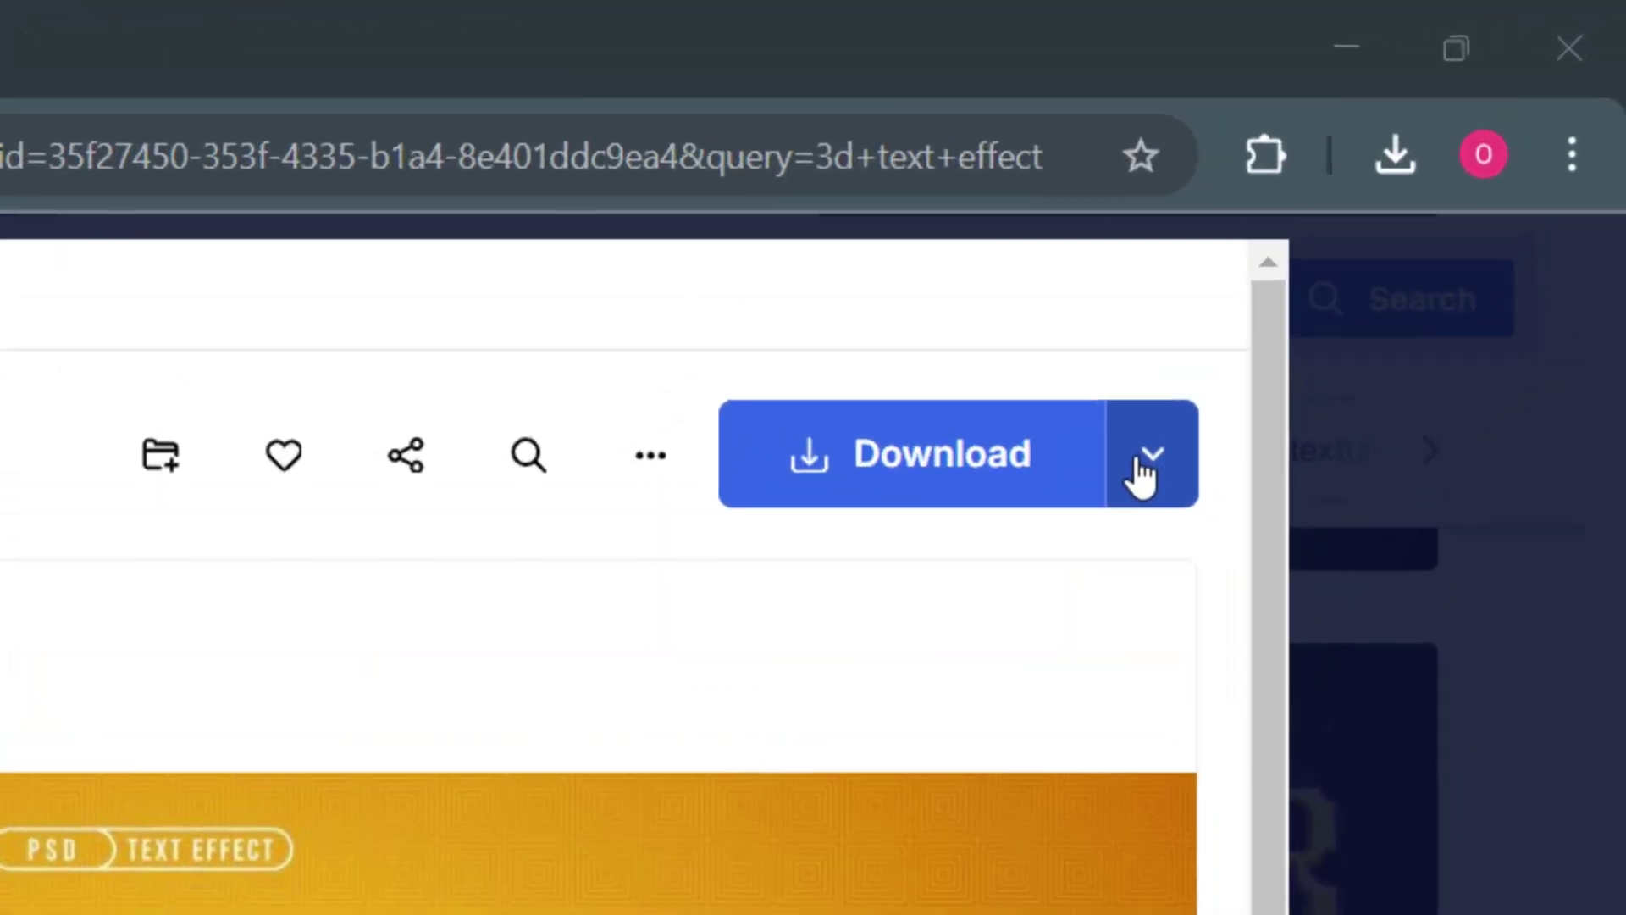
pyautogui.click(1298, 329)
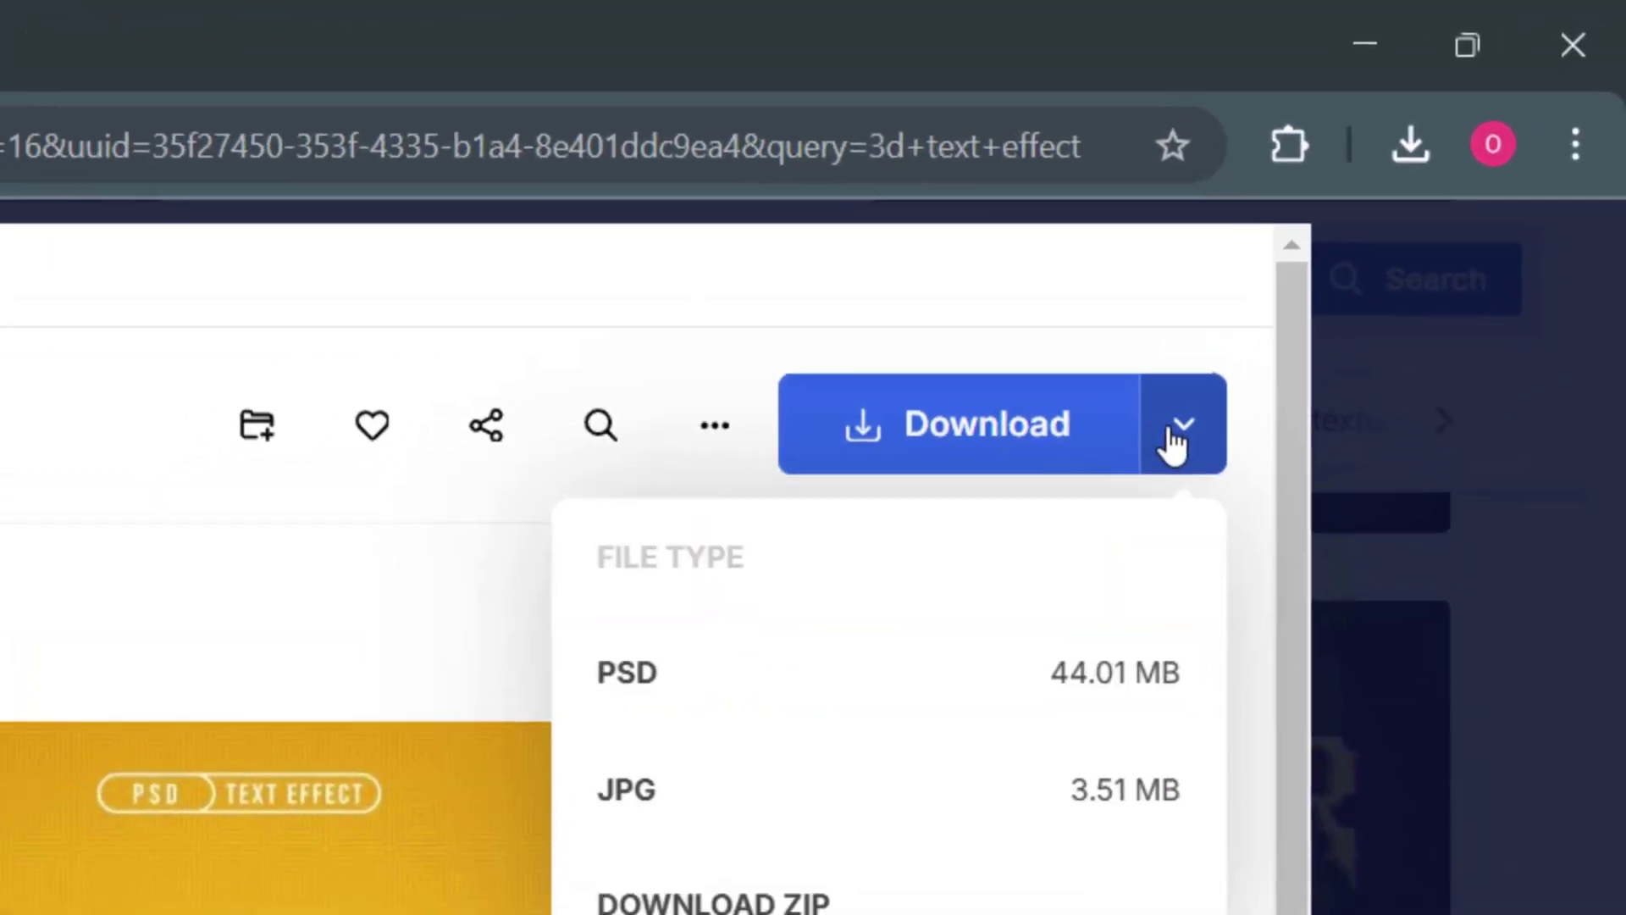
pyautogui.click(1298, 328)
pyautogui.click(1288, 328)
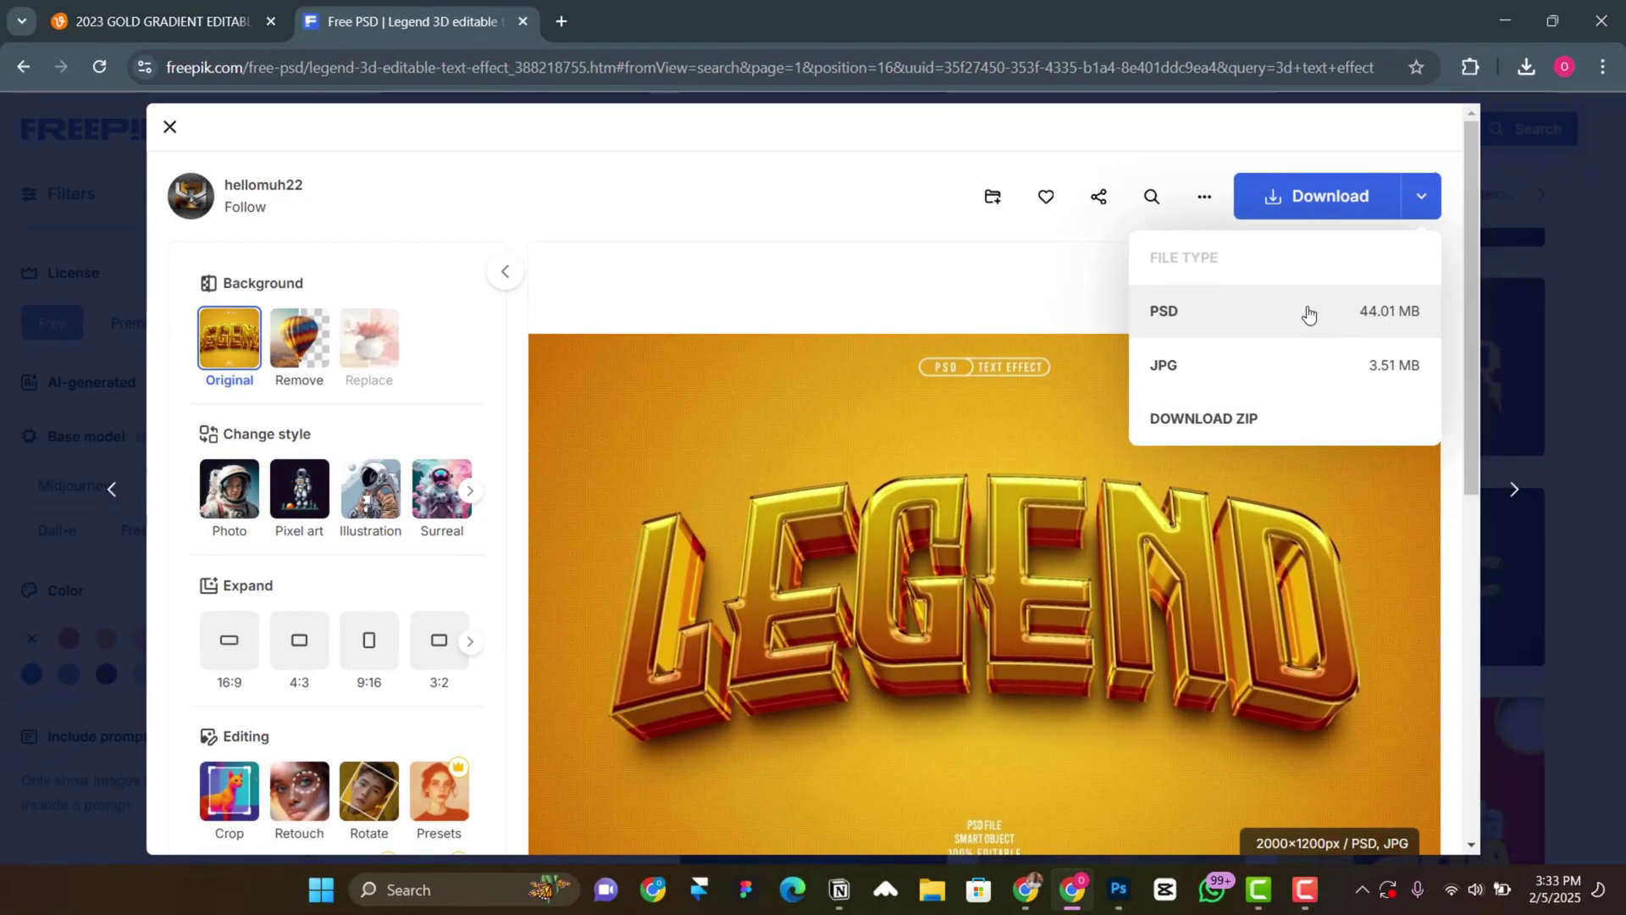
pyautogui.click(1126, 504)
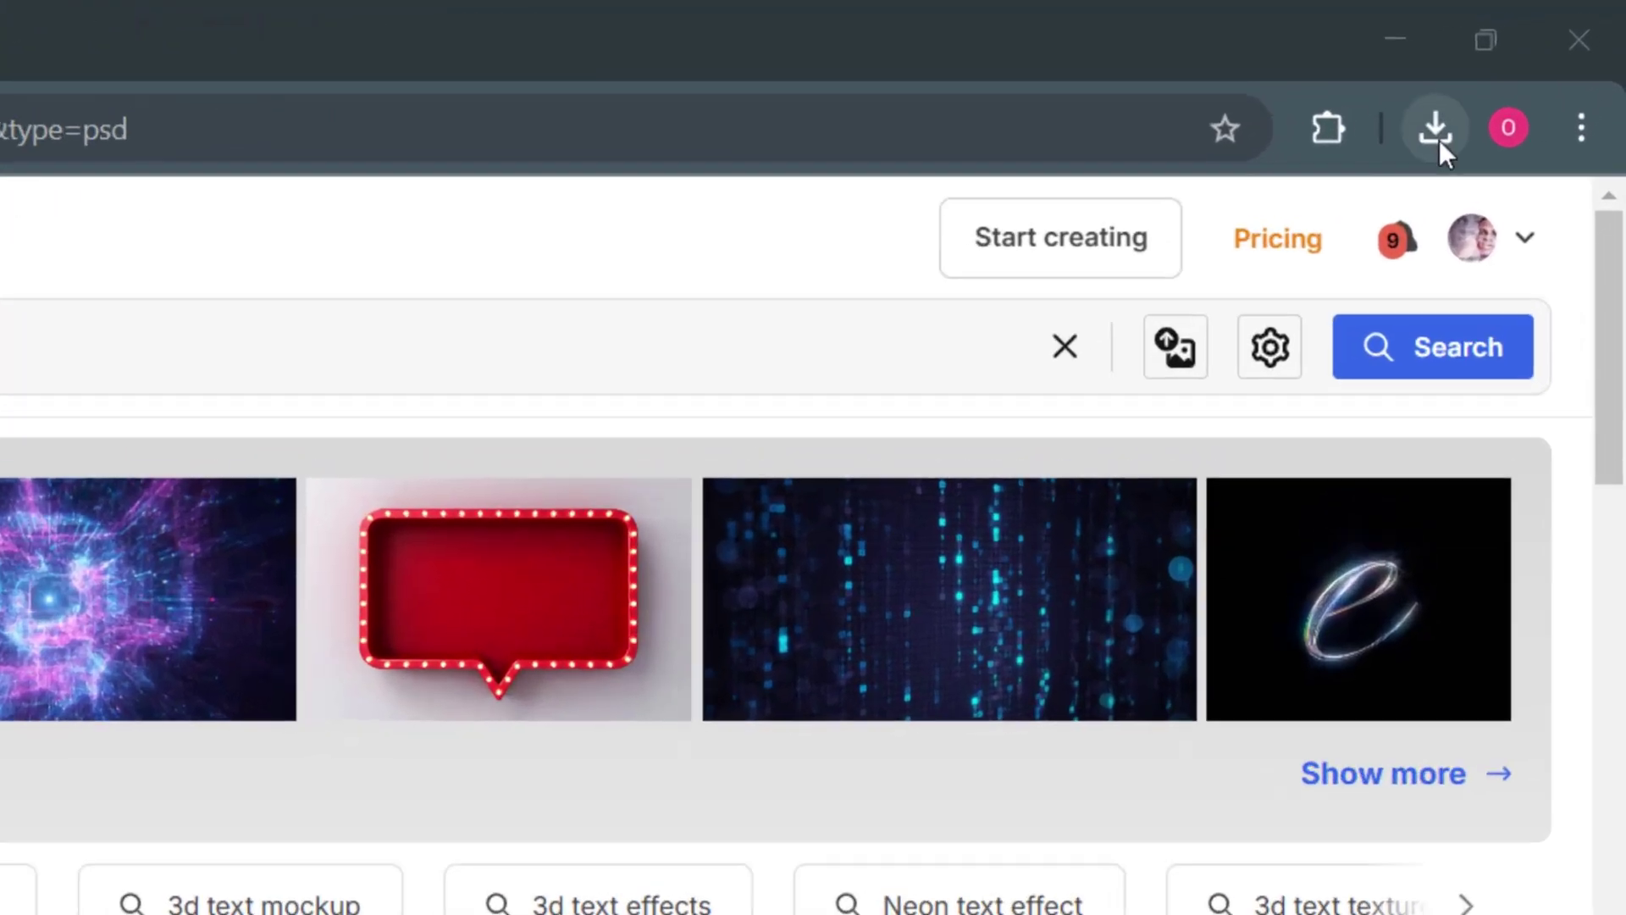
# - Show the downloaded 45,071 KB PSD in its Downloads folder from Chrome's download list
pyautogui.click(1526, 67)
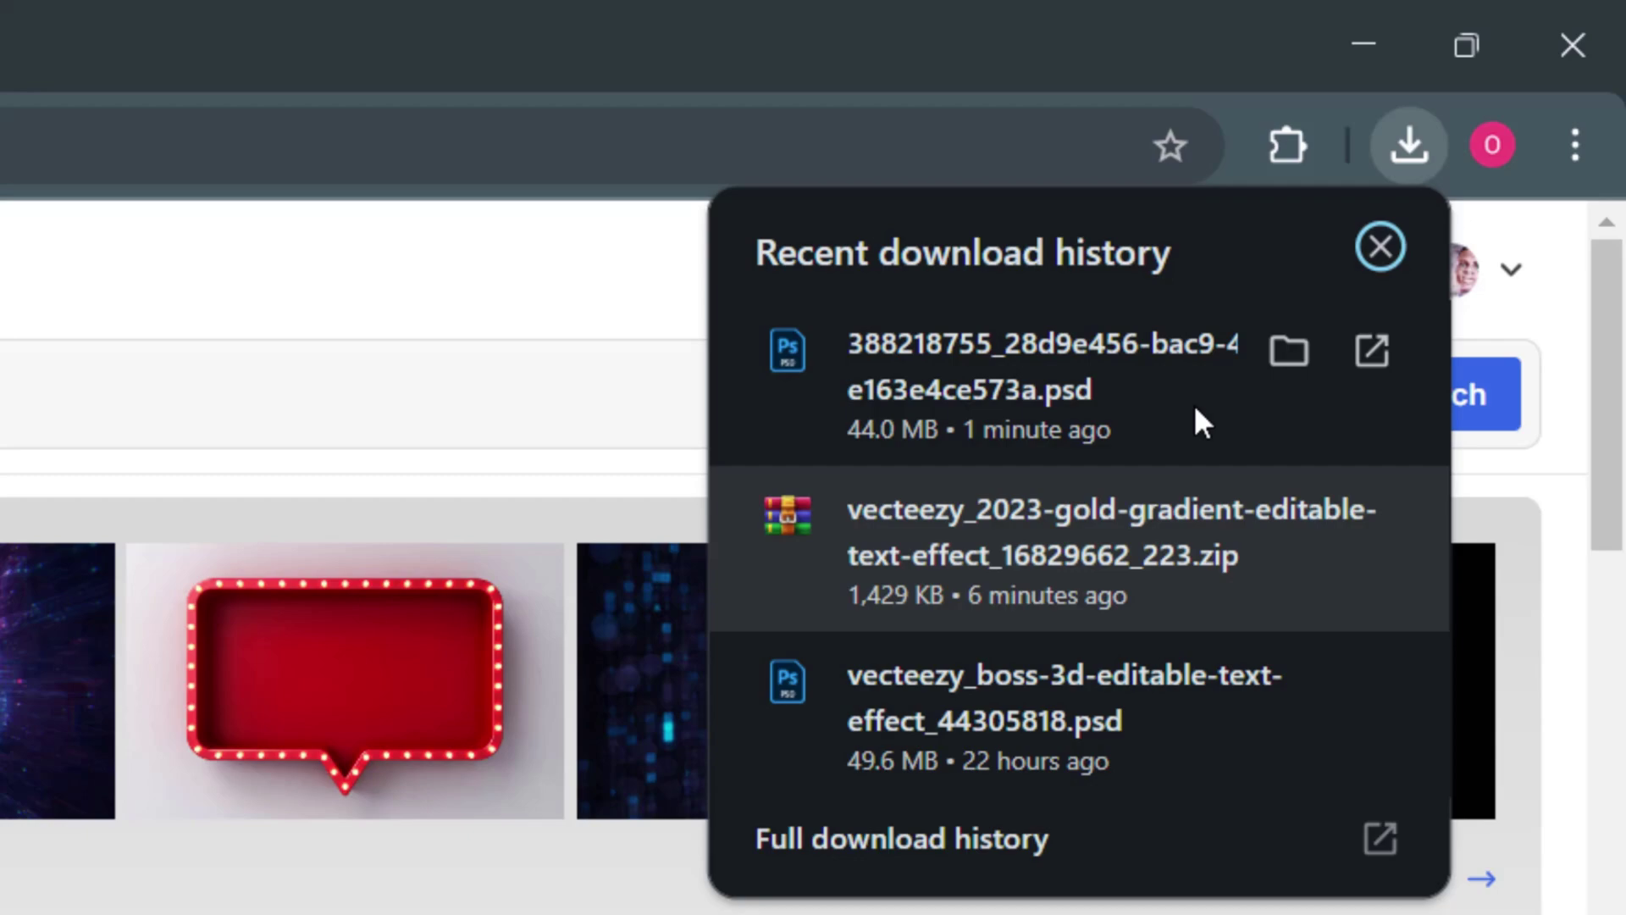
pyautogui.rightClick(1128, 403)
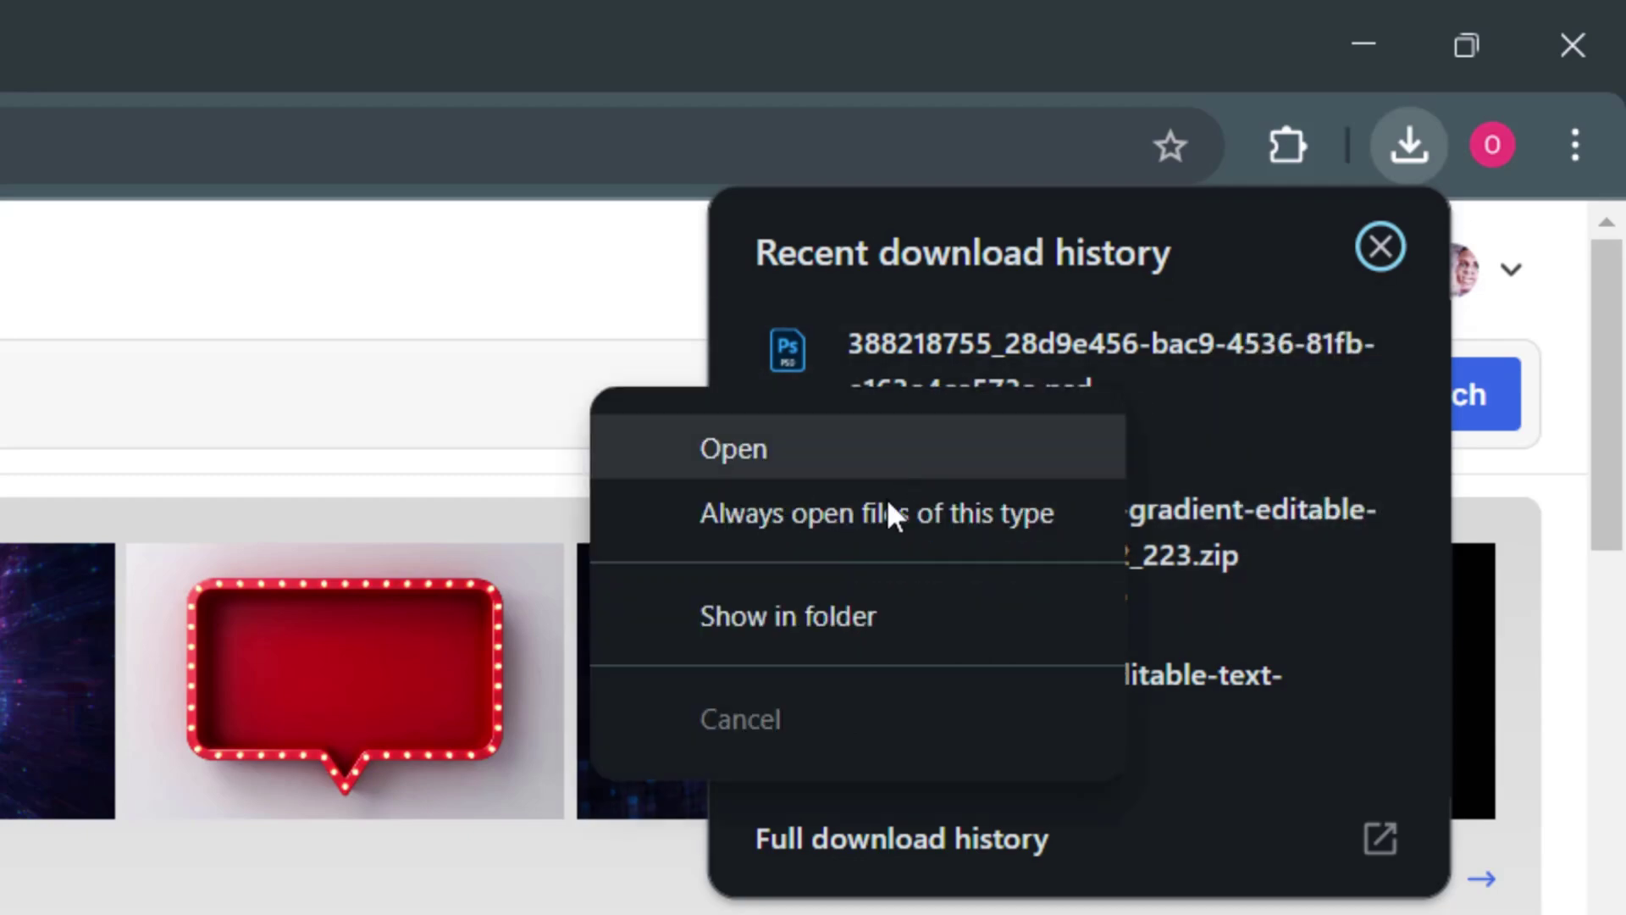
pyautogui.click(847, 615)
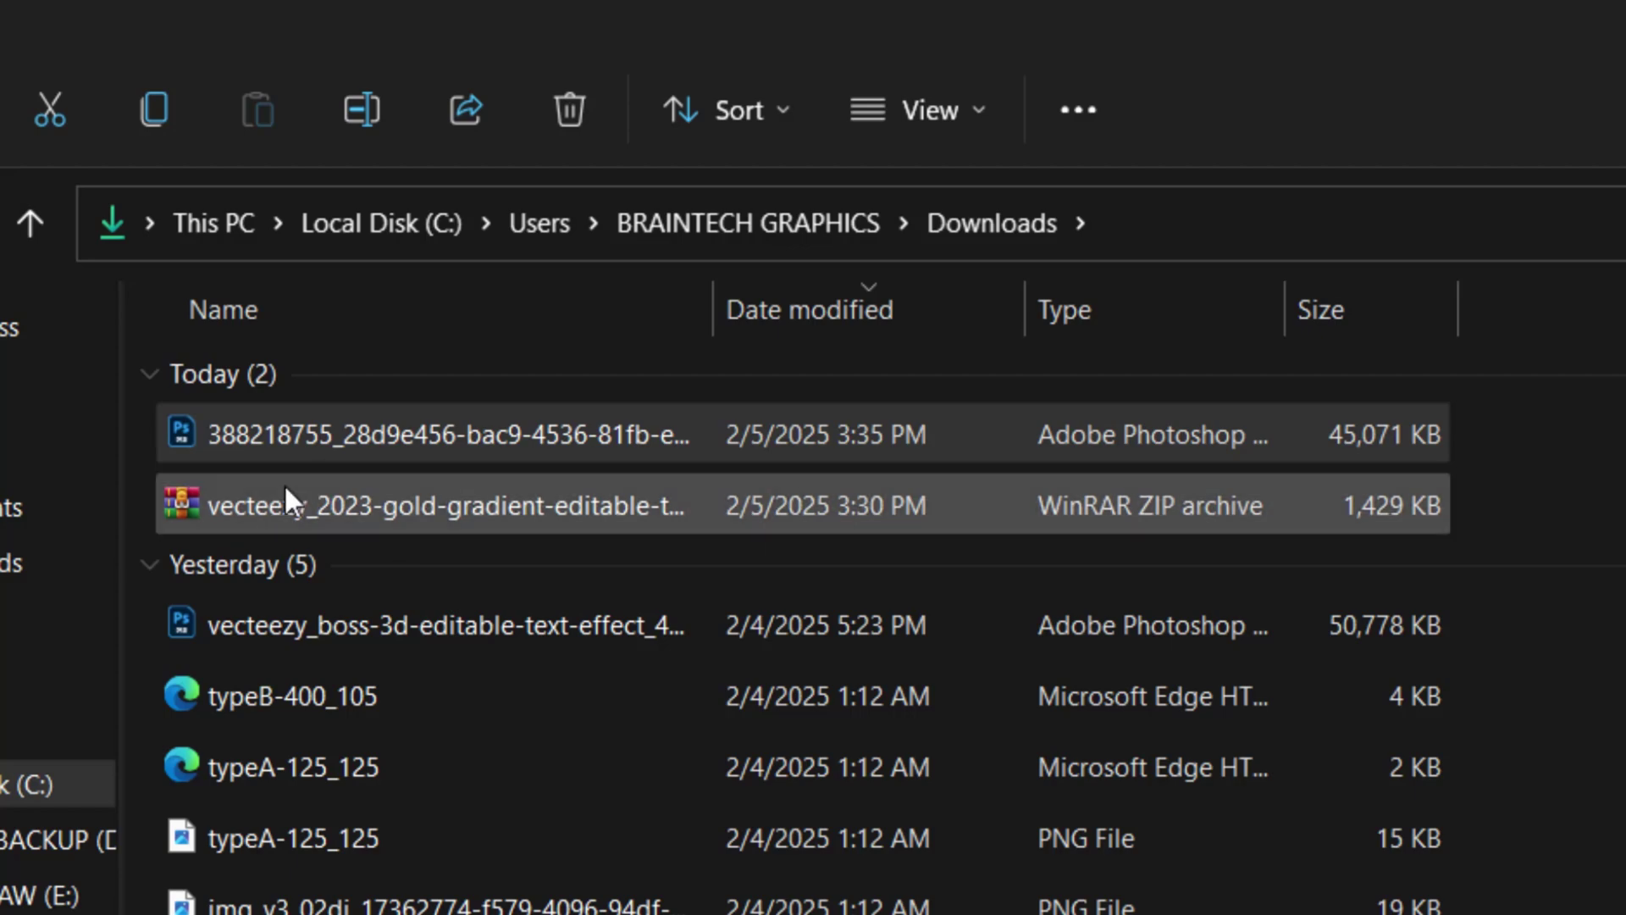
# - Try opening the vecteezy gold-gradient ZIP and look for its WinRAR extraction options
pyautogui.doubleClick(398, 512)
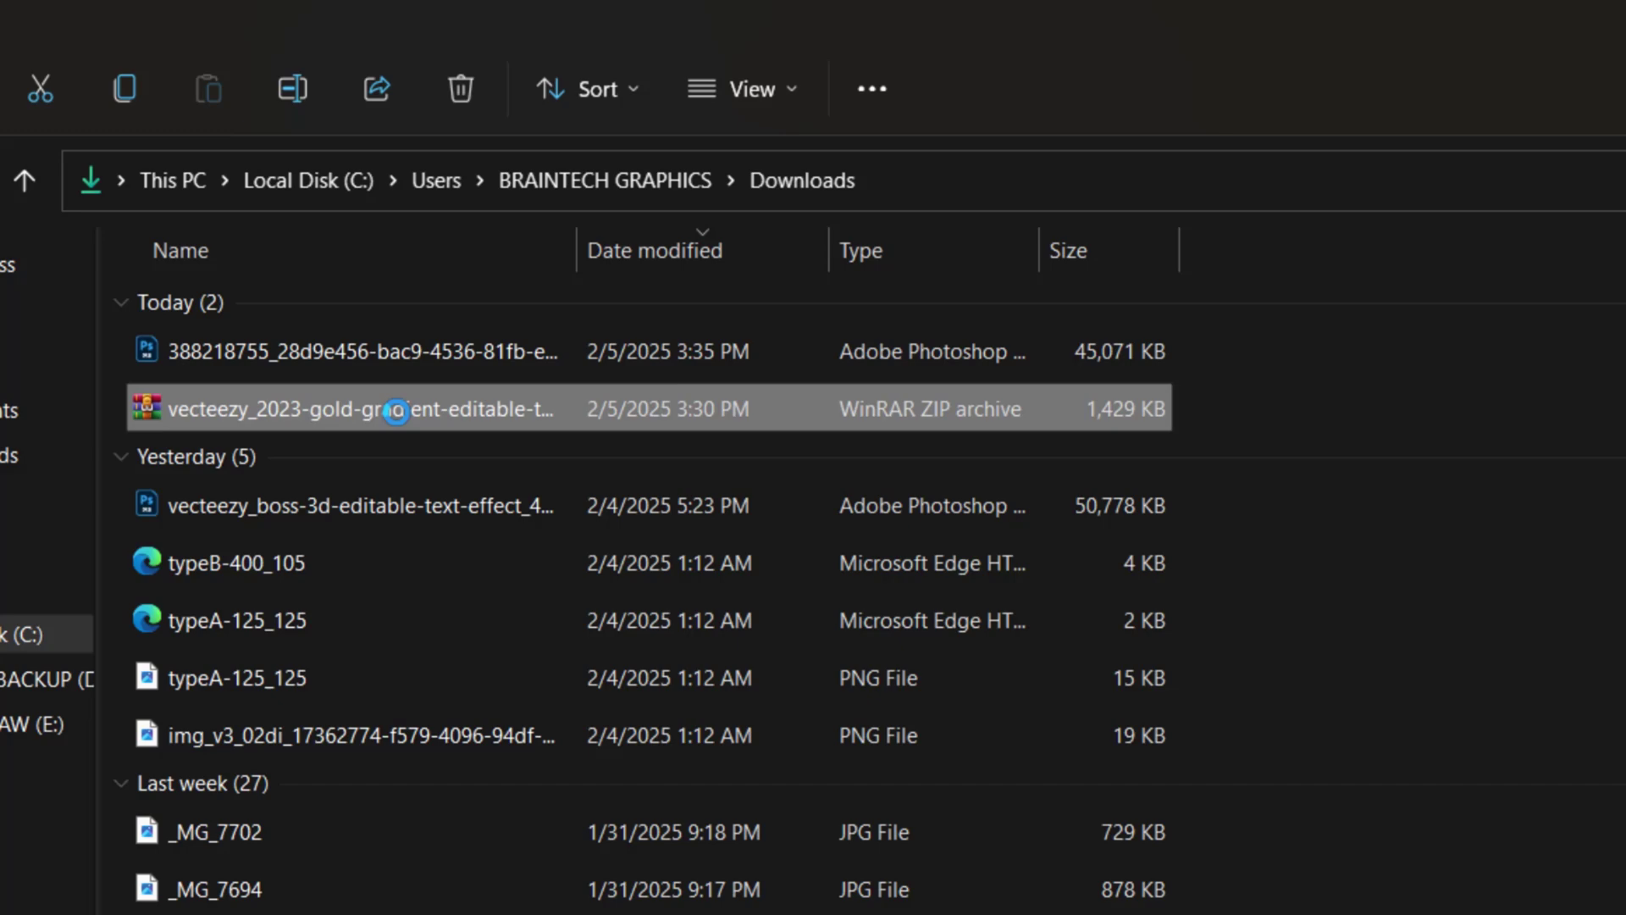
pyautogui.rightClick(397, 410)
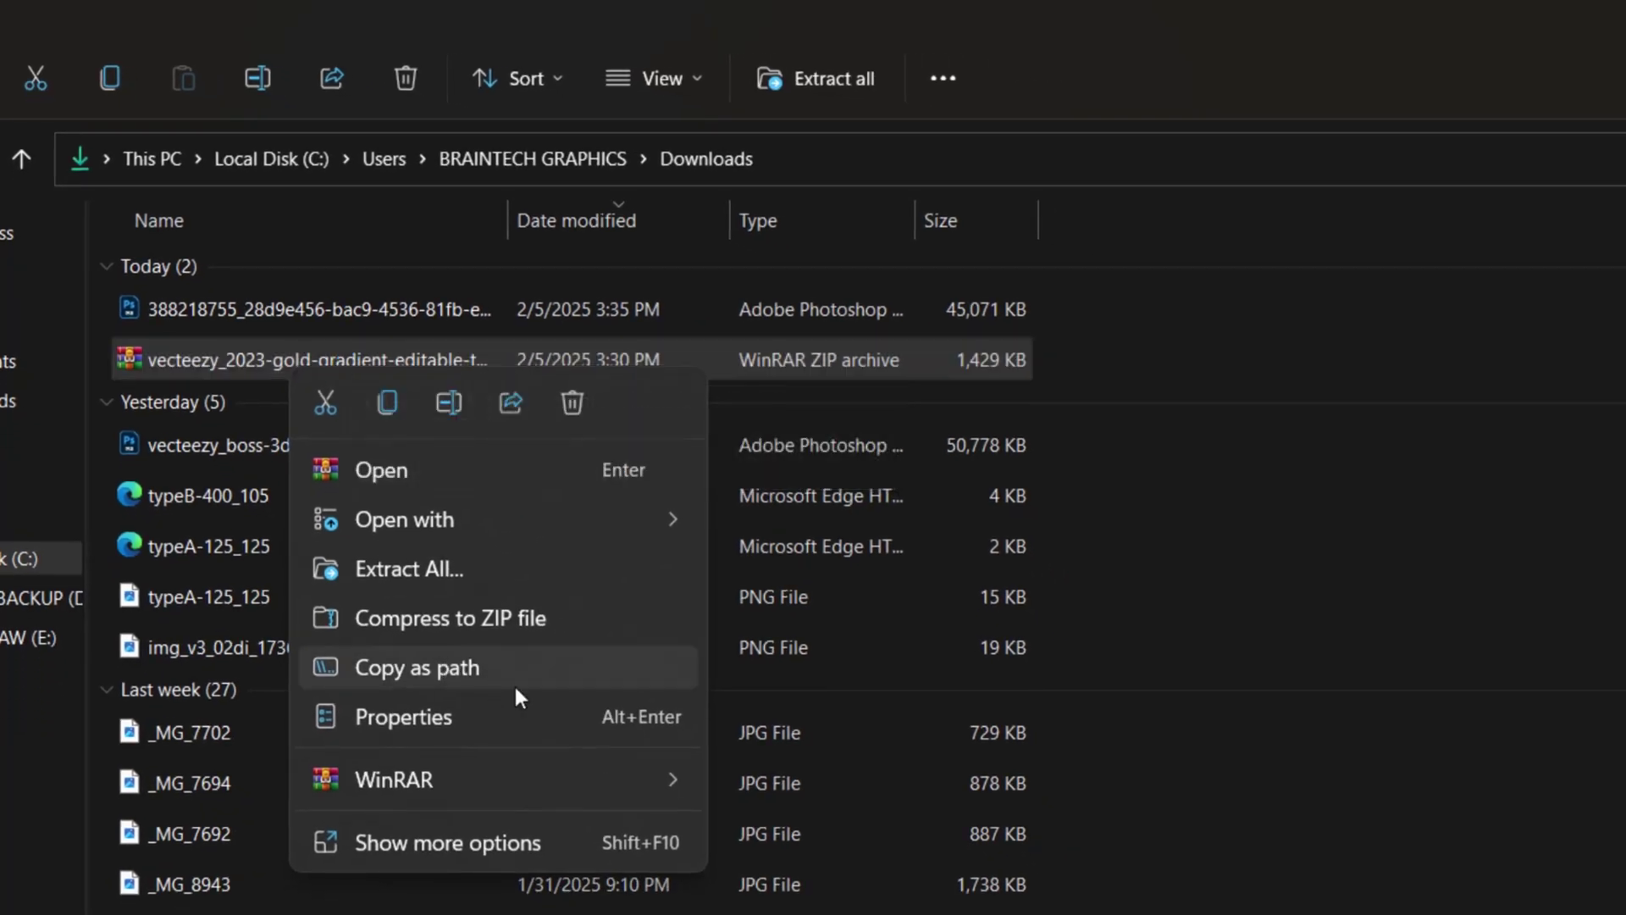
pyautogui.moveTo(559, 781)
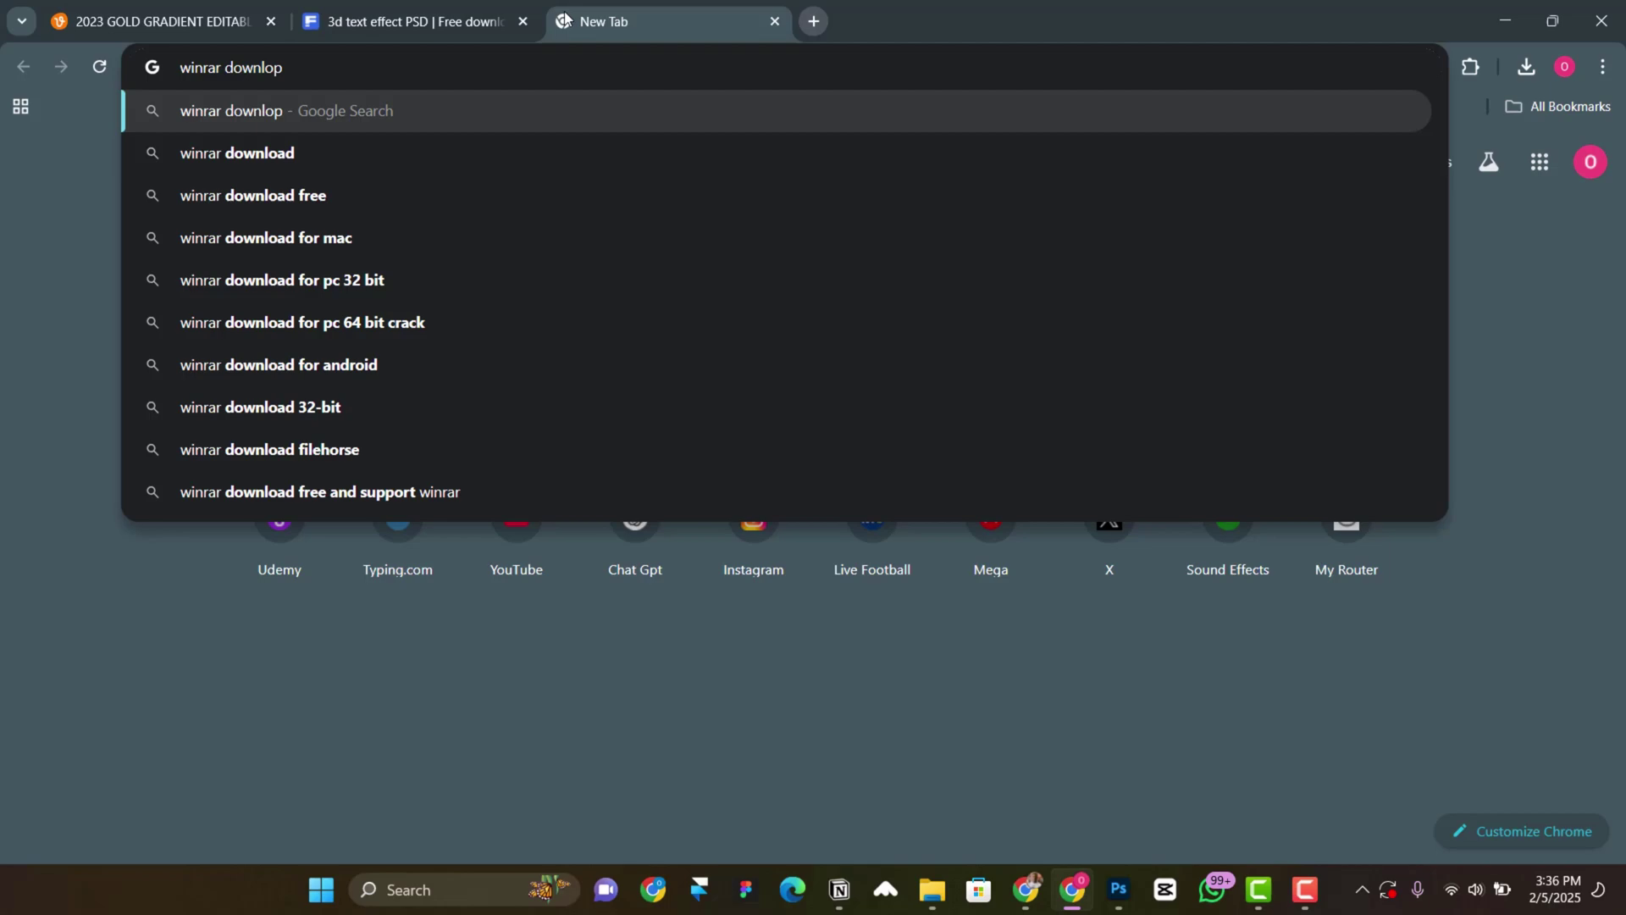
# - Download WinRAR 7.01 English 64 bit from the official win-rar.com site
pyautogui.press('Return')
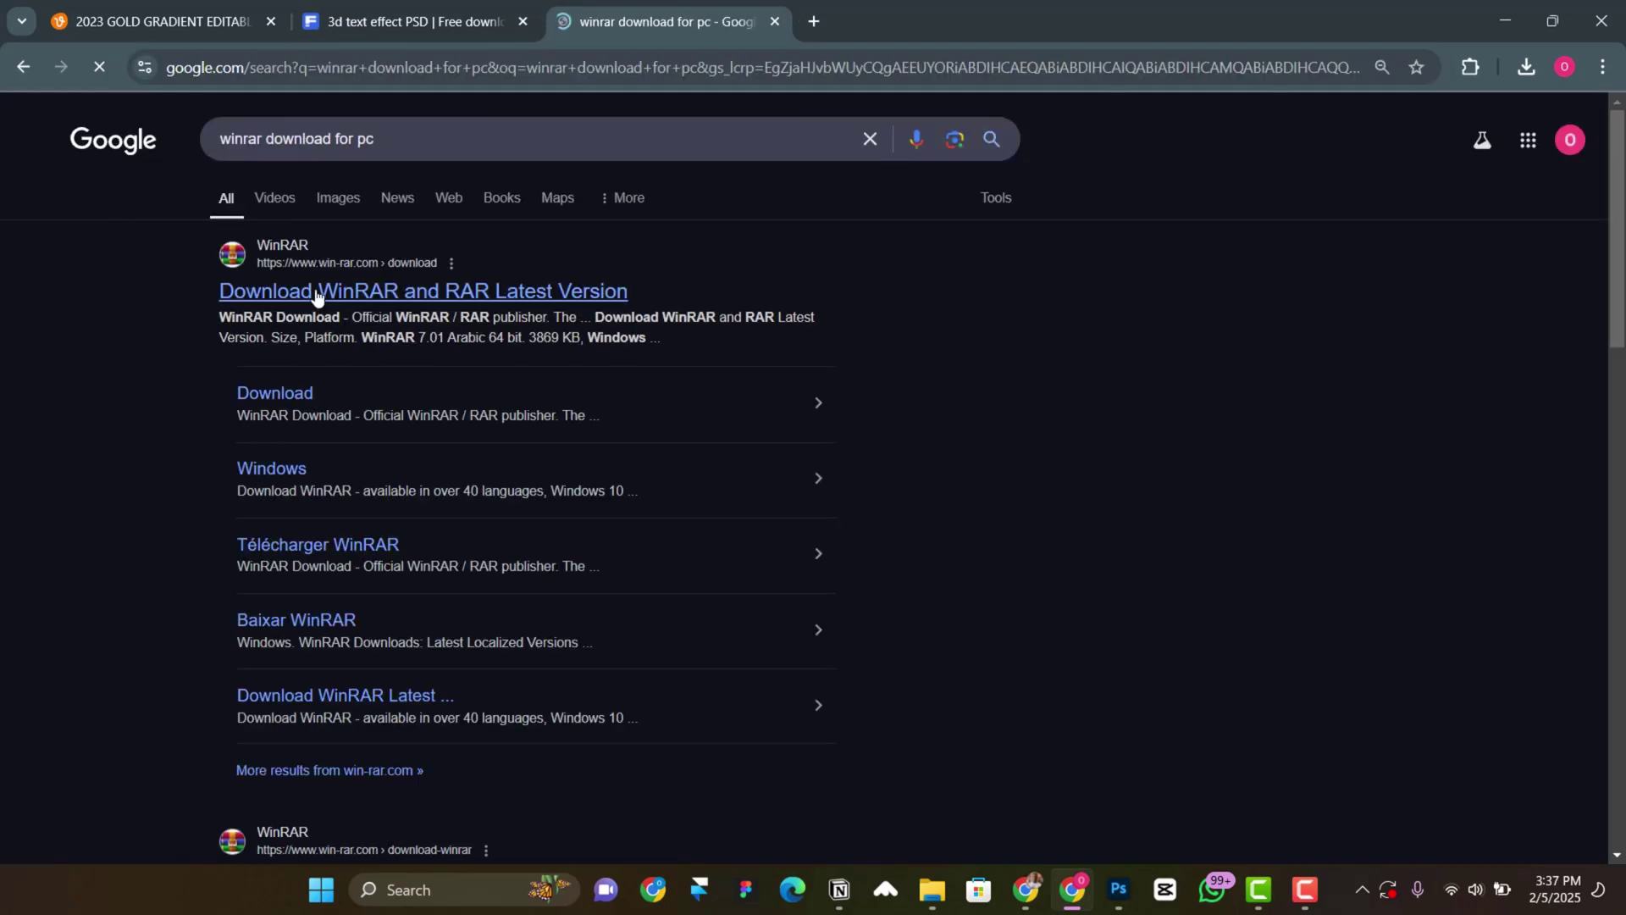
pyautogui.click(417, 296)
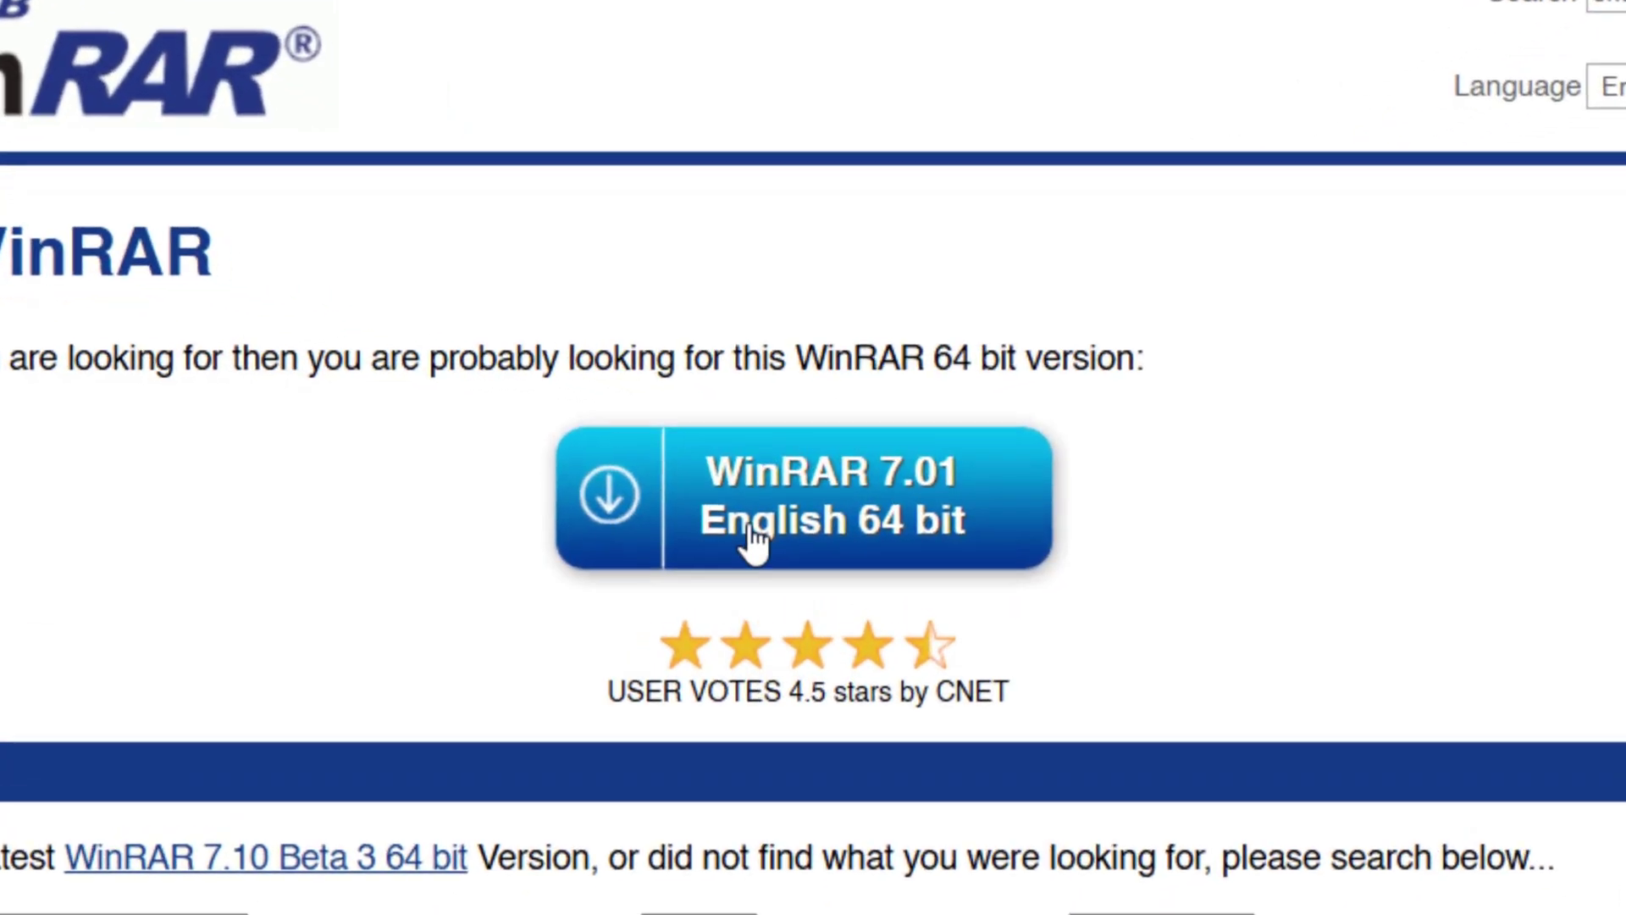
pyautogui.click(940, 496)
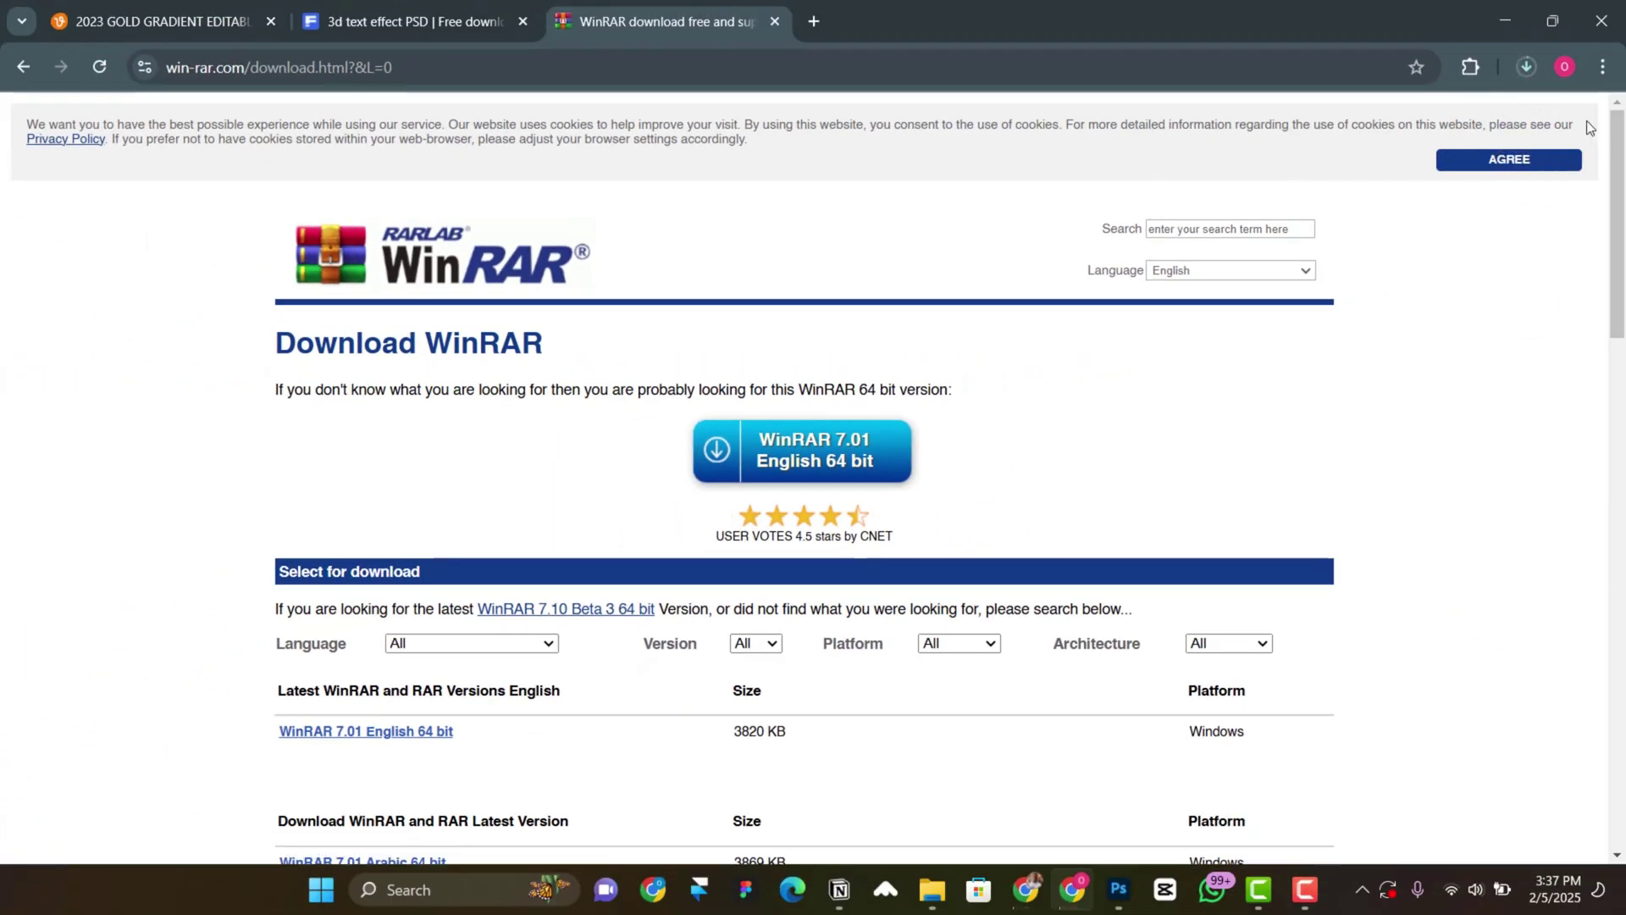
# - Launch the winrar-x64-701 installer, close it, and go to the Downloads folder
pyautogui.click(1526, 66)
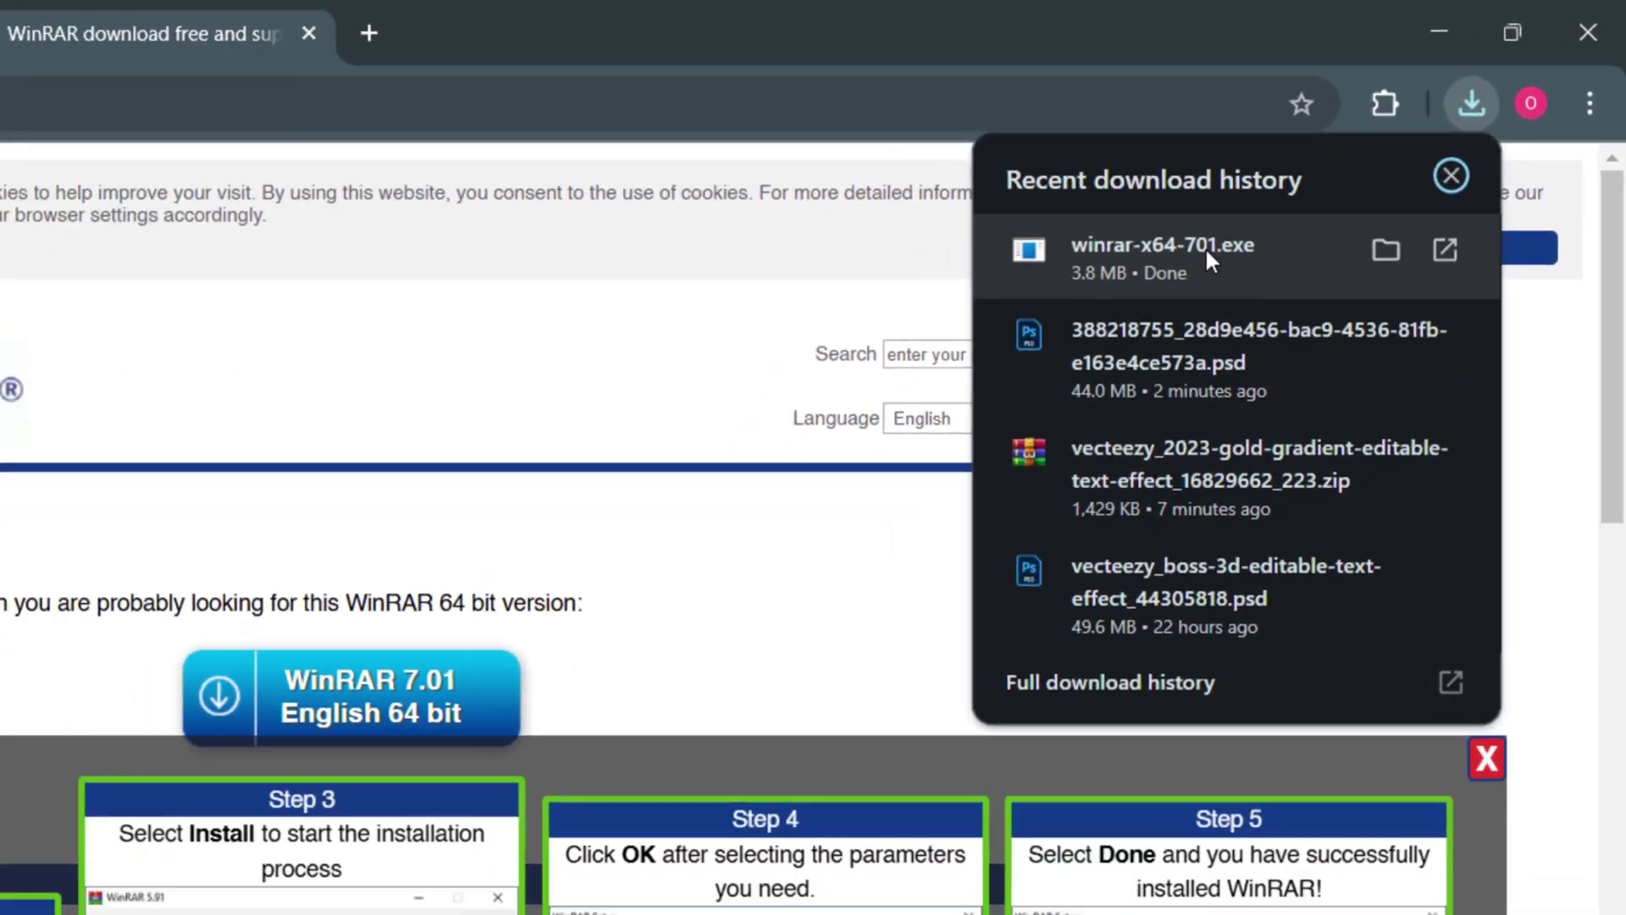
pyautogui.click(1206, 246)
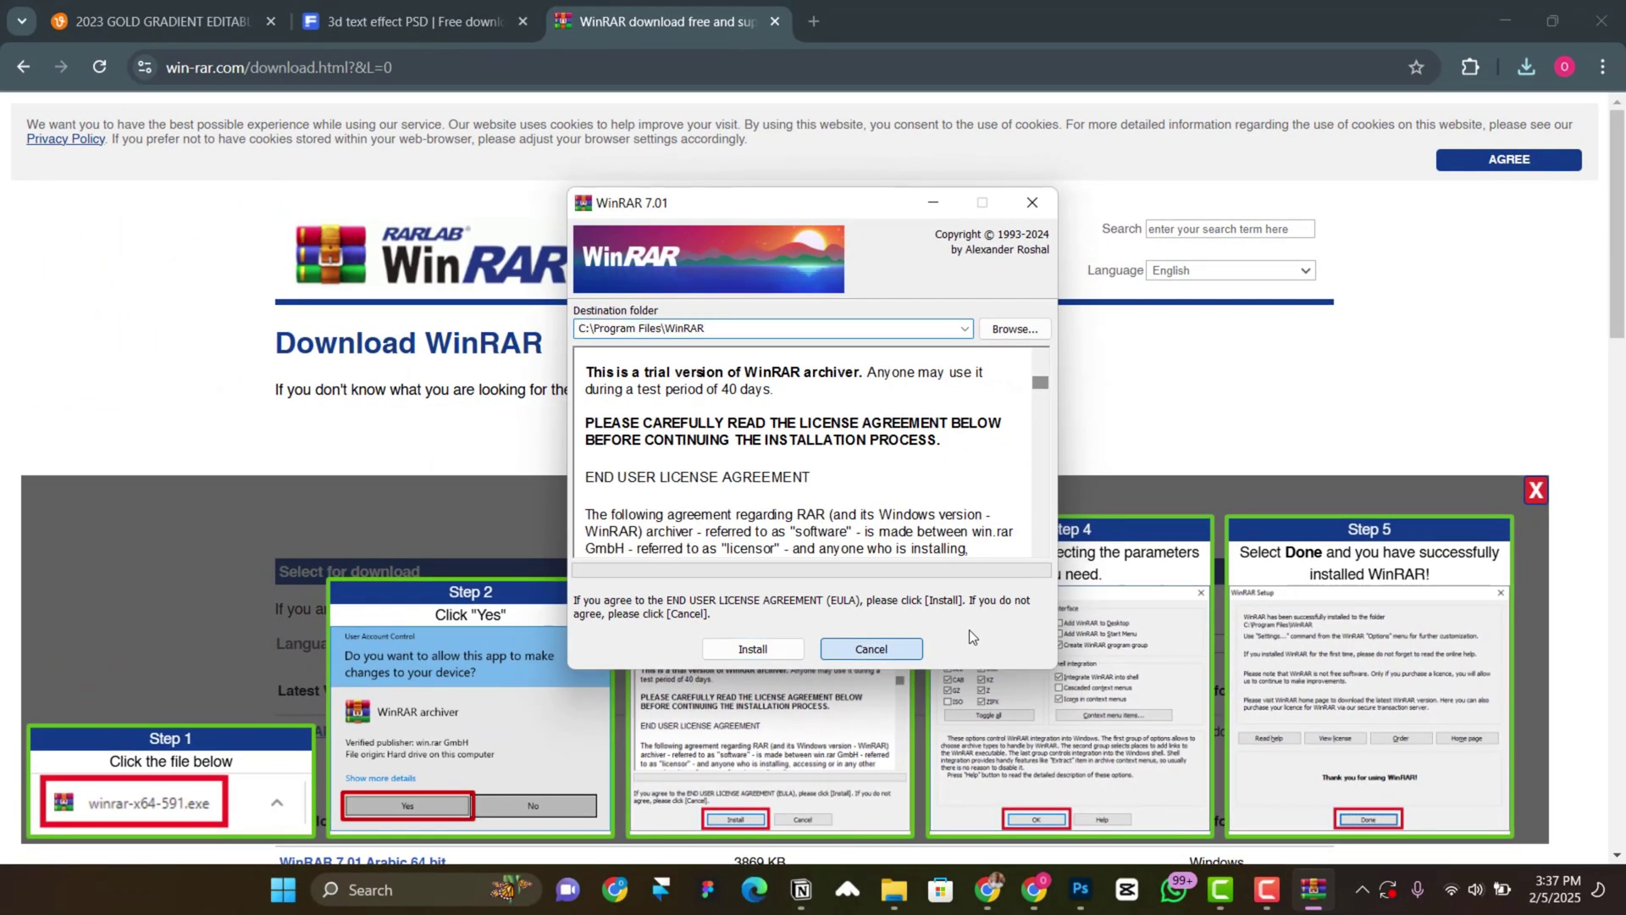
pyautogui.click(872, 649)
pyautogui.click(893, 890)
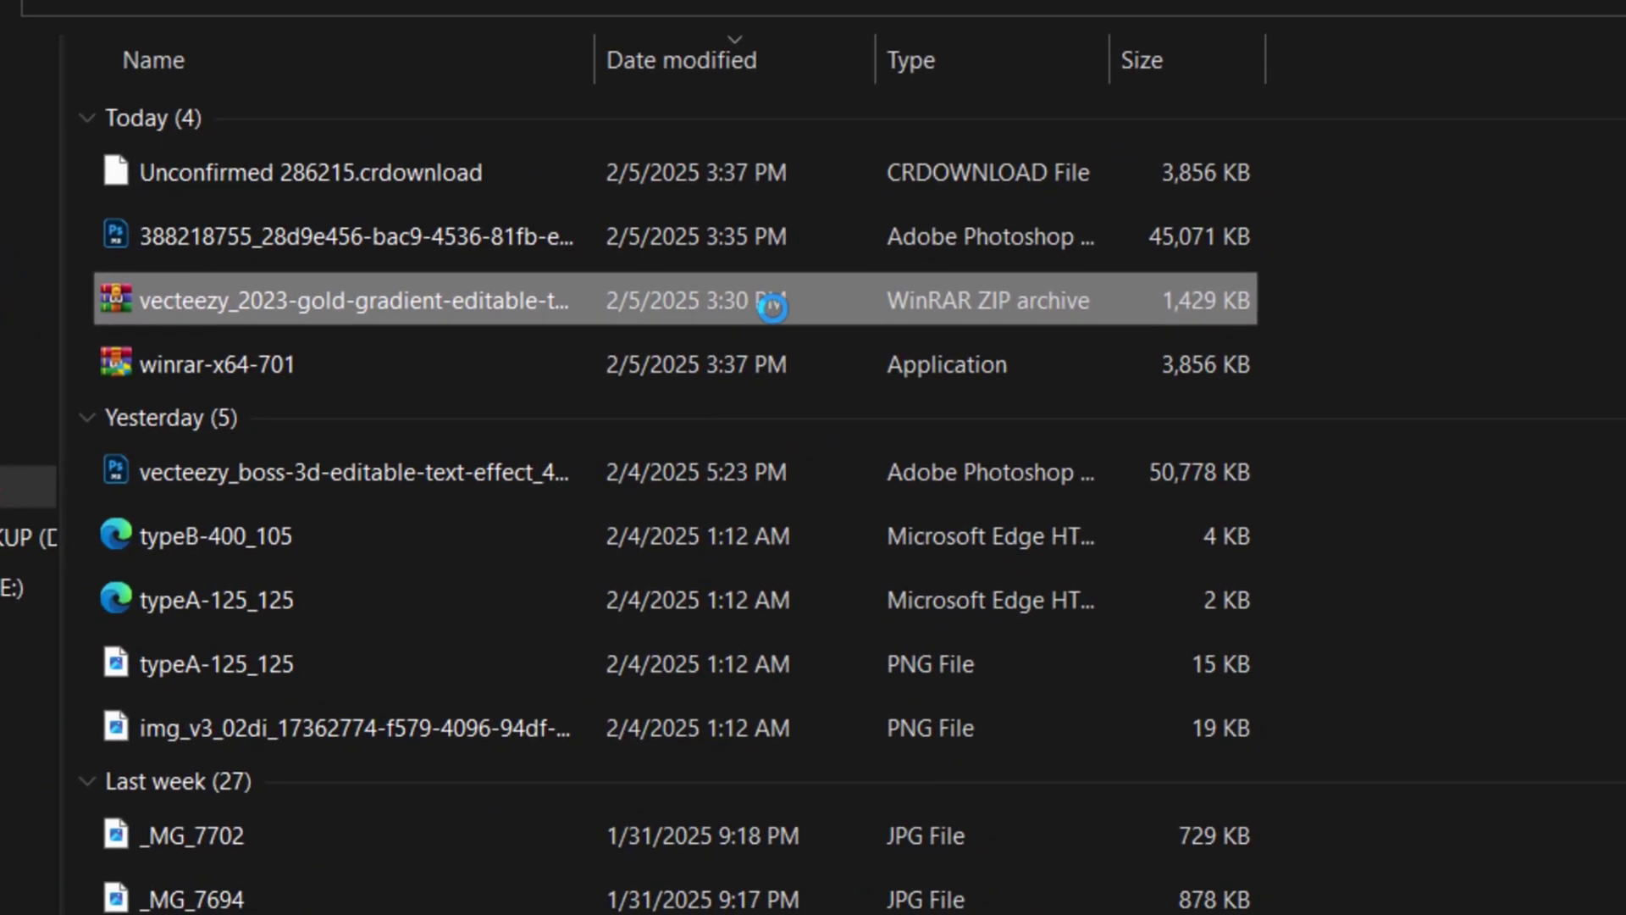
# - Extract the gold-gradient ZIP to its own vecteezy_2023-gold folder with WinRAR and open it
pyautogui.rightClick(790, 298)
pyautogui.moveTo(828, 791)
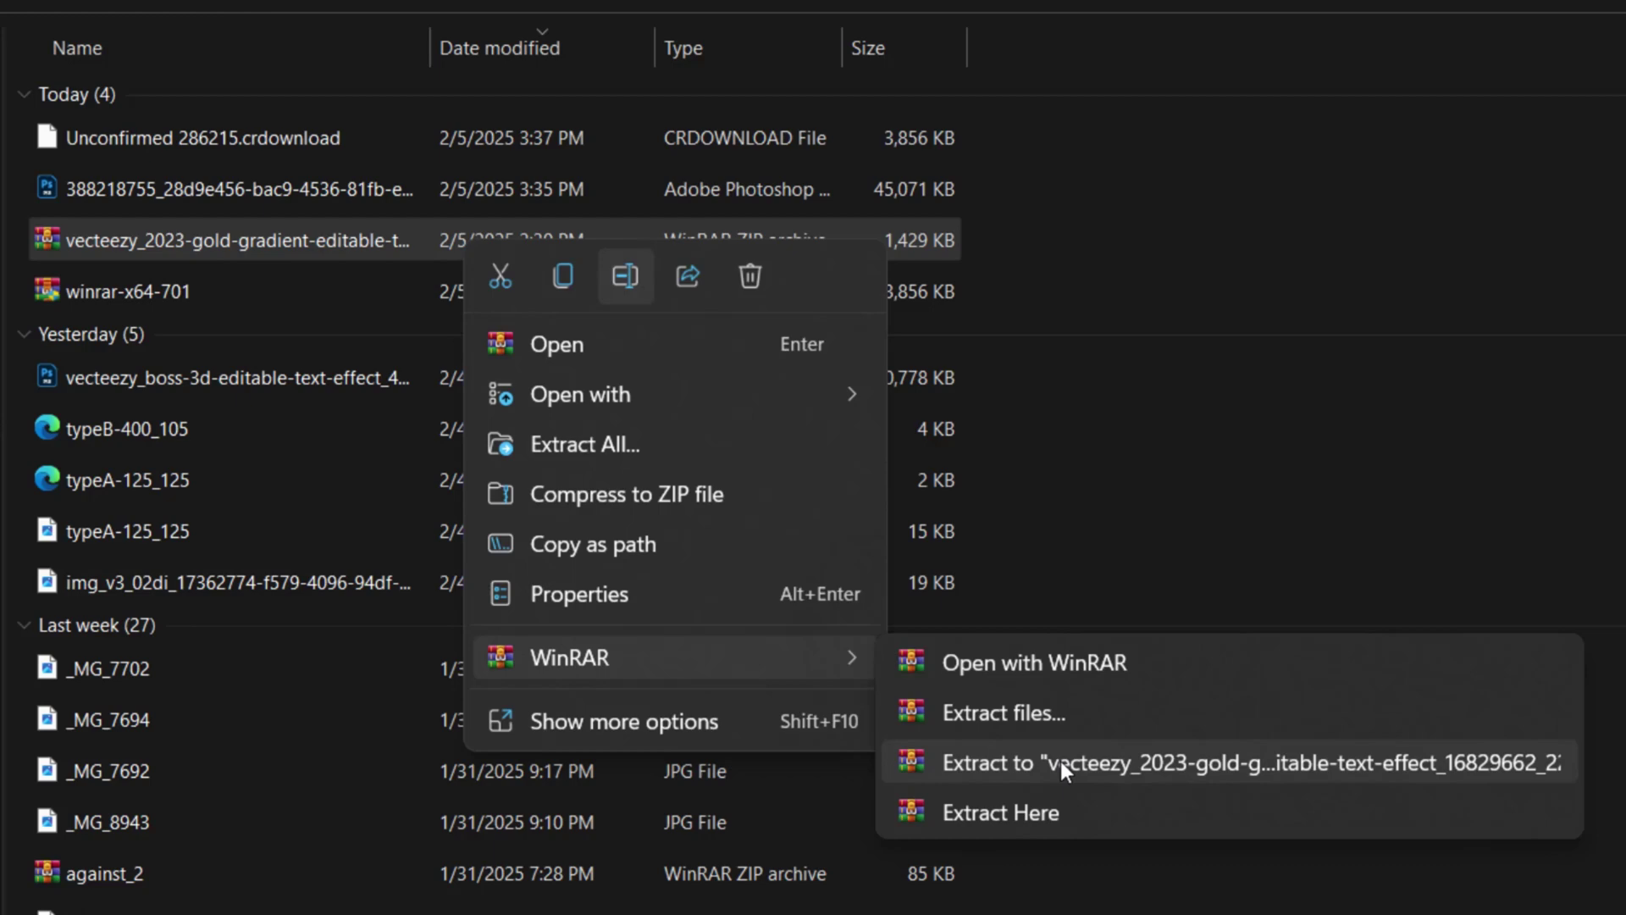
pyautogui.click(1101, 762)
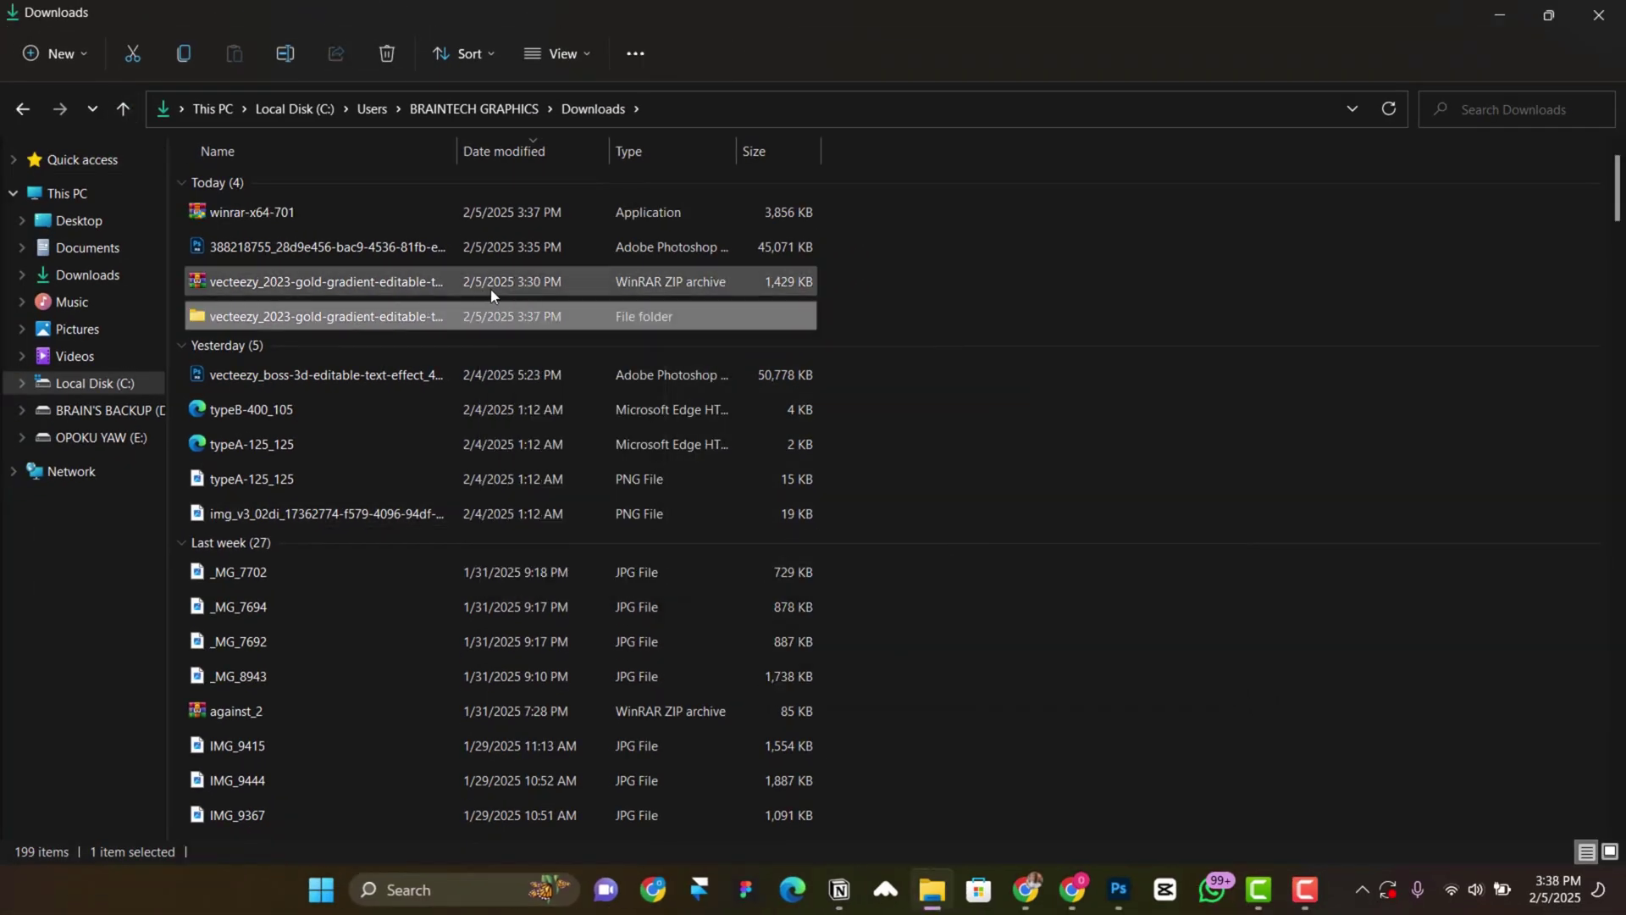
pyautogui.doubleClick(367, 314)
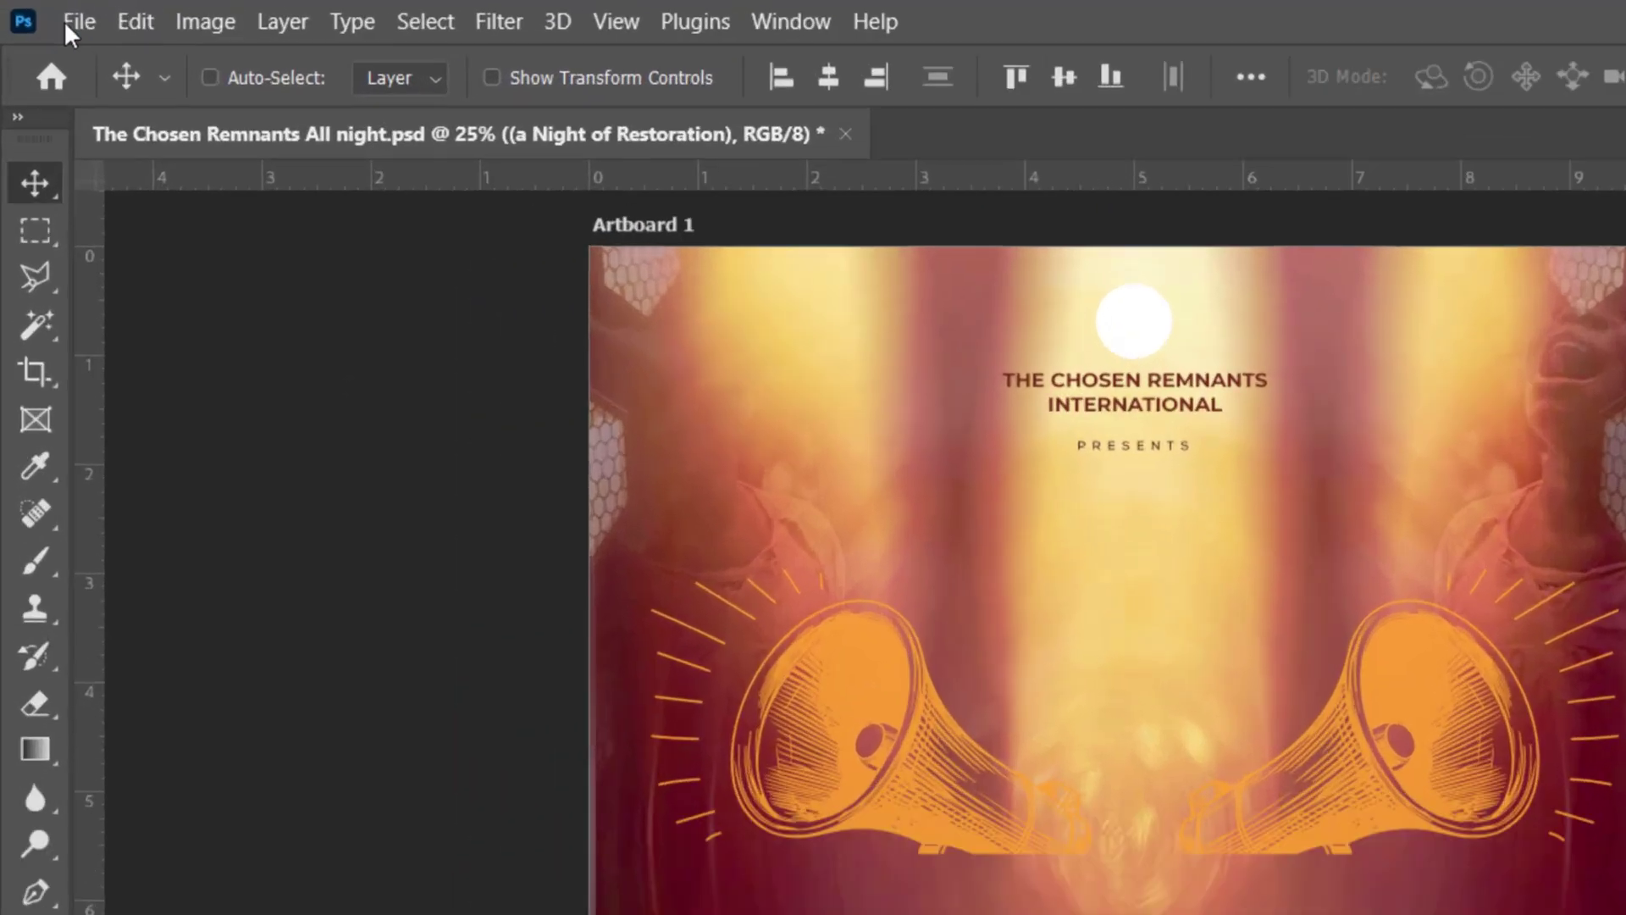
# - Open the PSD named 5 from the 3D FONTS folder through File > Open
pyautogui.click(44, 13)
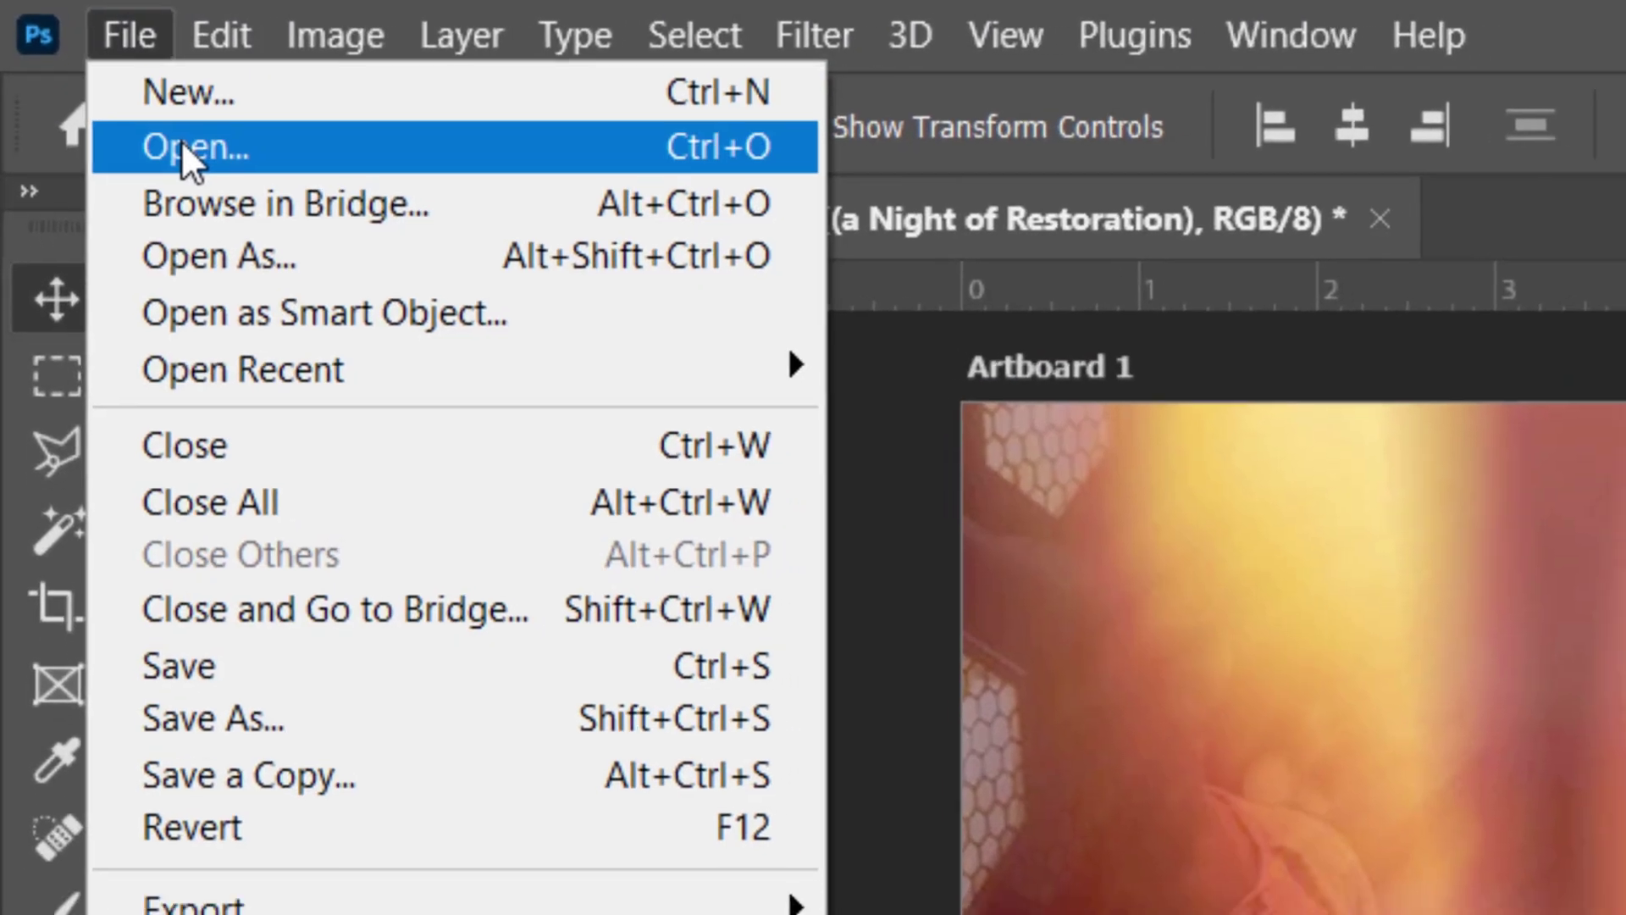
pyautogui.click(181, 142)
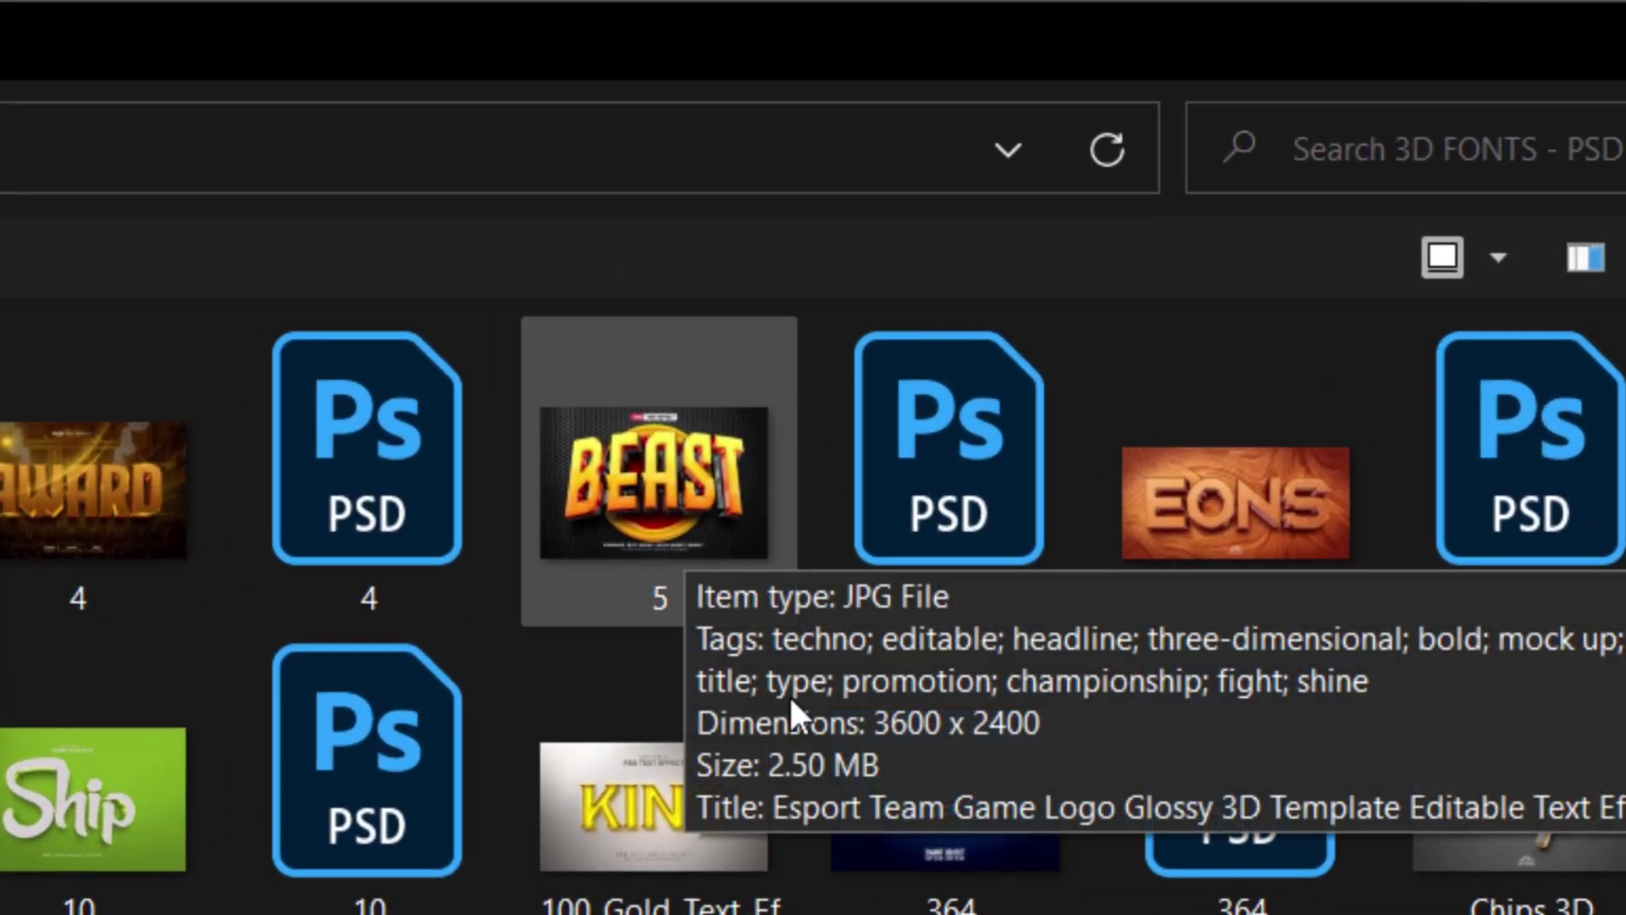
pyautogui.moveTo(962, 487)
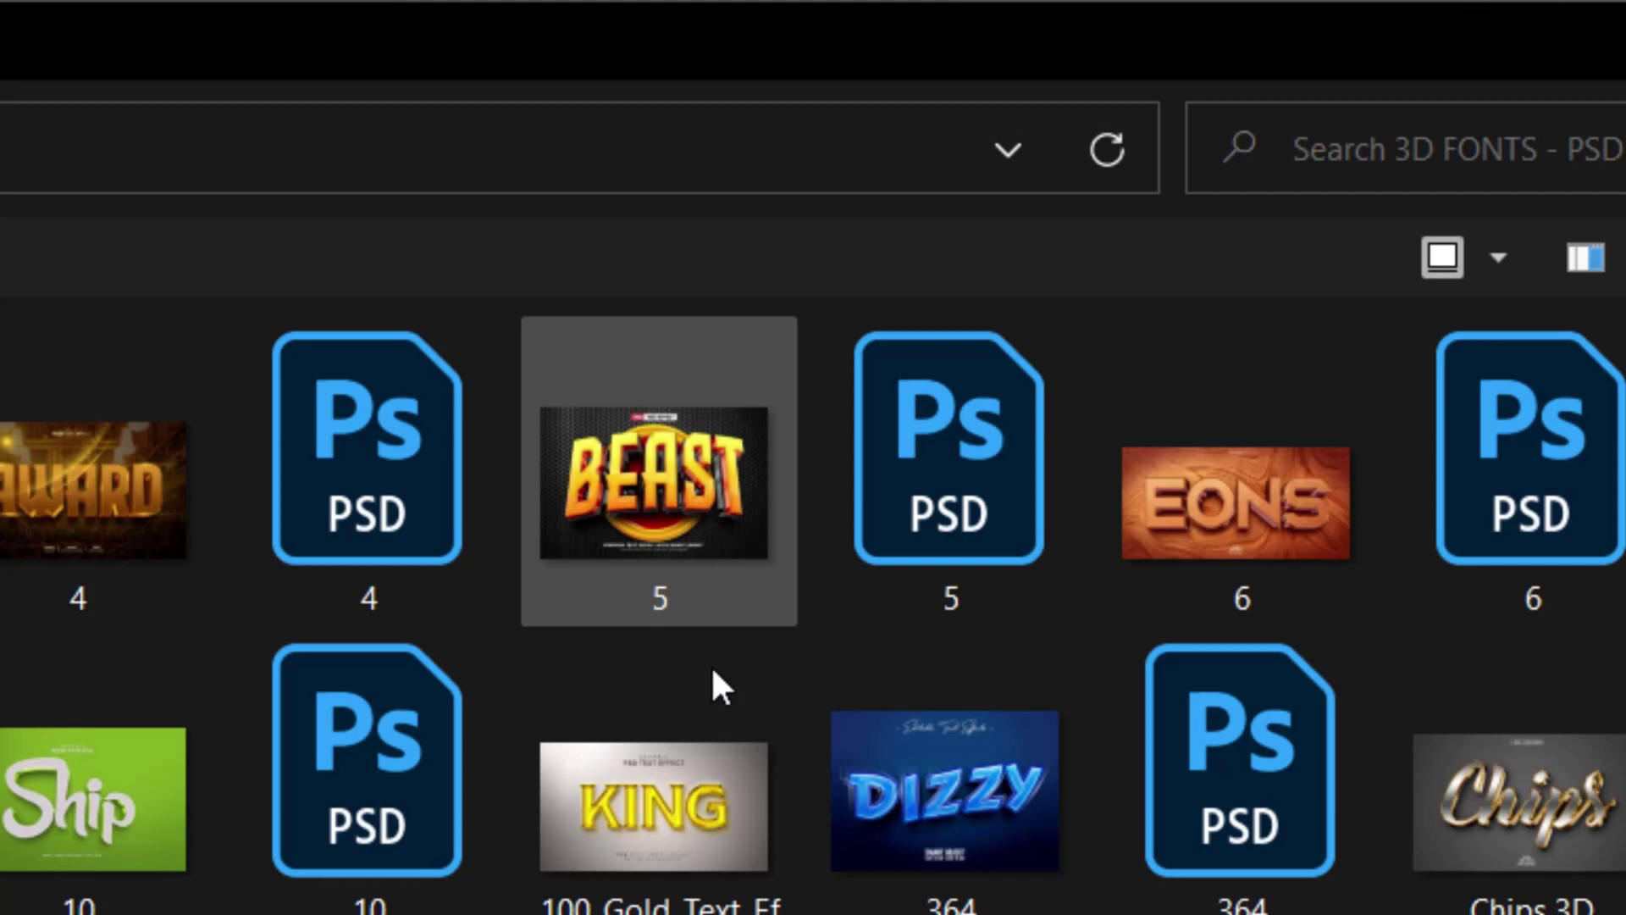
pyautogui.moveTo(566, 496)
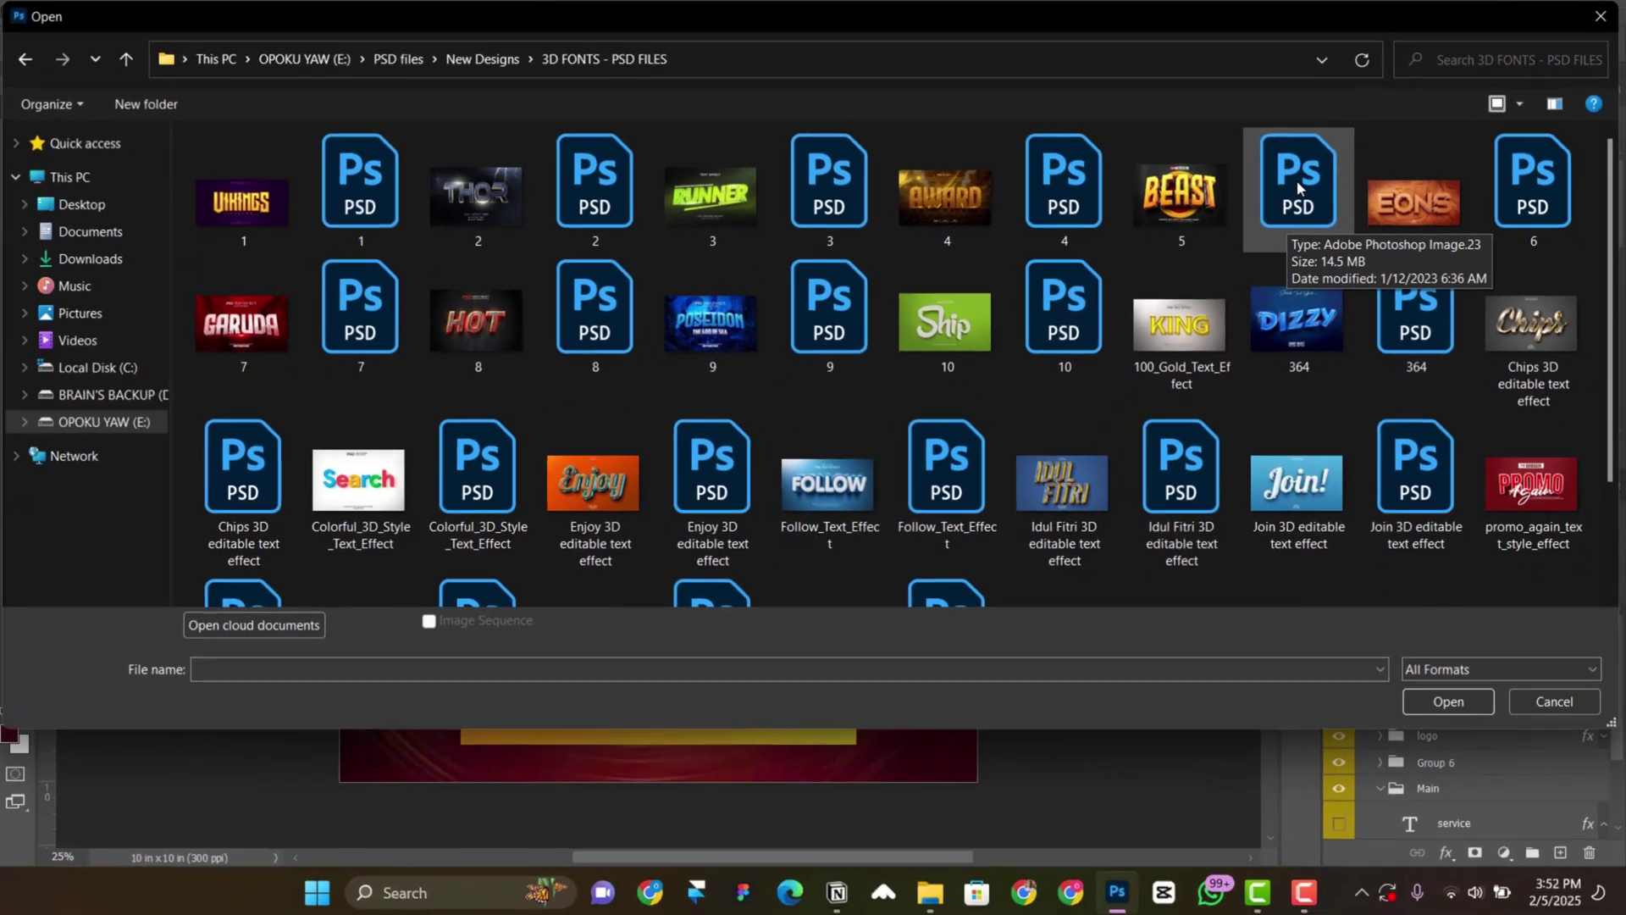
pyautogui.click(949, 466)
pyautogui.doubleClick(1298, 180)
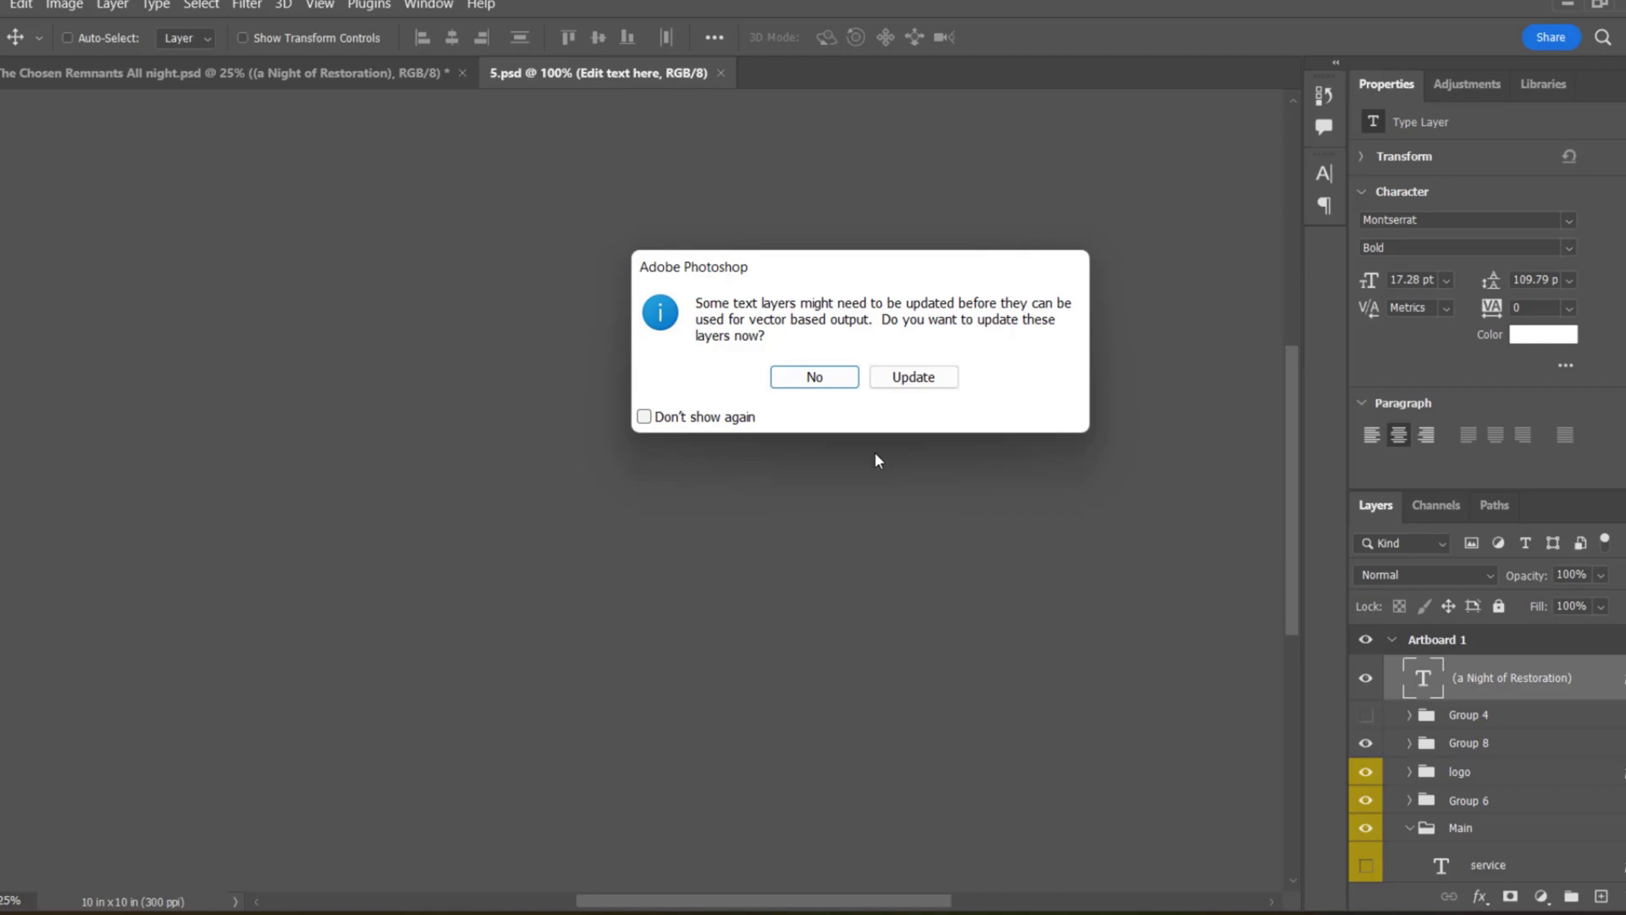
# - Dismiss the text-layer update prompt and open the 'Edit text here' smart object from the BEAST template
pyautogui.press('Return')
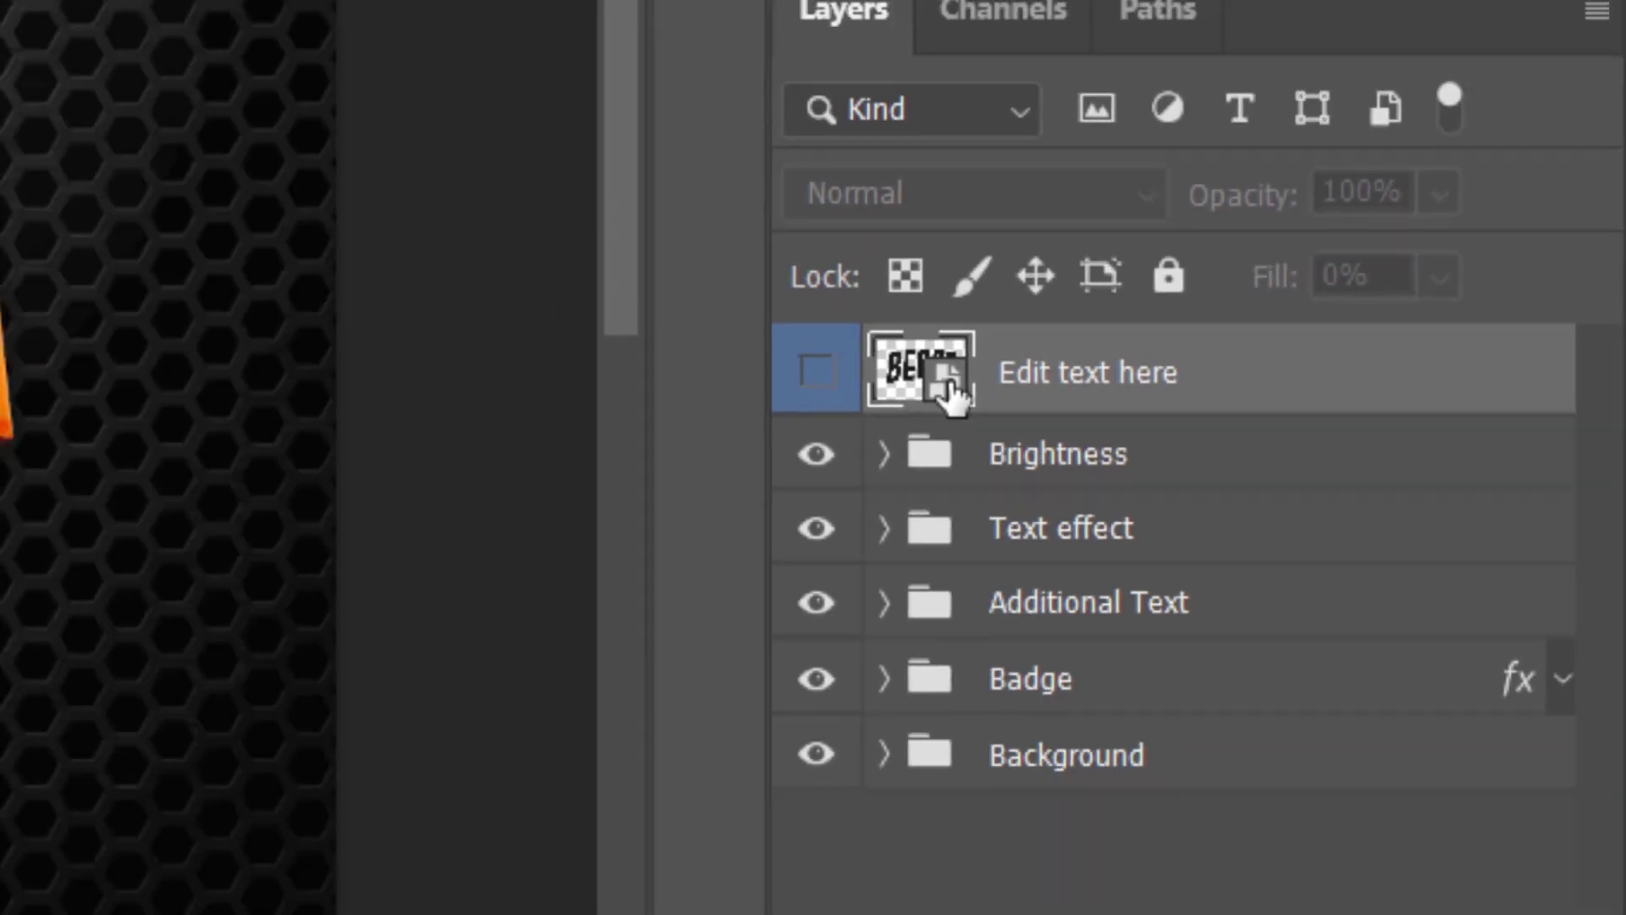
pyautogui.doubleClick(766, 289)
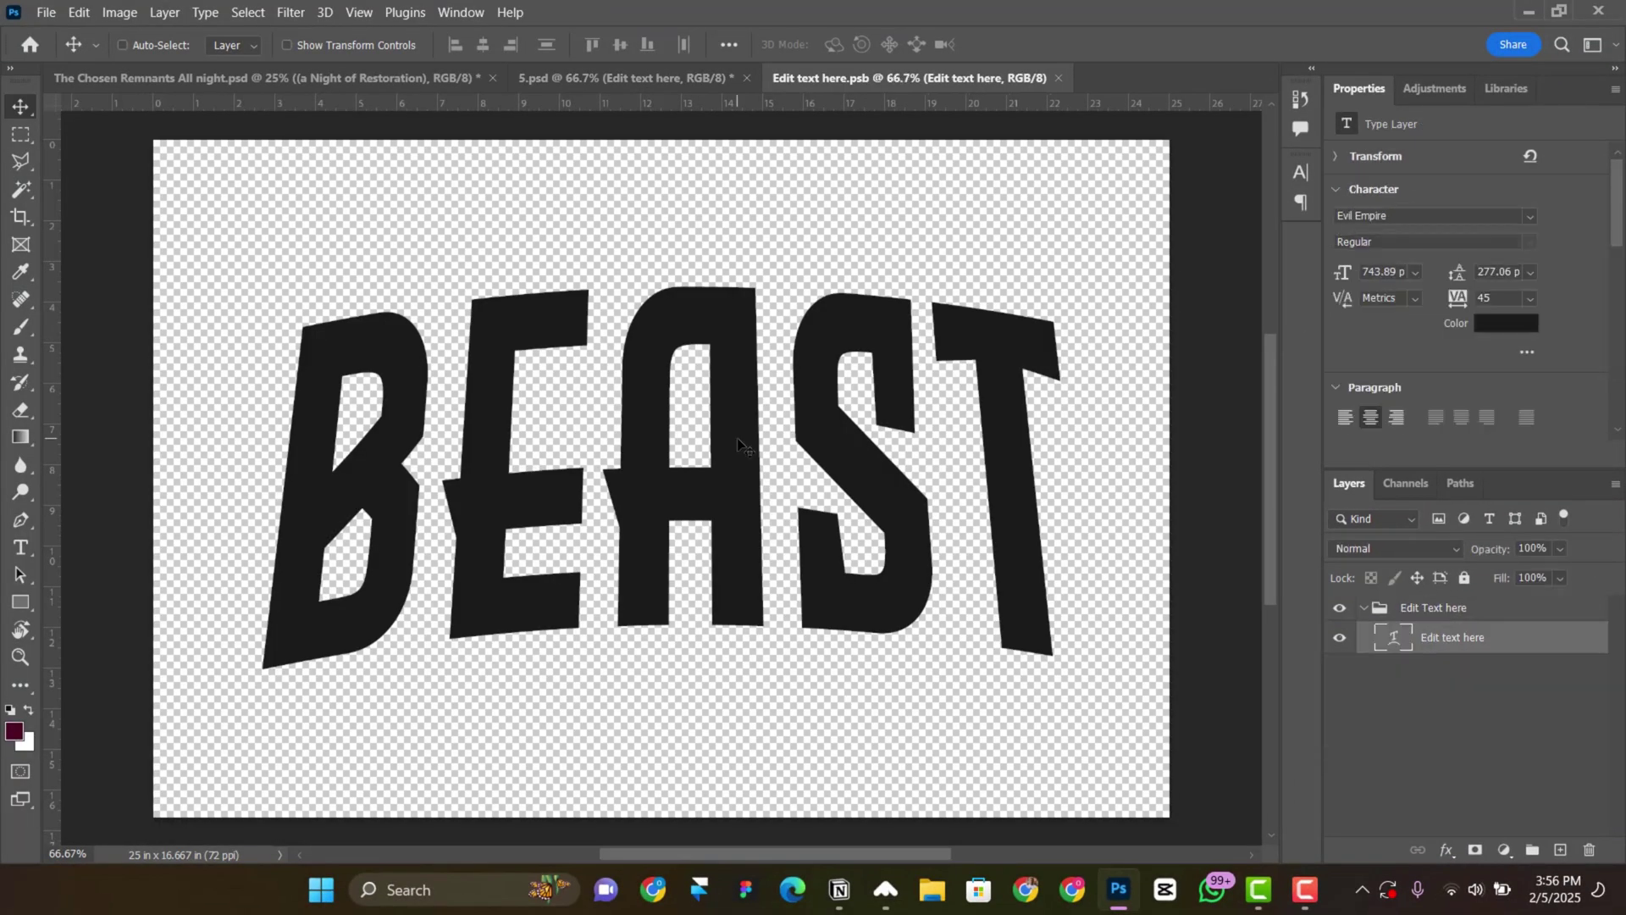
# - Replace the warped BEAST wording with 'ALL' and 'NIGHT' on two lines
pyautogui.doubleClick(742, 446)
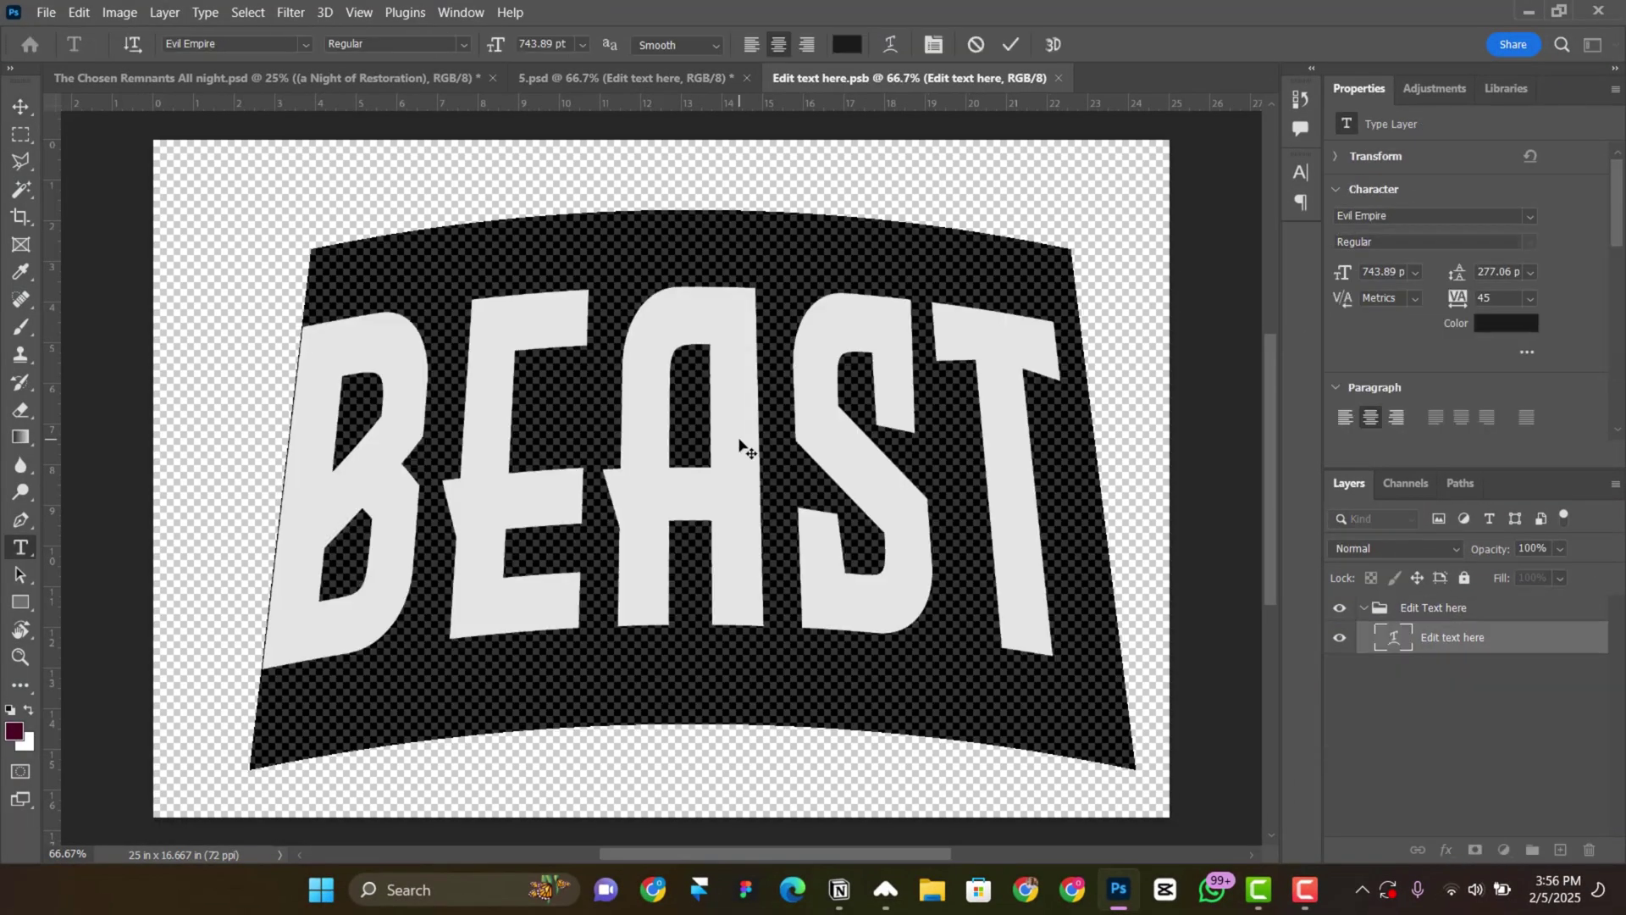
pyautogui.write('ALL')
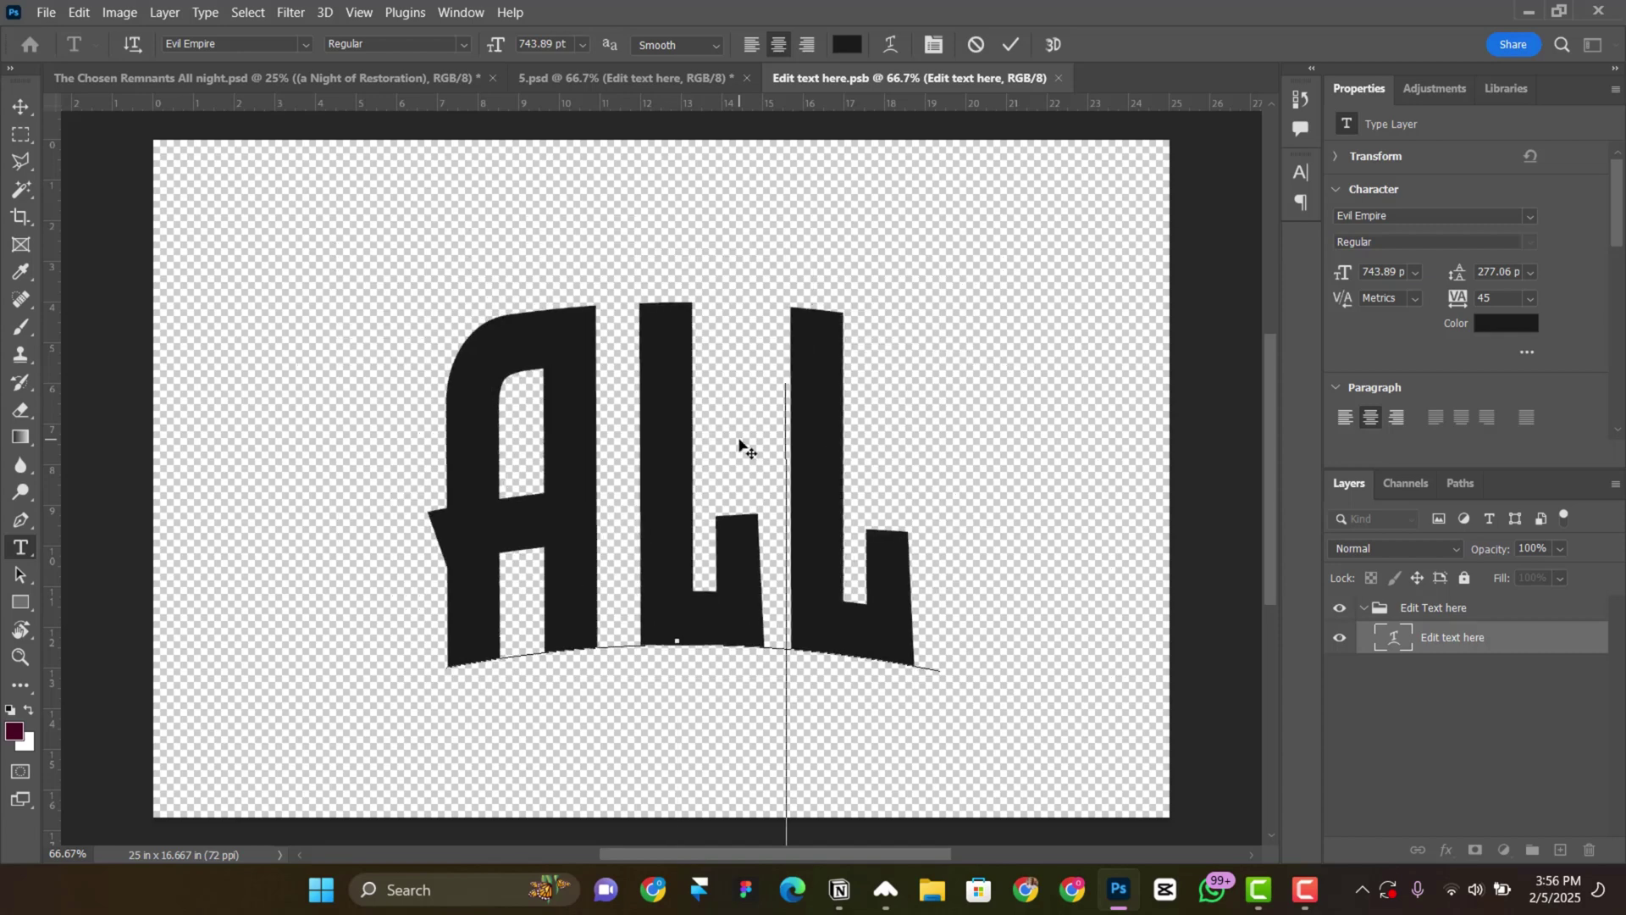
pyautogui.press('Return')
pyautogui.write('NIGHT')
pyautogui.hotkey('ctrl', 'Return')
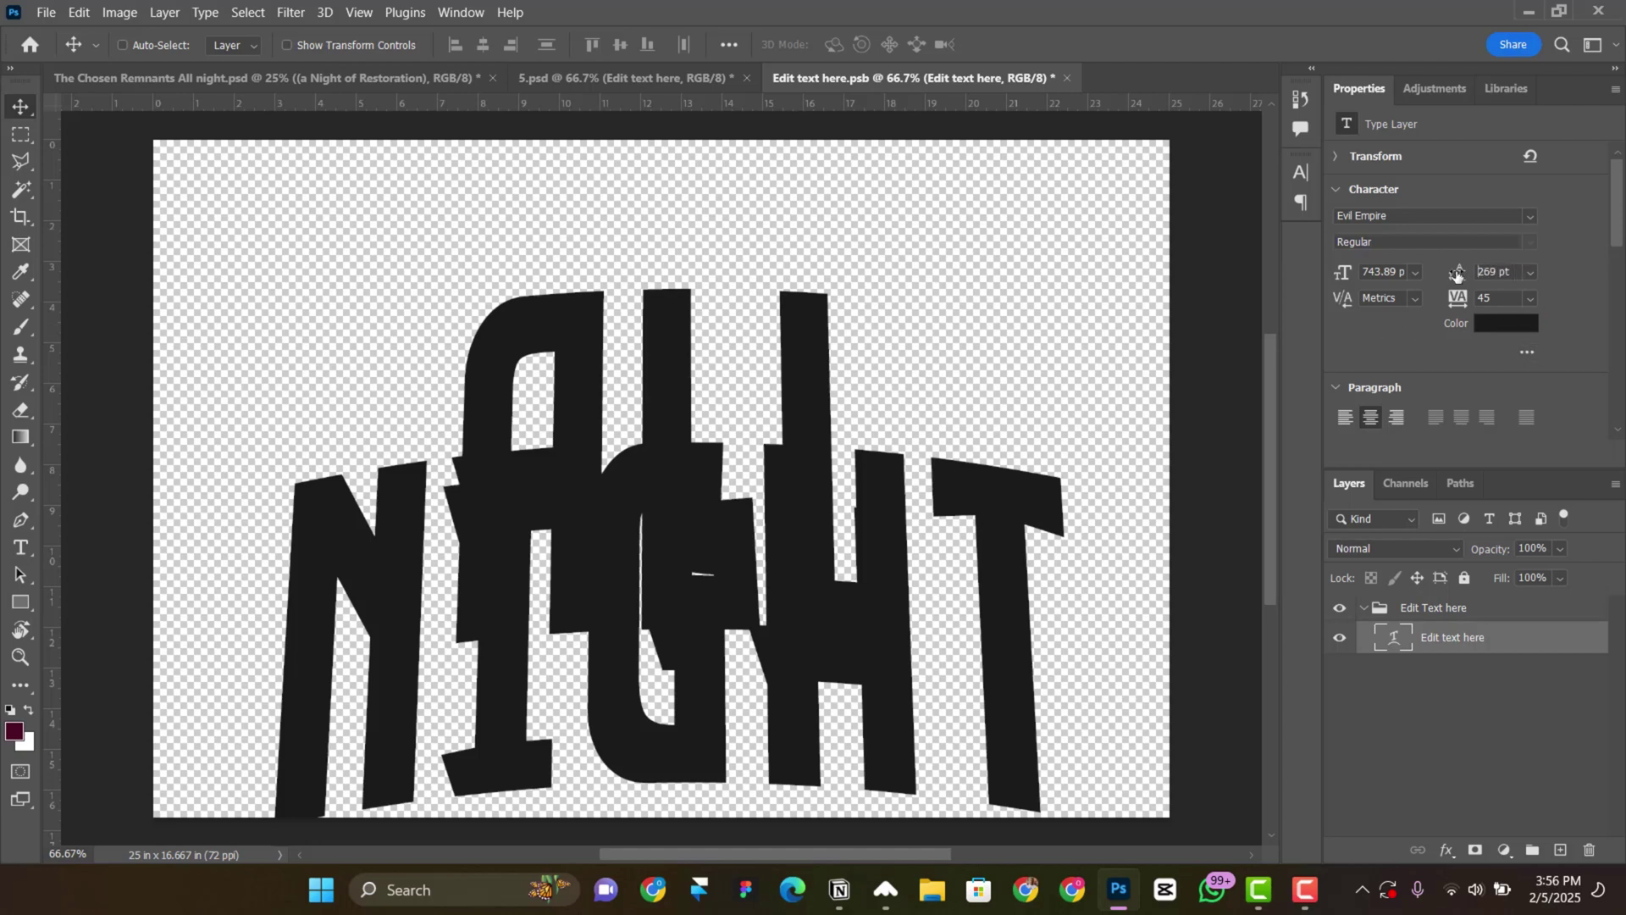
# - Tighten the line spacing and shrink the ALL NIGHT text, then save it back into the 3D effect
pyautogui.moveTo(1457, 274); pyautogui.dragTo(1460, 271)
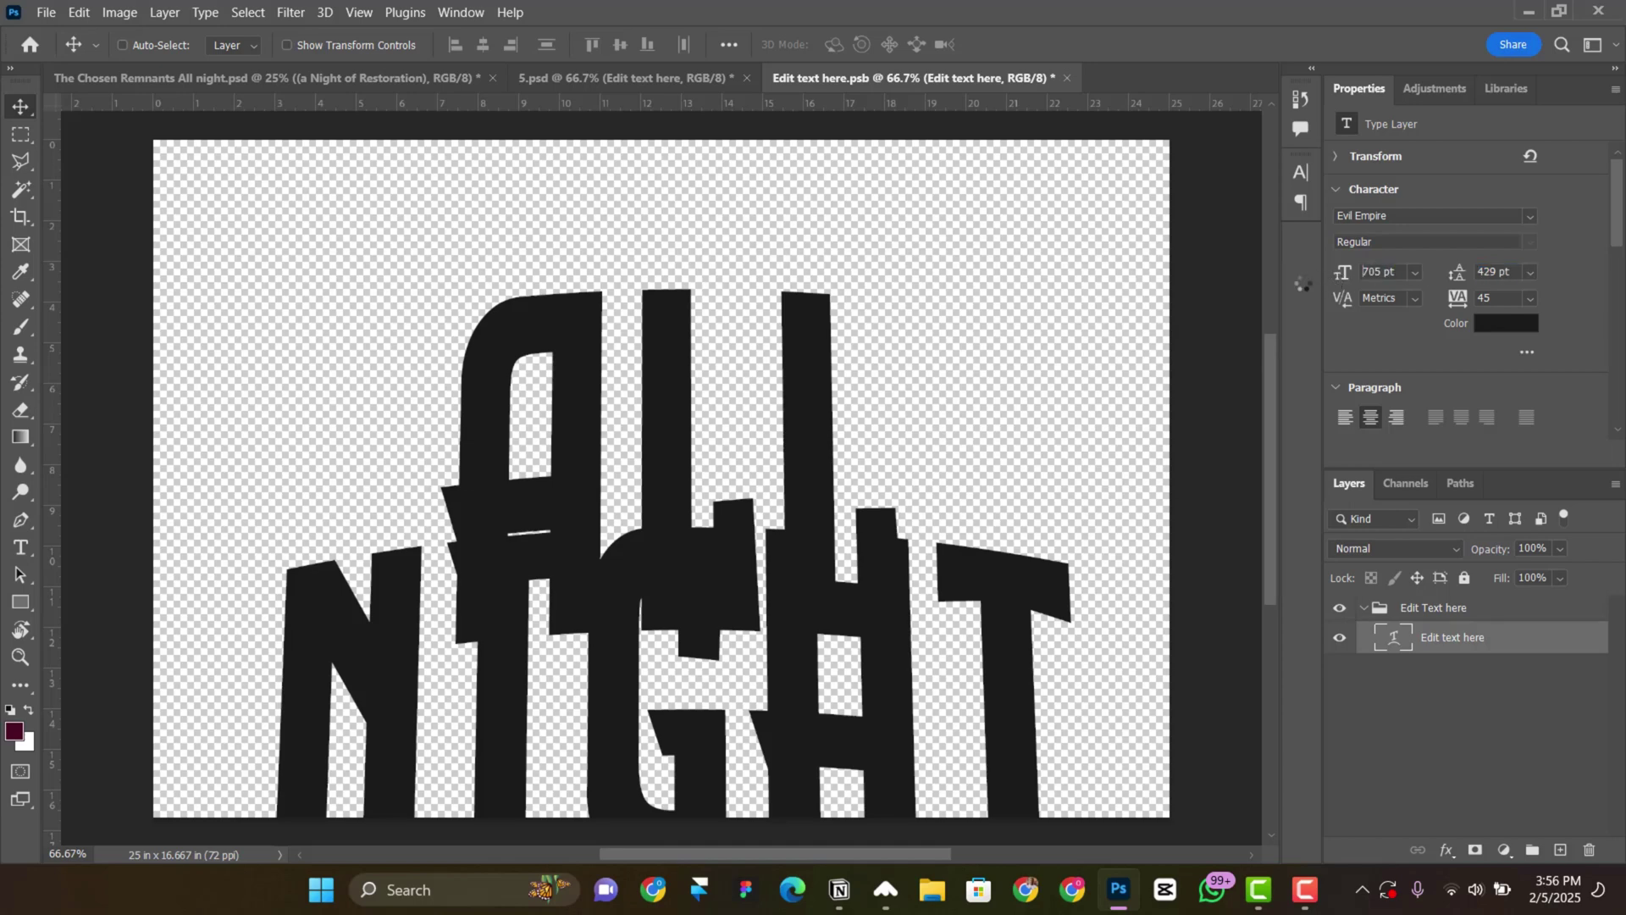
pyautogui.moveTo(1194, 289); pyautogui.dragTo(821, 404)
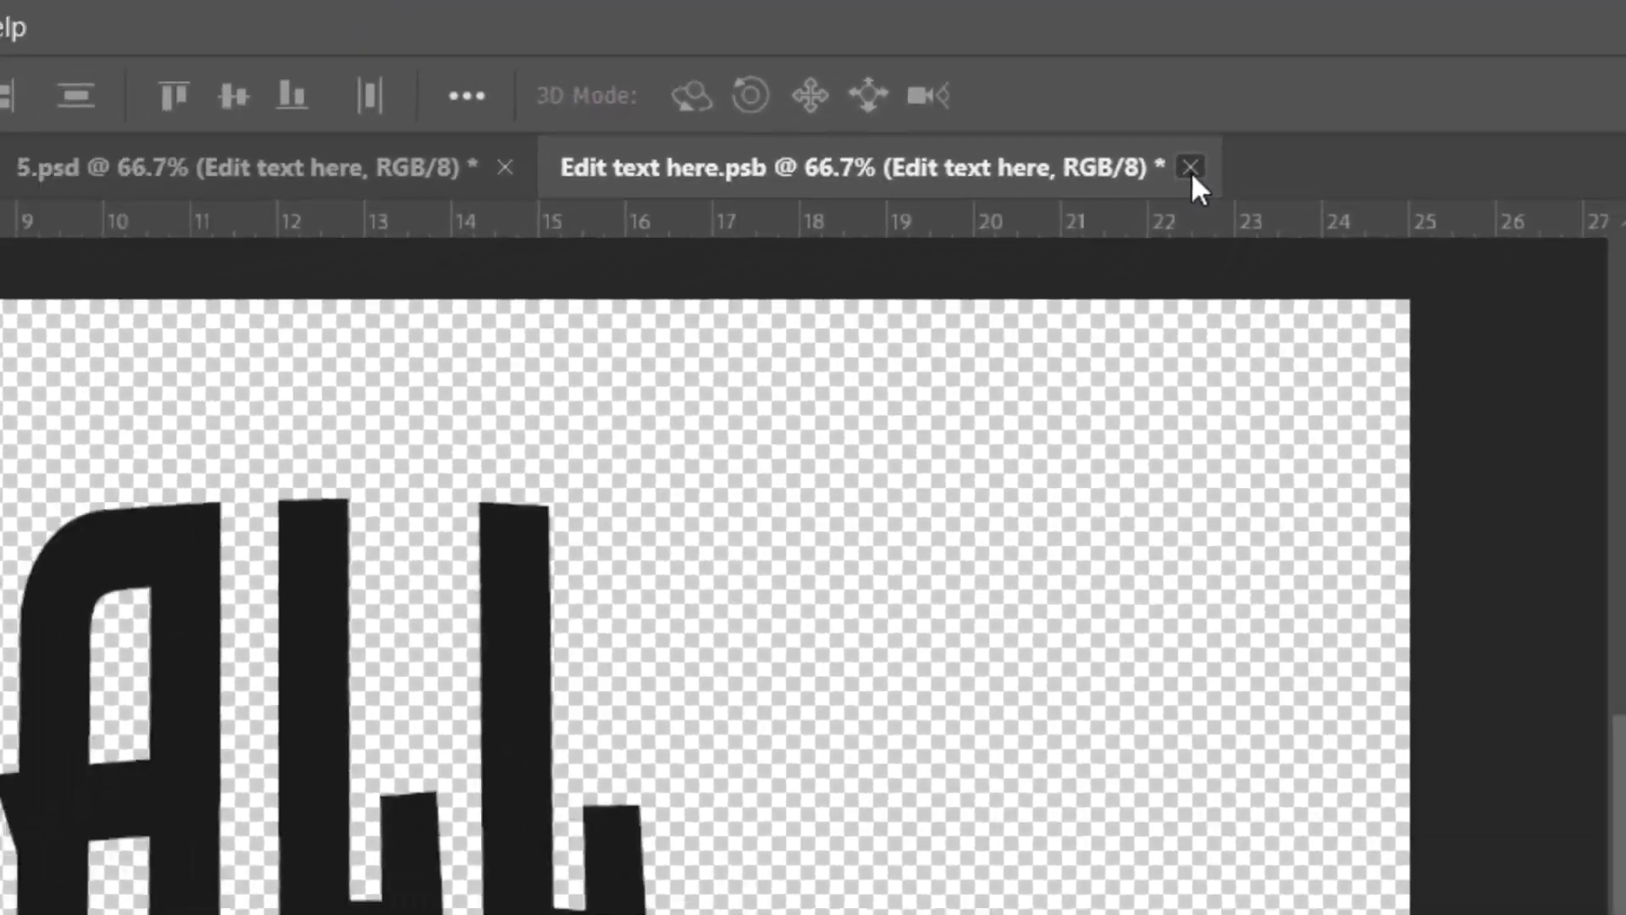
pyautogui.click(1067, 78)
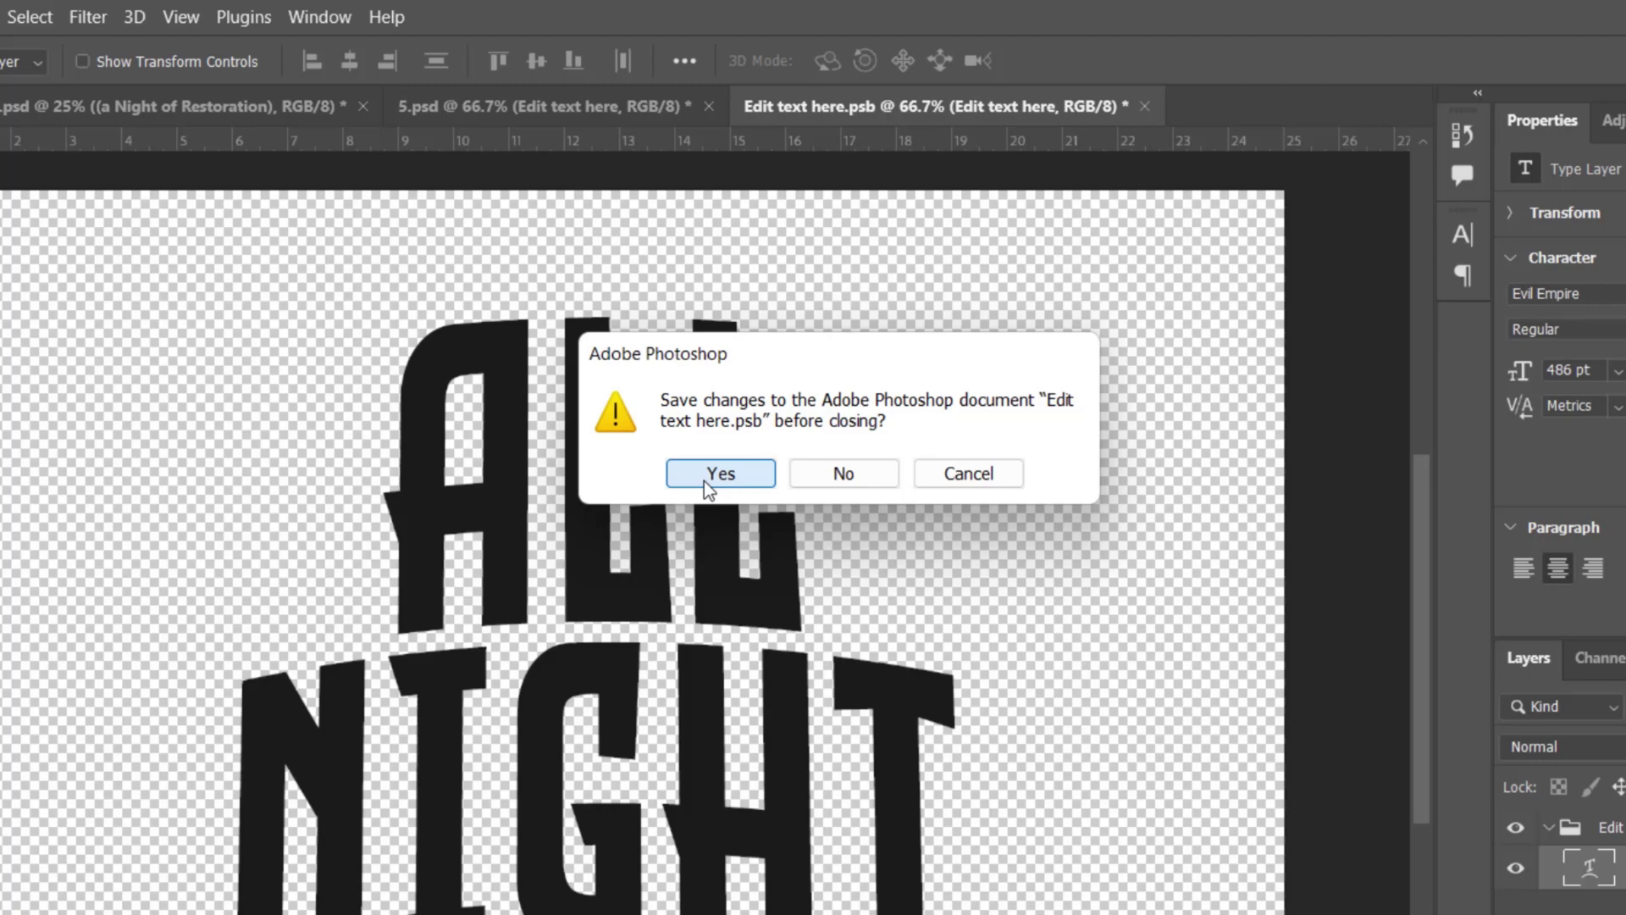
pyautogui.click(677, 603)
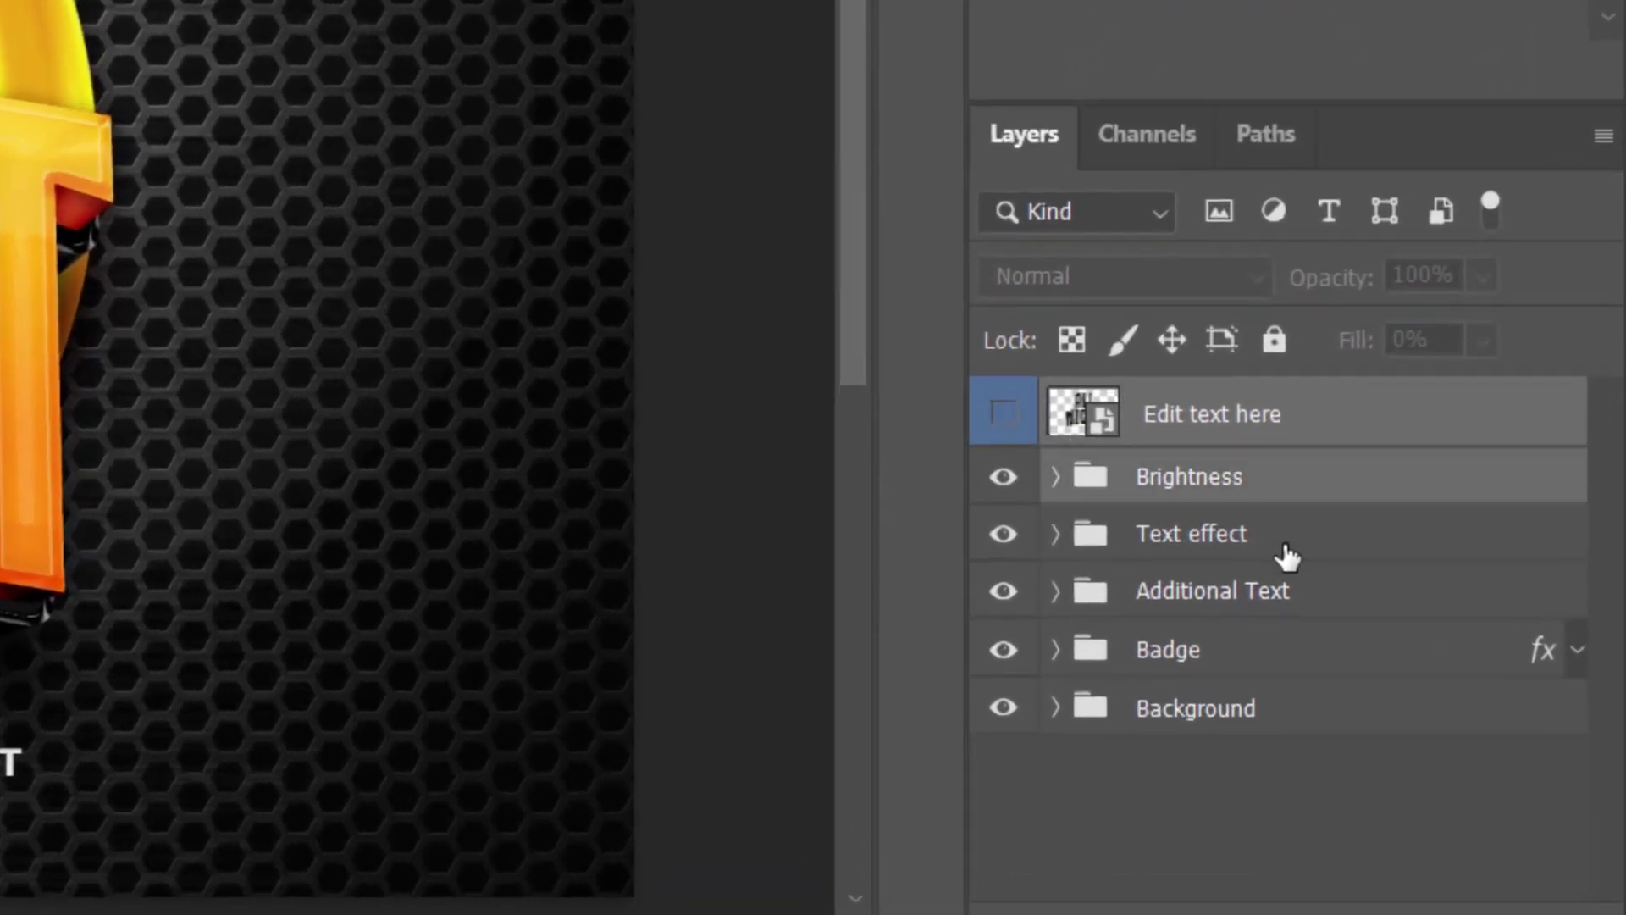
# - Group Brightness, Text effect and Badge into Group 4, hide Additional Text and Background, and drag it toward the flyer
pyautogui.keyDown('shift'); pyautogui.click(1283, 546); pyautogui.keyUp('shift')
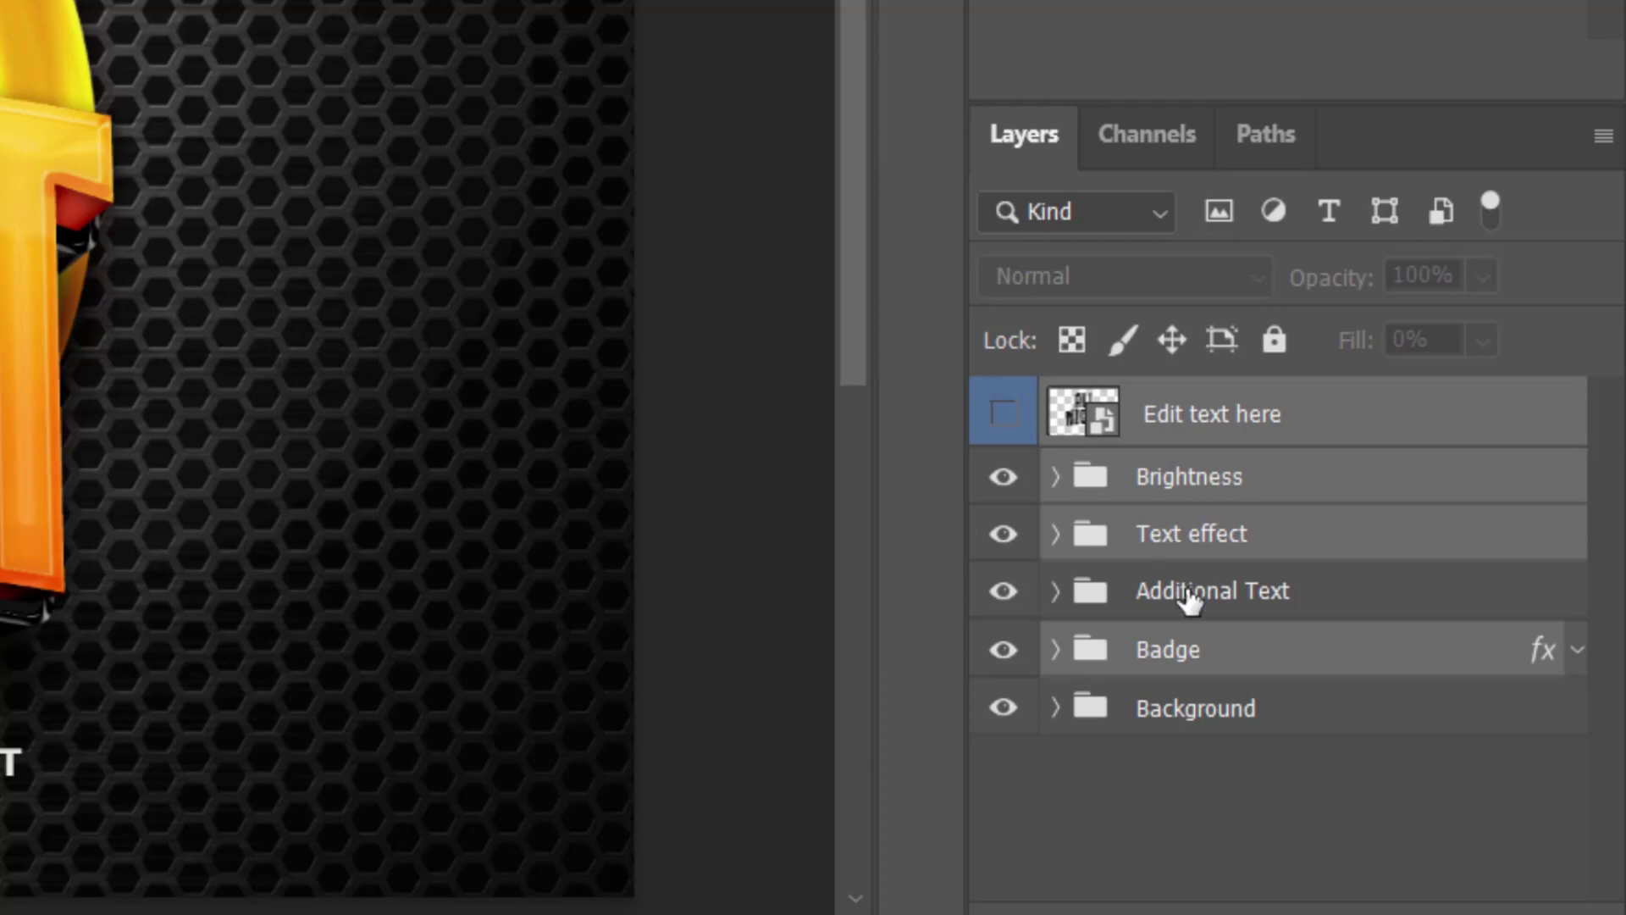
pyautogui.hotkey('ctrl', 'g')
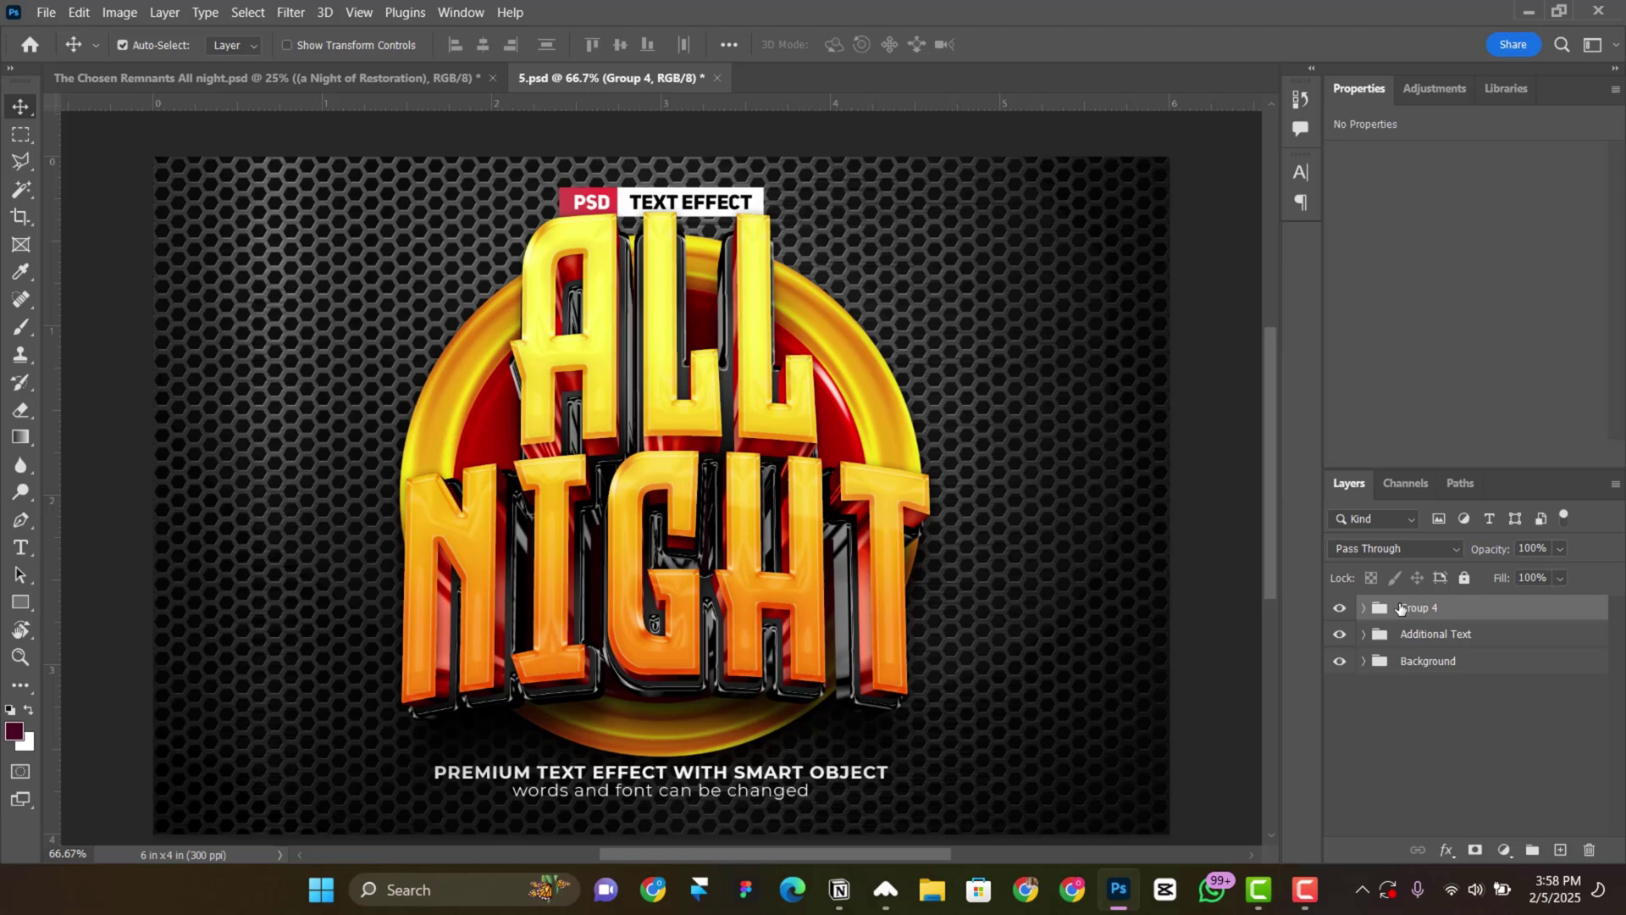
pyautogui.click(1342, 609)
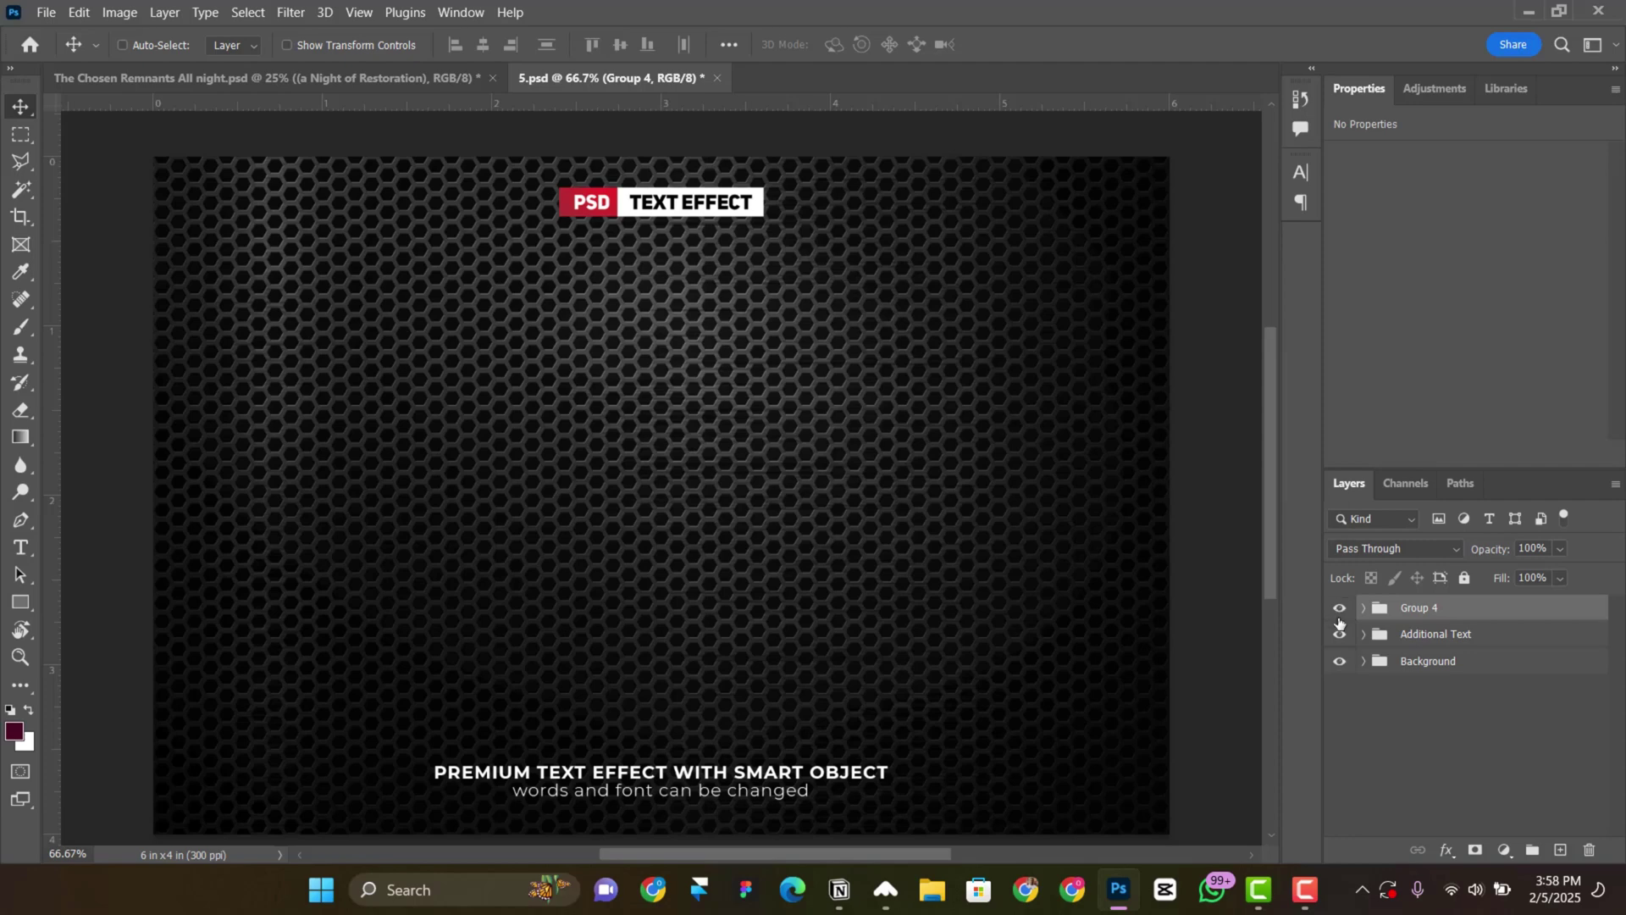
pyautogui.click(1342, 668)
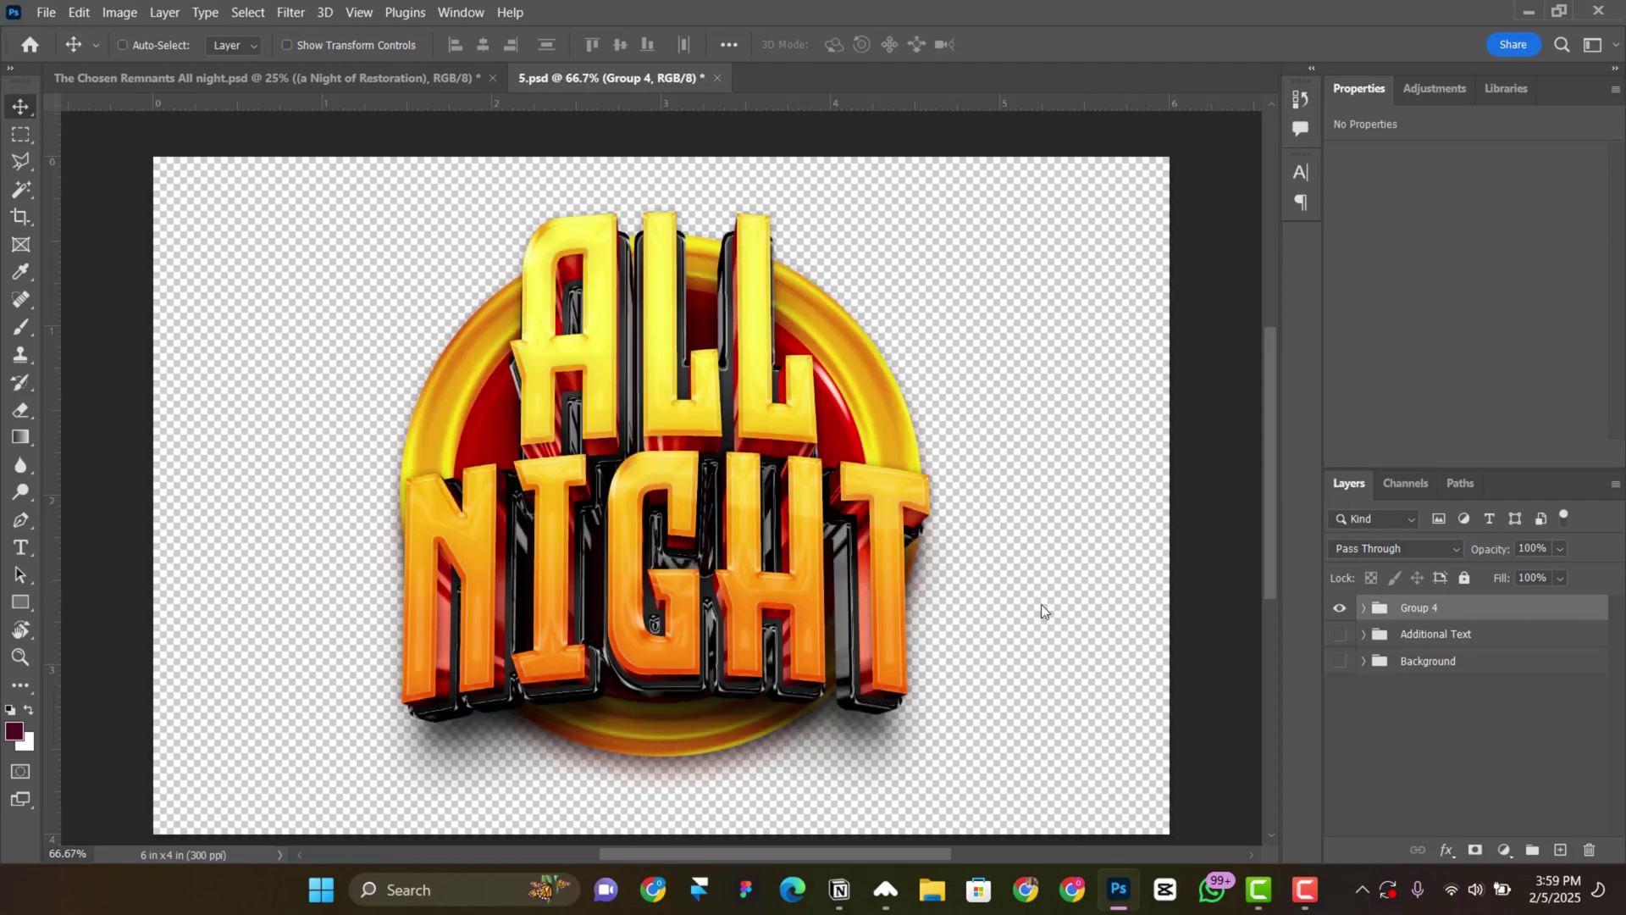
pyautogui.moveTo(814, 556); pyautogui.dragTo(580, 285)
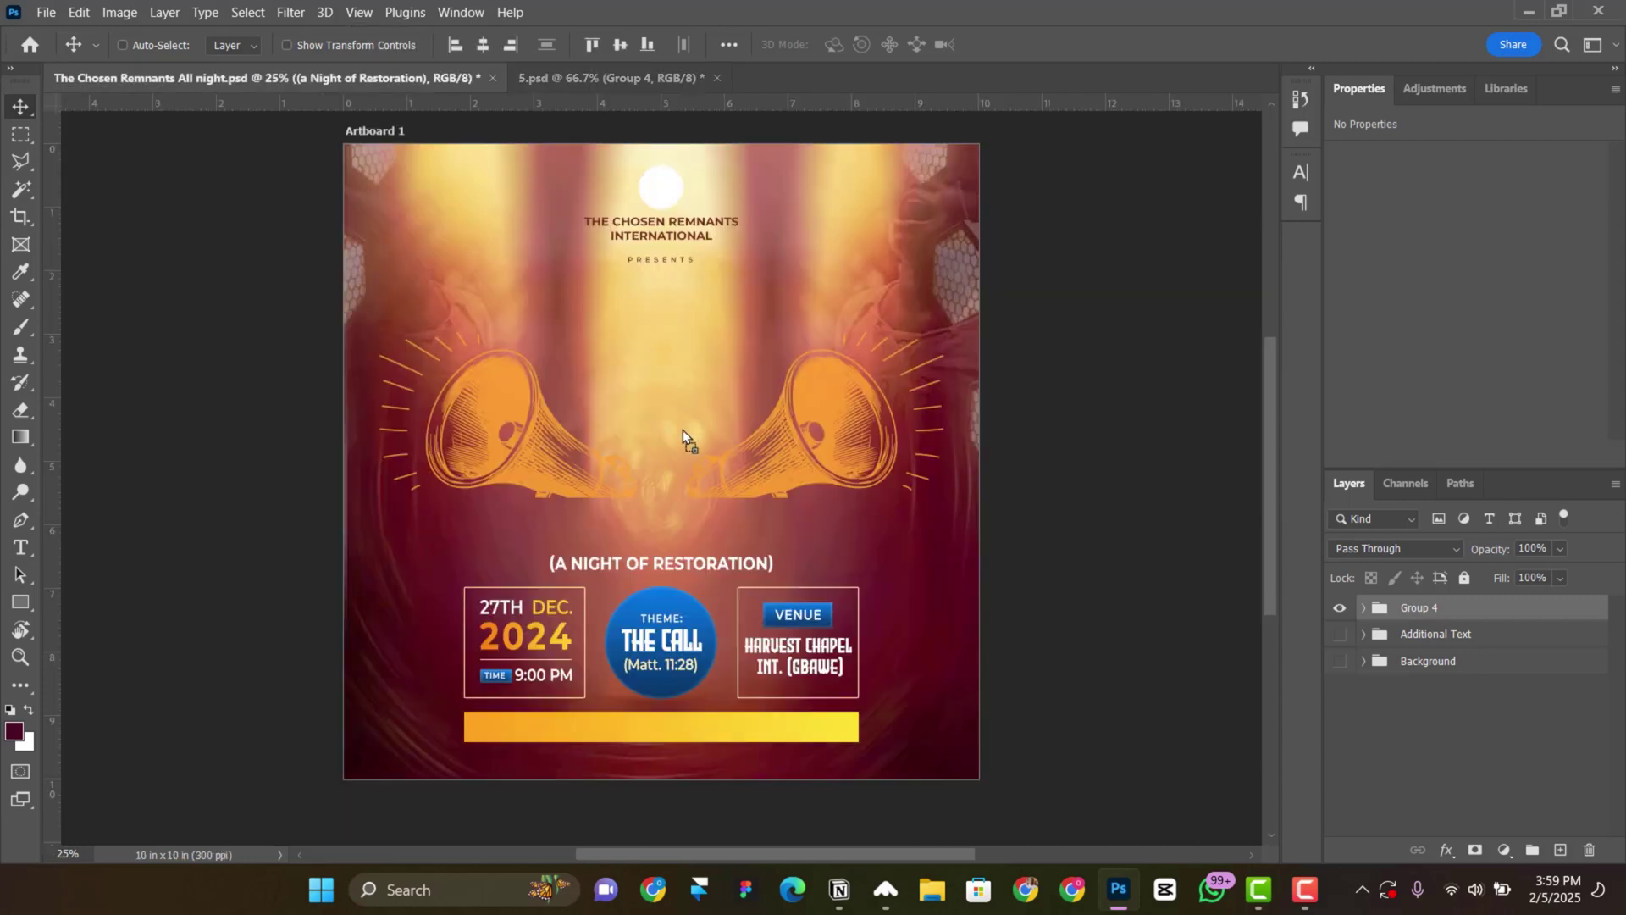
# - Drop the All Night artwork into the flyer and enlarge it to about 136%
pyautogui.moveTo(684, 449); pyautogui.dragTo(666, 467)
pyautogui.hotkey('ctrl', 't')
pyautogui.moveTo(778, 531); pyautogui.dragTo(818, 573)
pyautogui.press('Return')
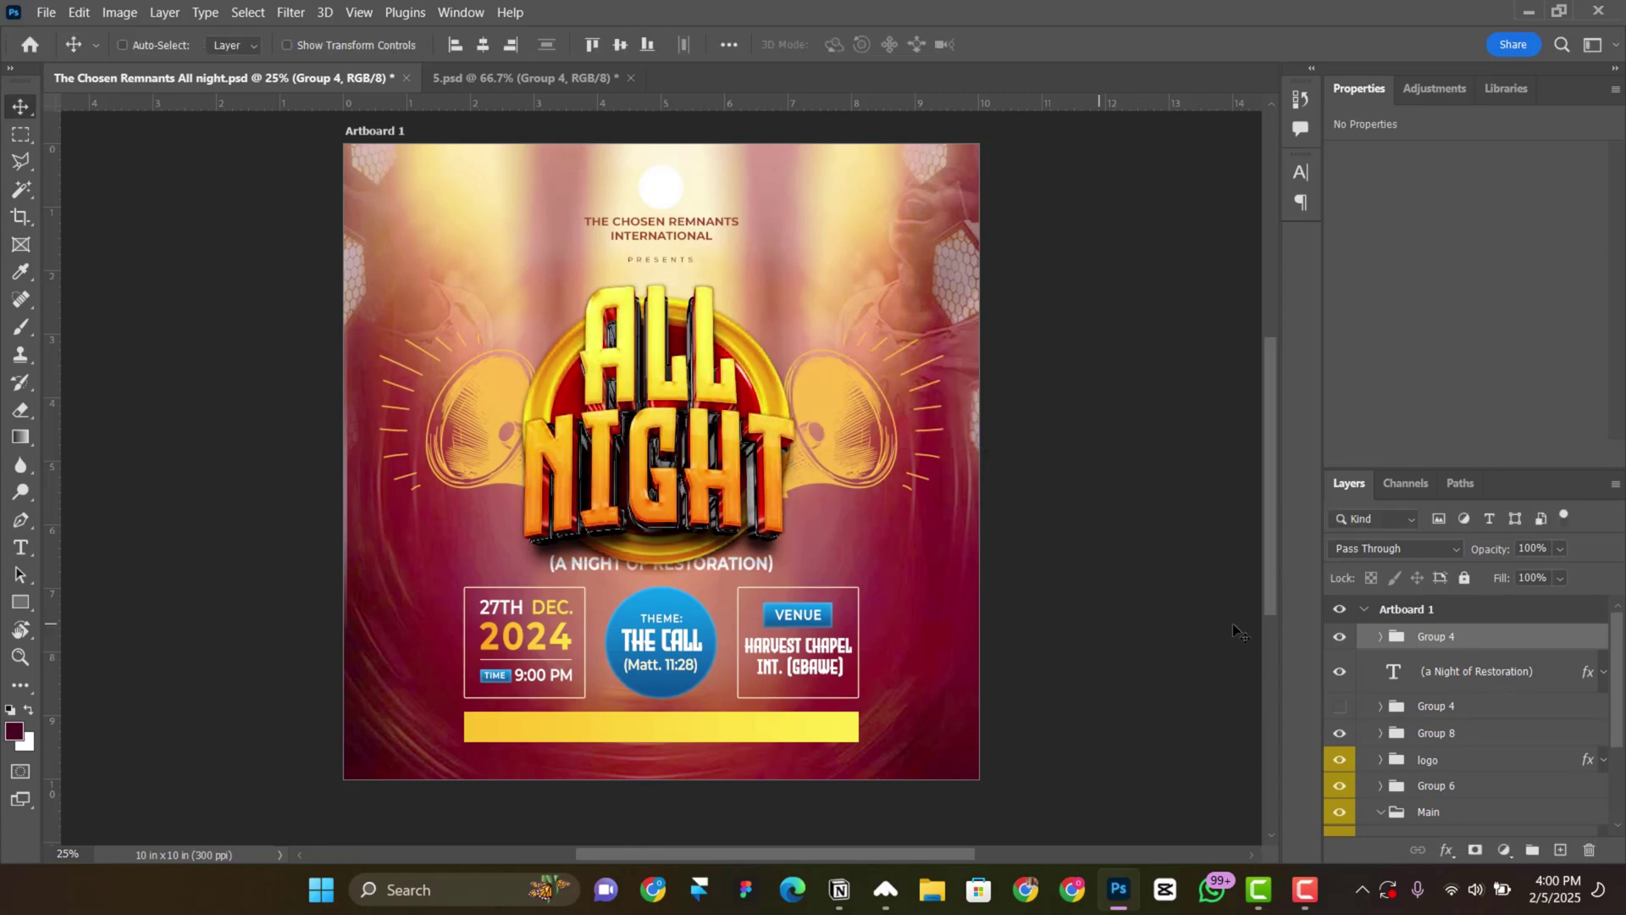
# - Move the 'a Night of Restoration' subtitle layer above Group 4 and hide Group 4's Brightness group
pyautogui.click(1475, 673)
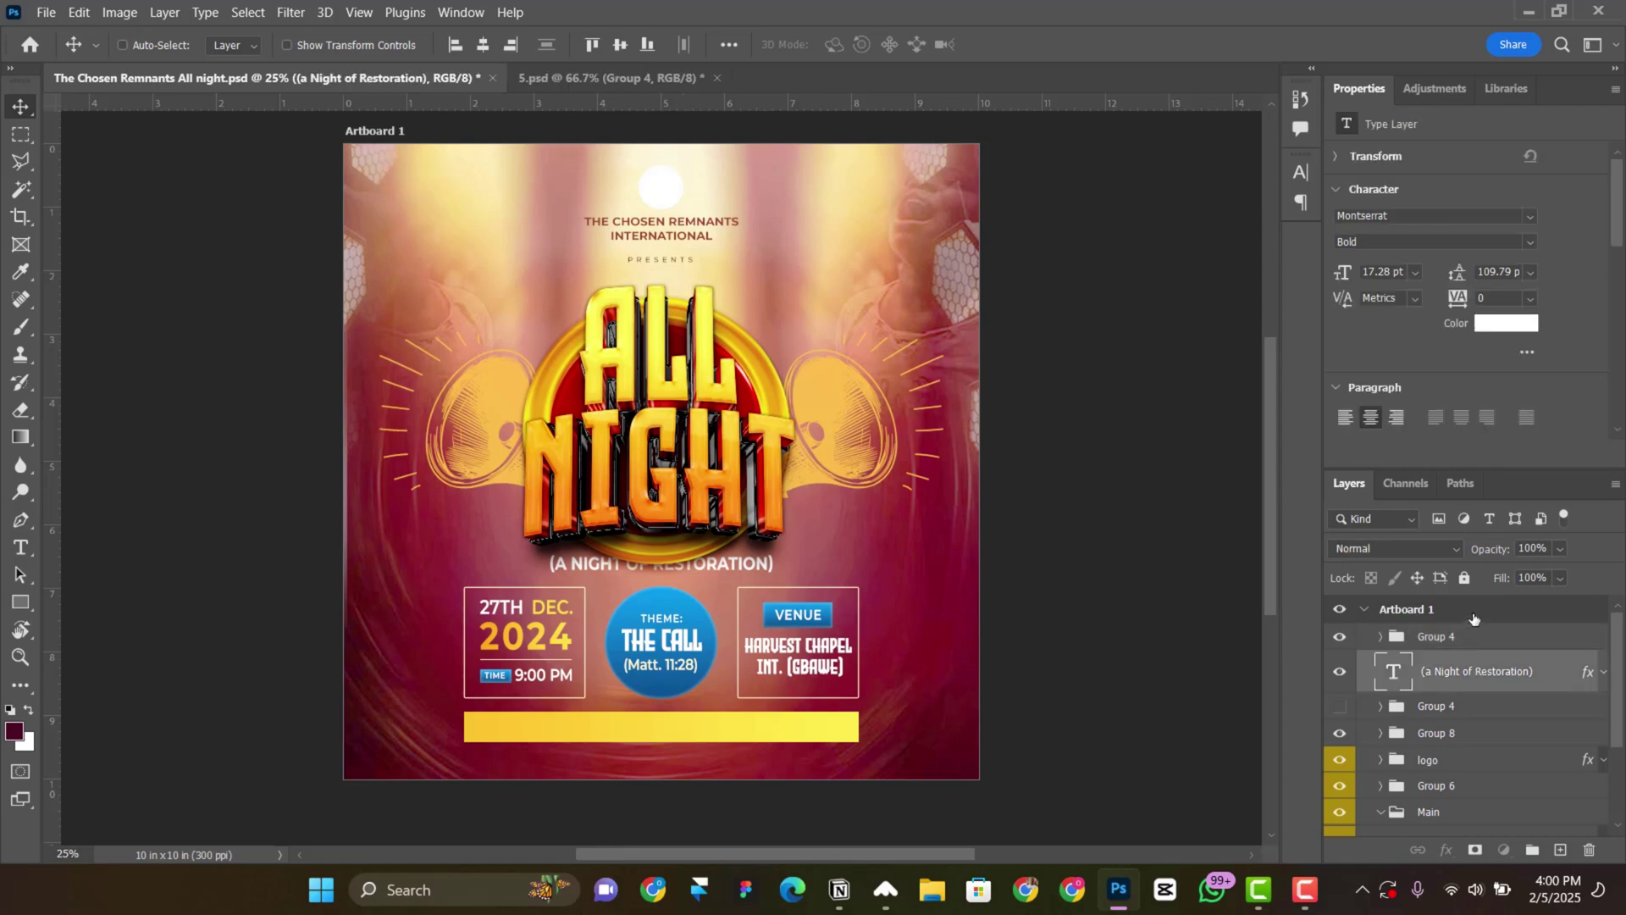
pyautogui.moveTo(1474, 619); pyautogui.dragTo(1476, 630)
pyautogui.scroll(-1, 1517, 675)
pyautogui.scroll(-1, 1490, 677)
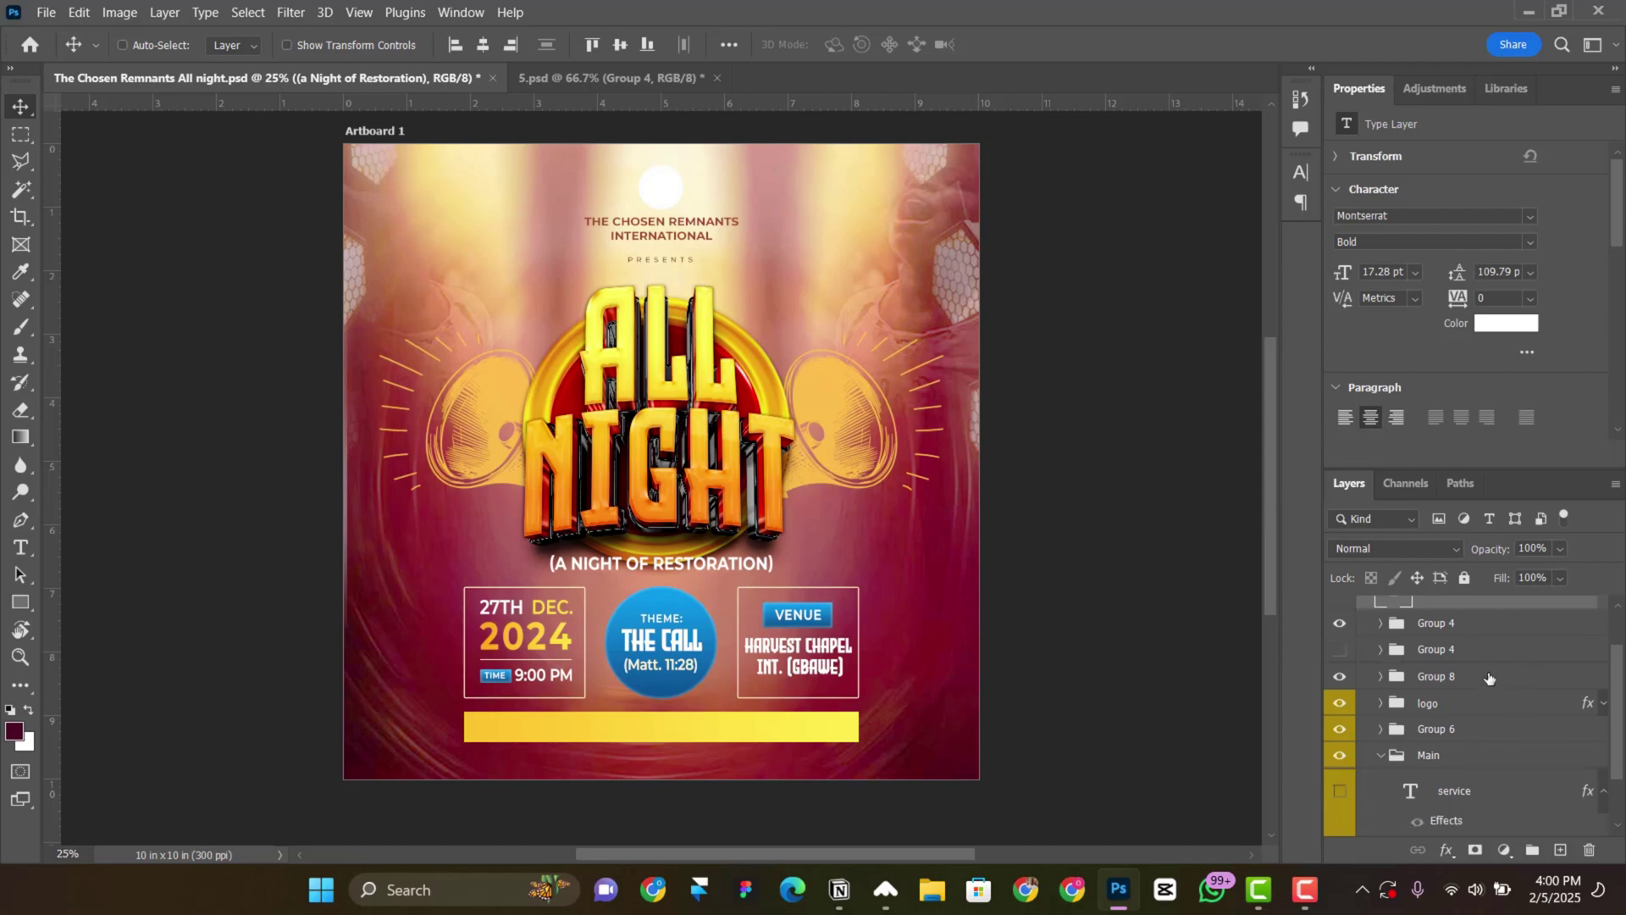
pyautogui.click(1381, 624)
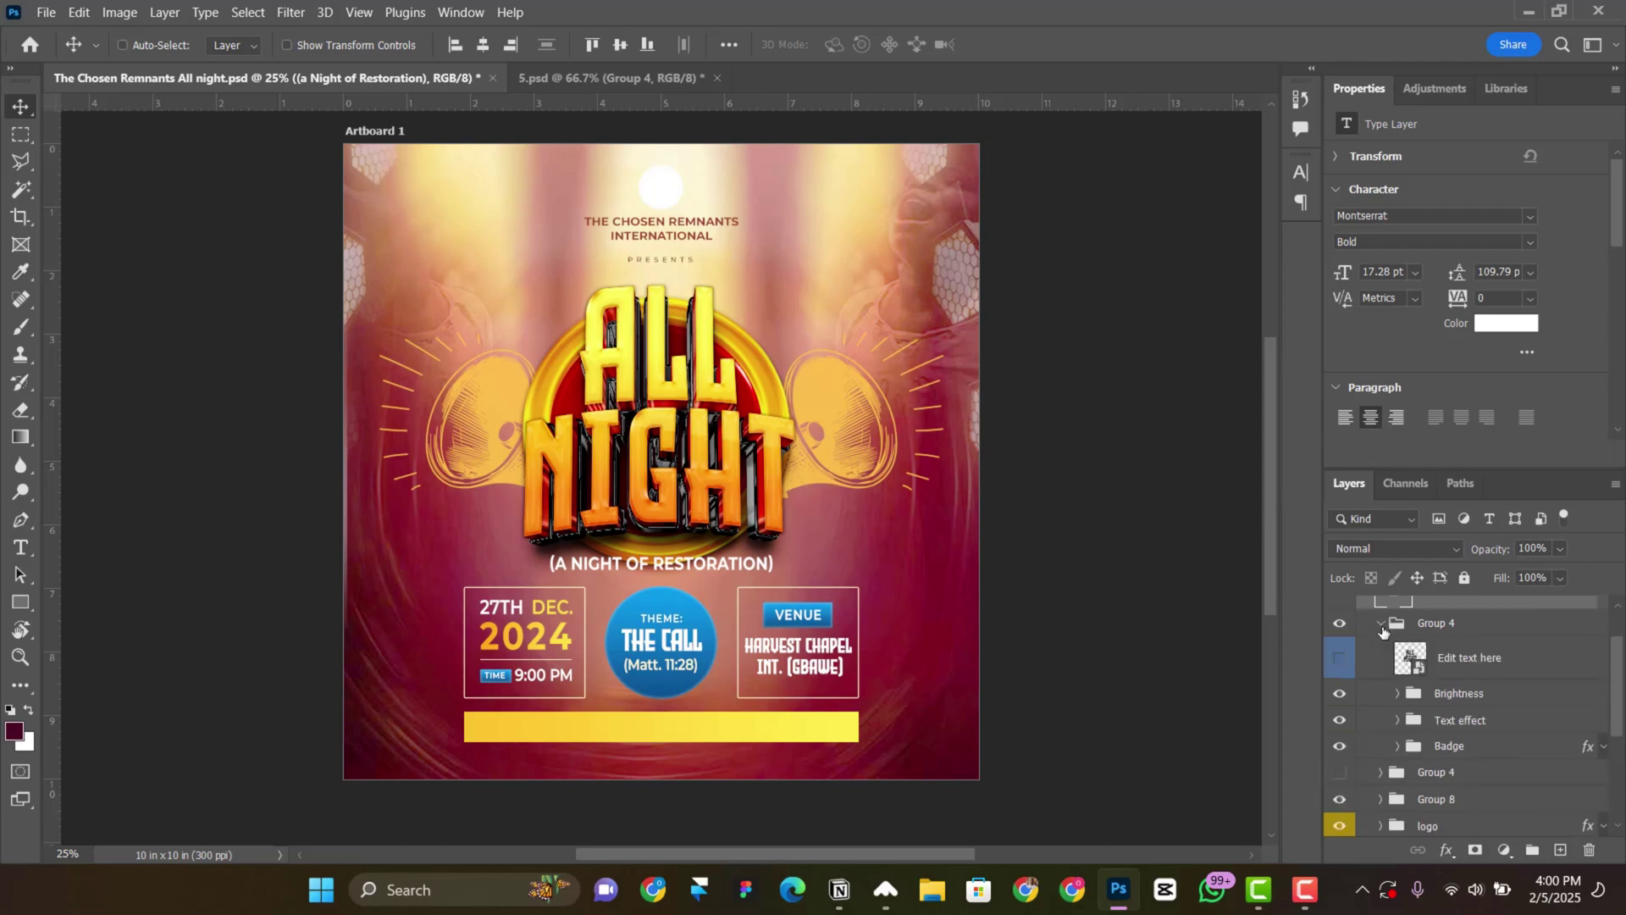
pyautogui.click(1338, 695)
pyautogui.scroll(1, 1355, 695)
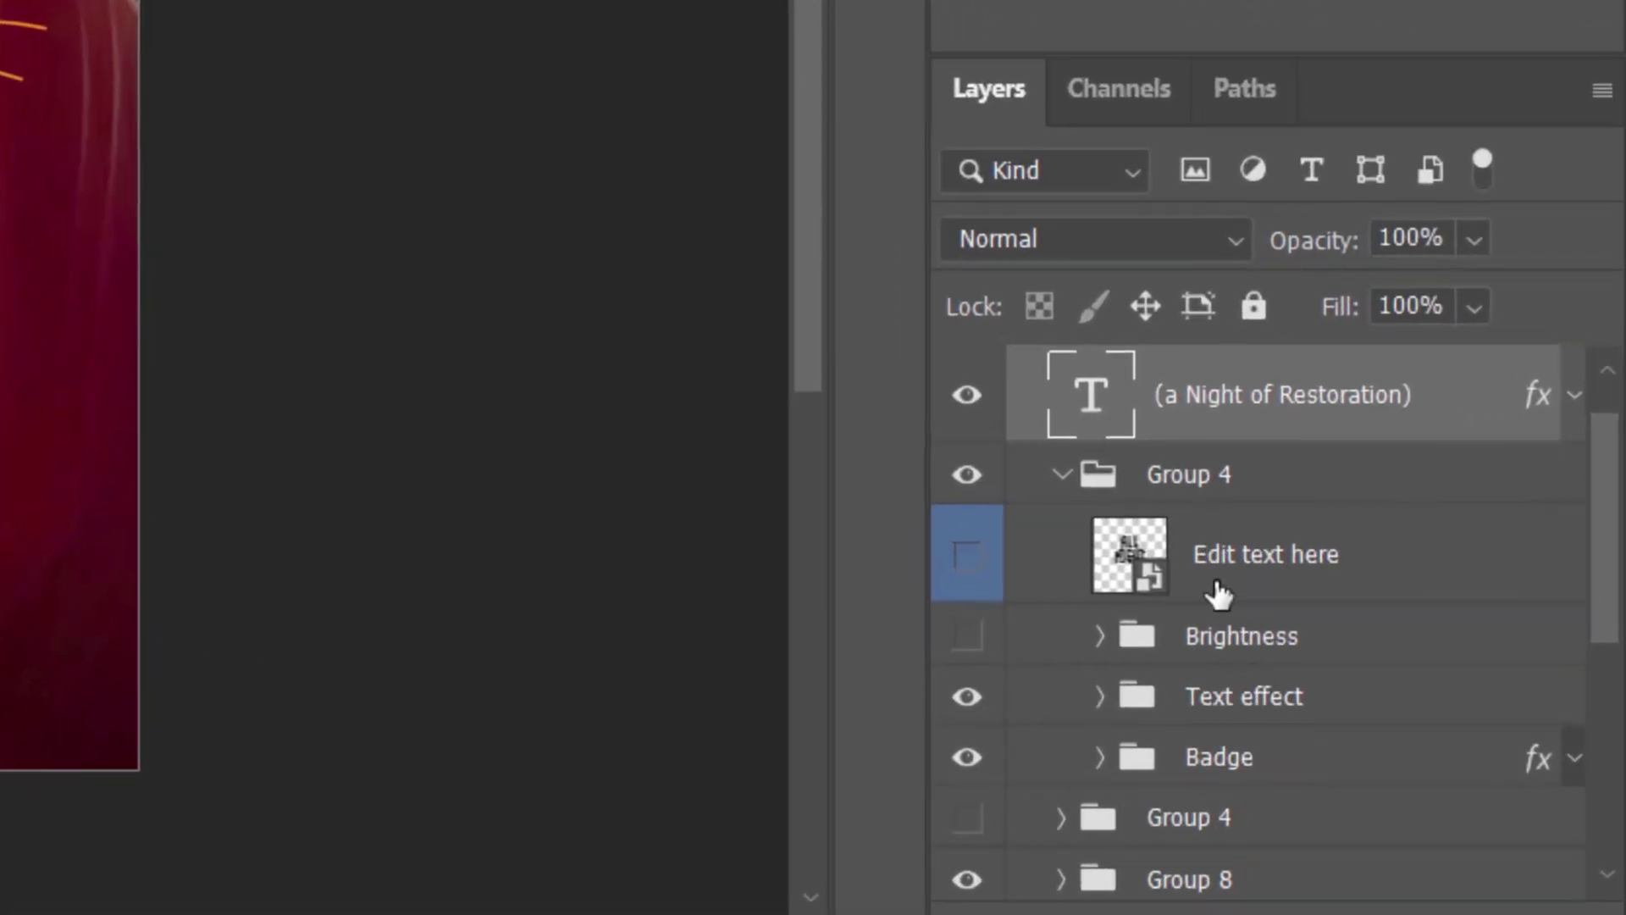
# - Open the All Night smart object and set its text to Montserrat SemiBold
pyautogui.doubleClick(1141, 586)
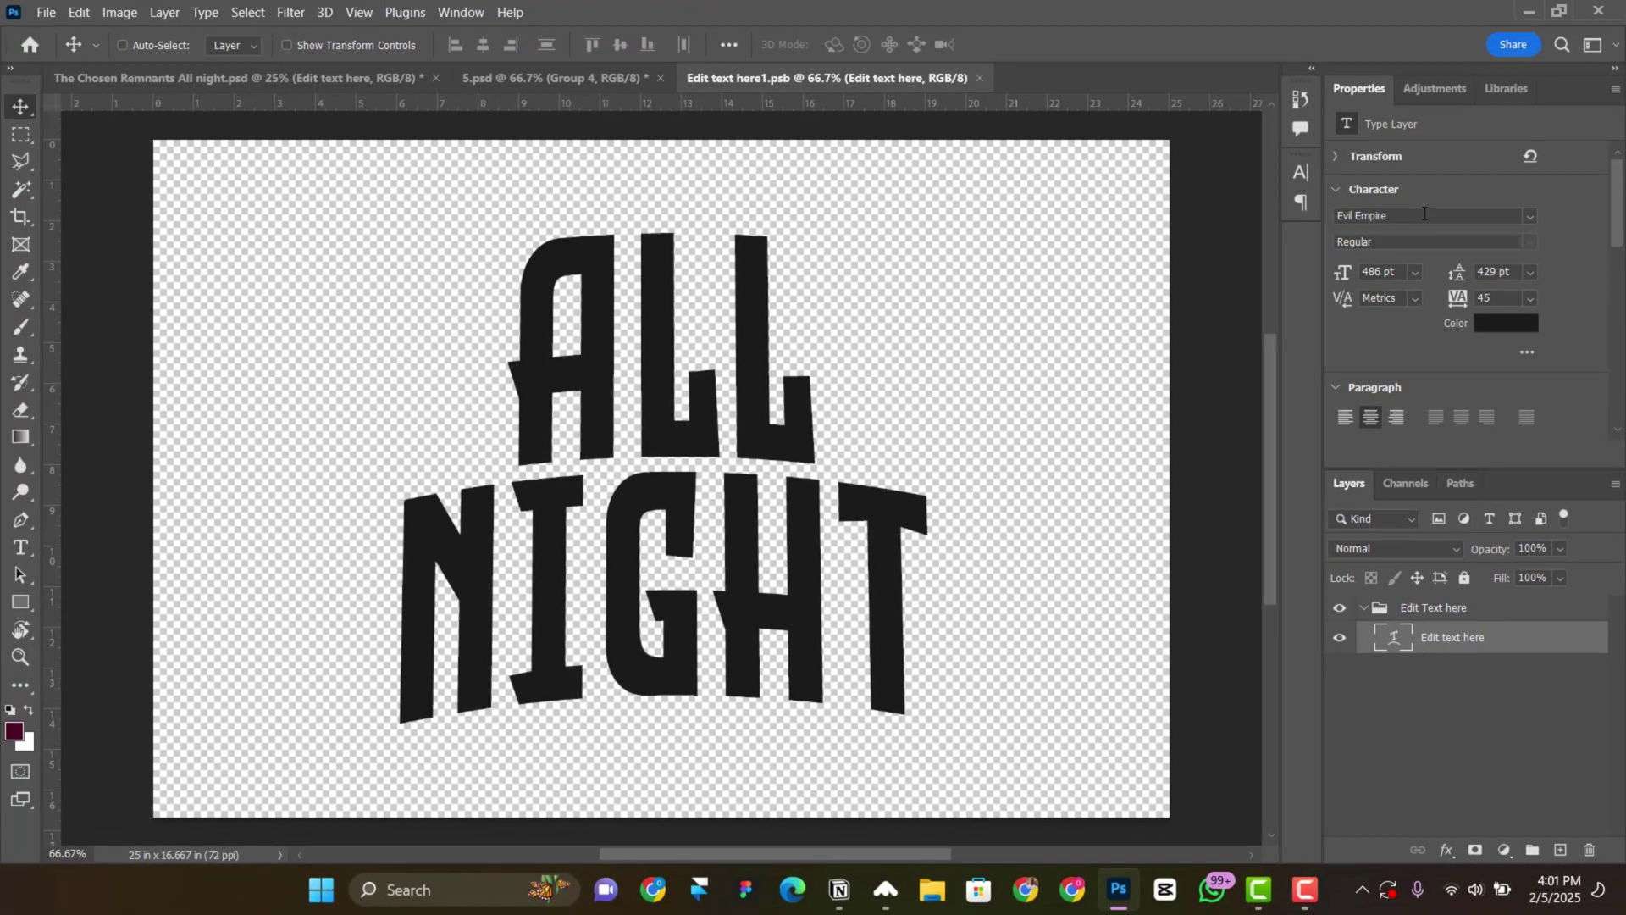
pyautogui.click(1534, 217)
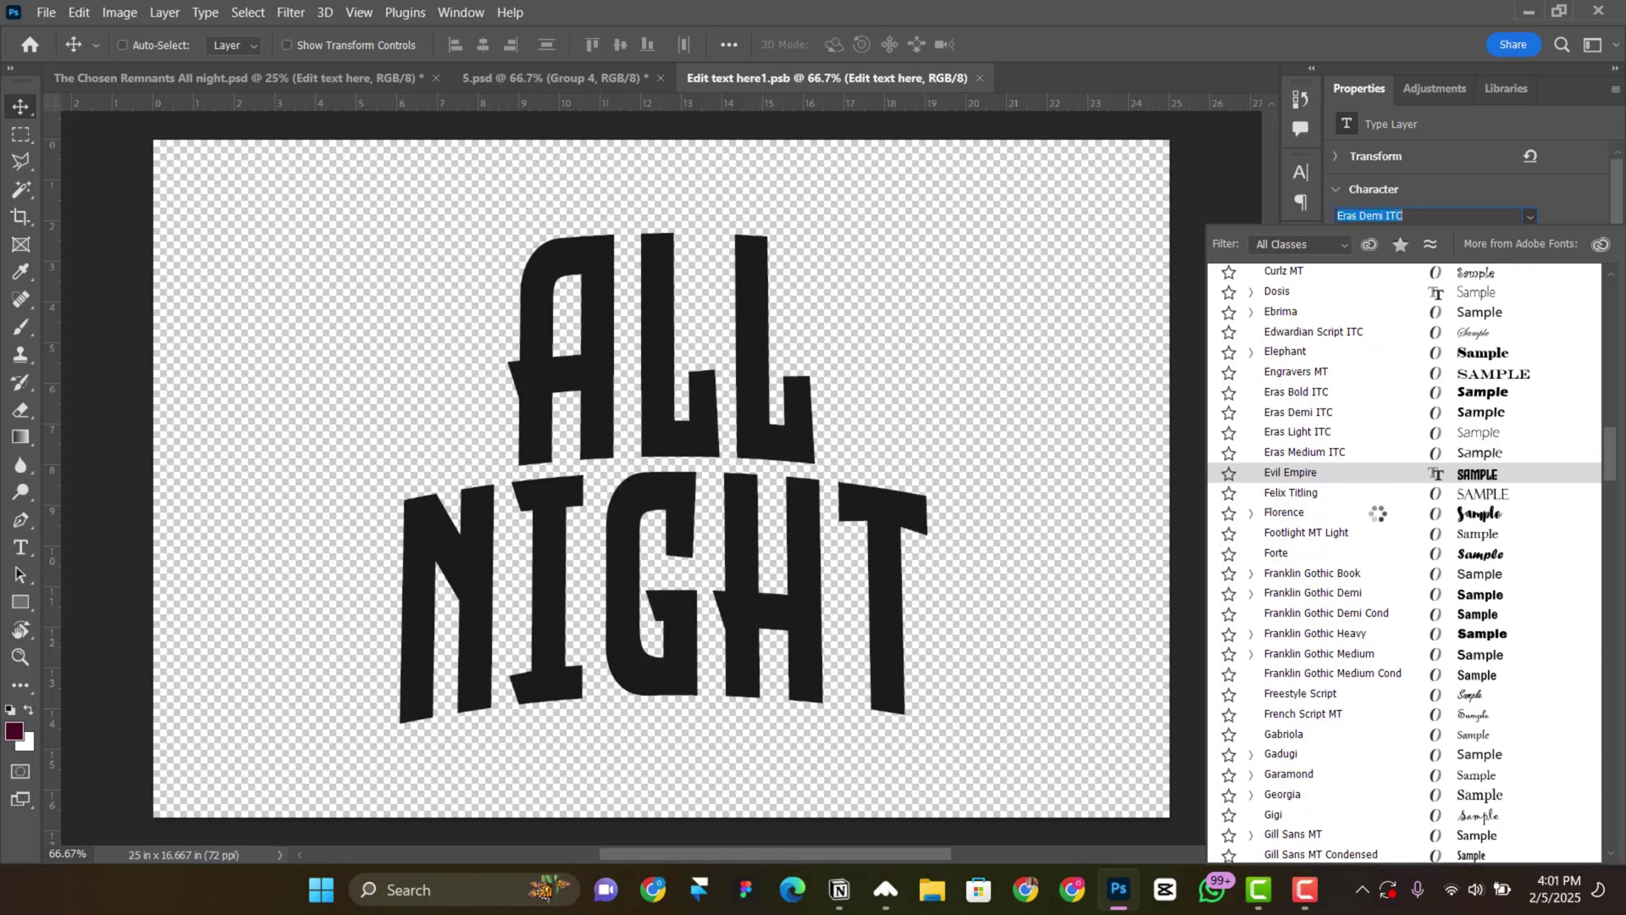
pyautogui.press('Return')
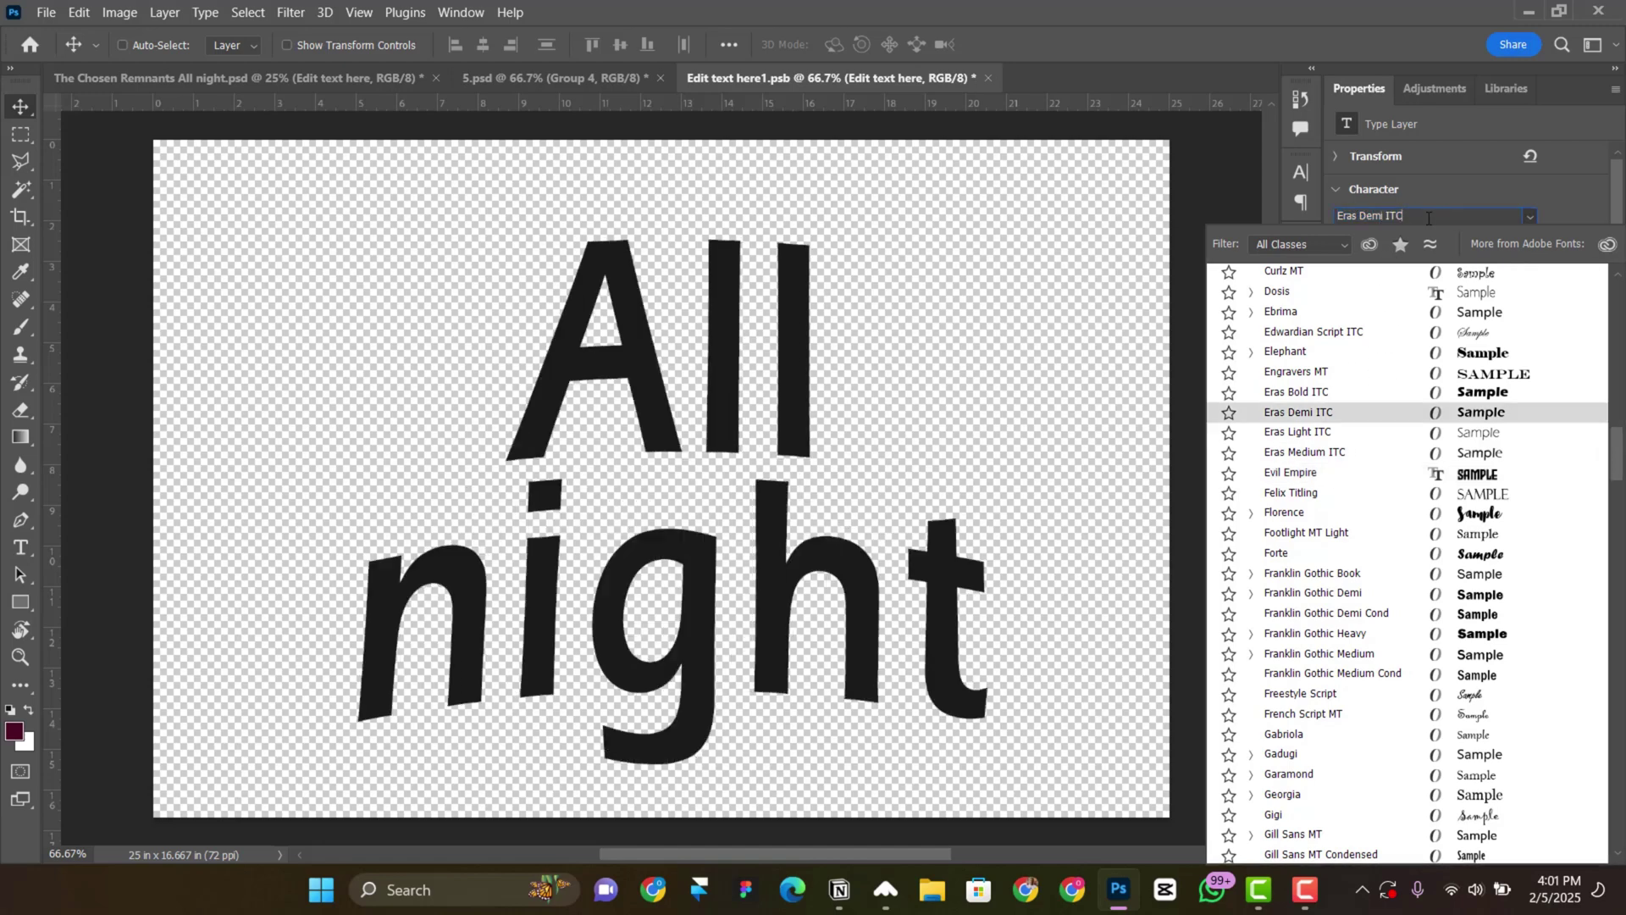
pyautogui.write('mont')
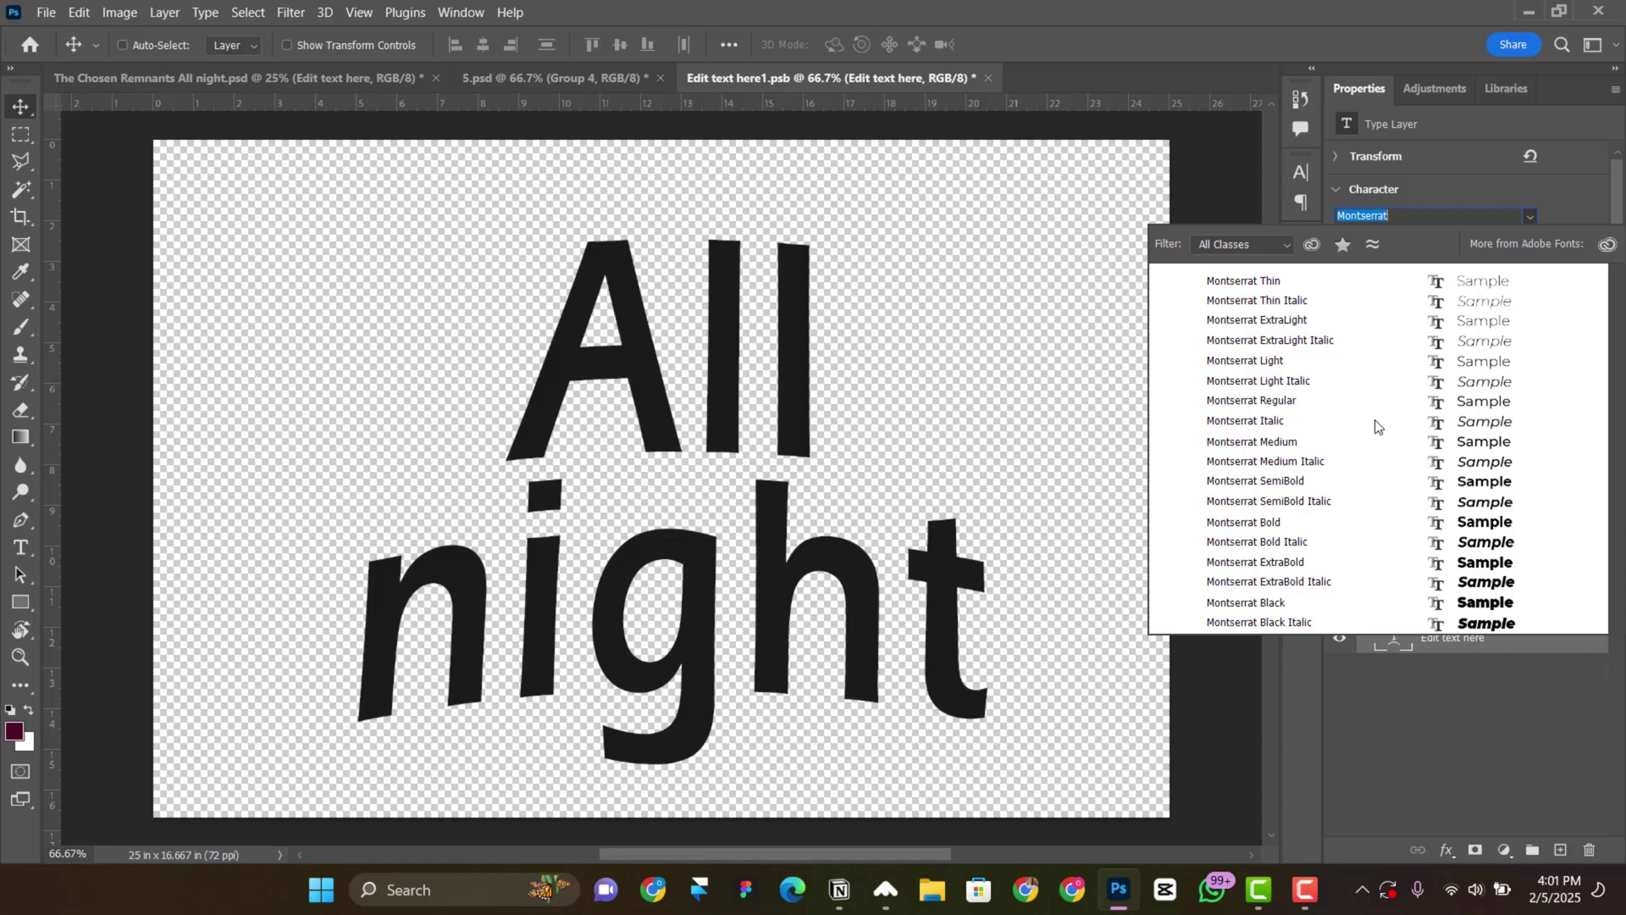
pyautogui.click(1380, 479)
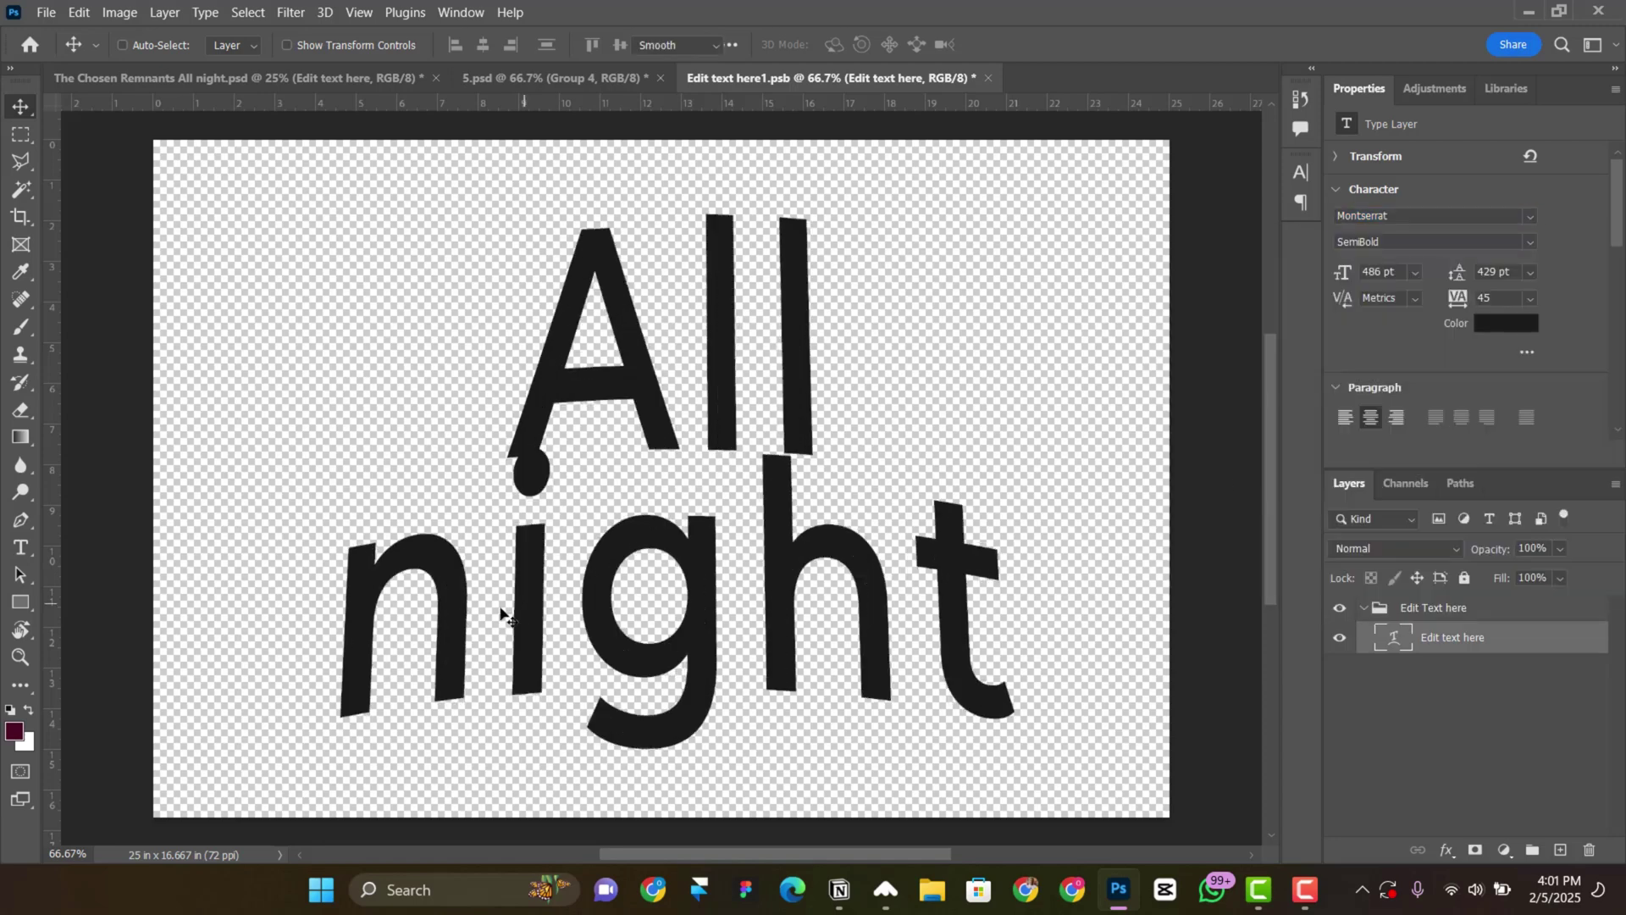
# - Capitalise the N in Night and save the smart object back into the flyer
pyautogui.doubleClick(501, 613)
pyautogui.write('N')
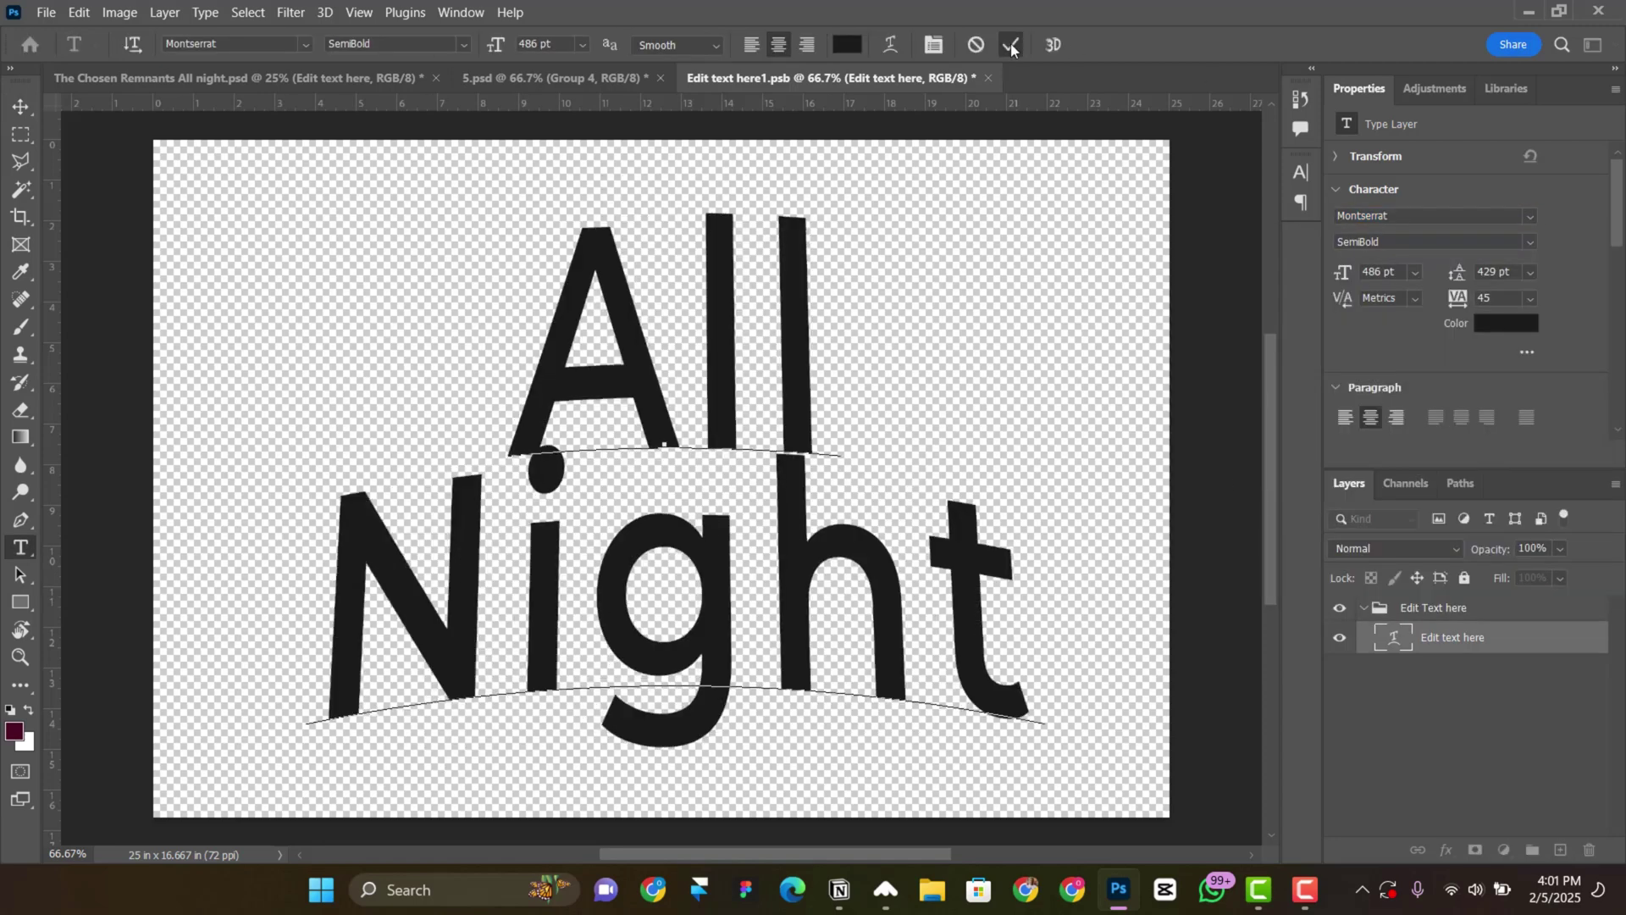
pyautogui.click(1012, 46)
pyautogui.press('v')
pyautogui.click(987, 79)
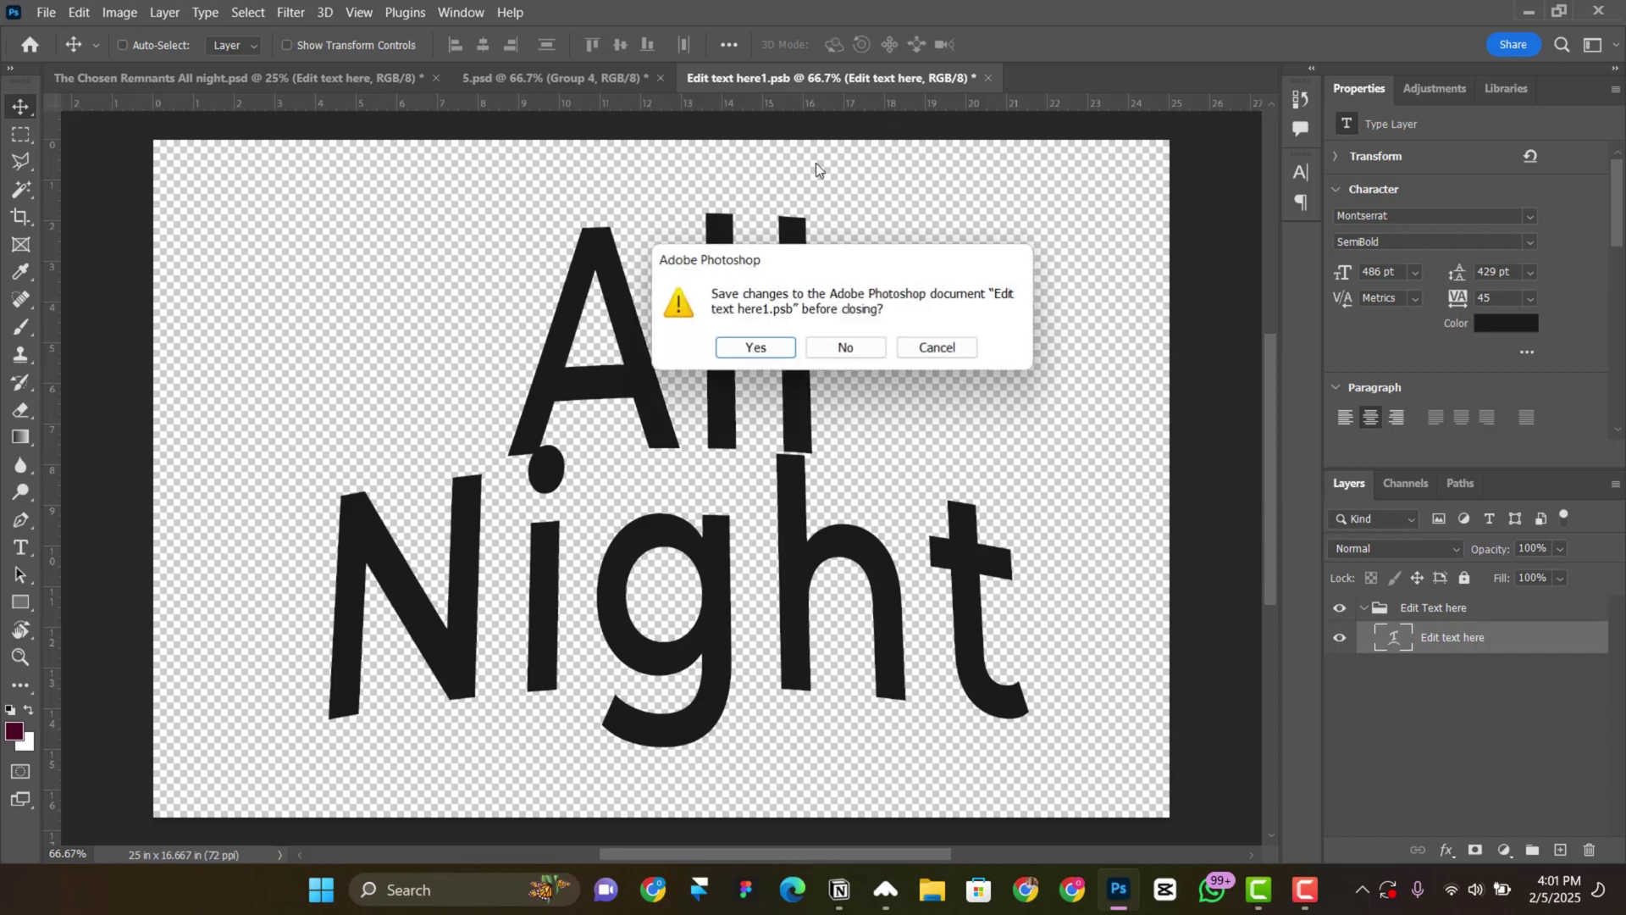
pyautogui.click(753, 348)
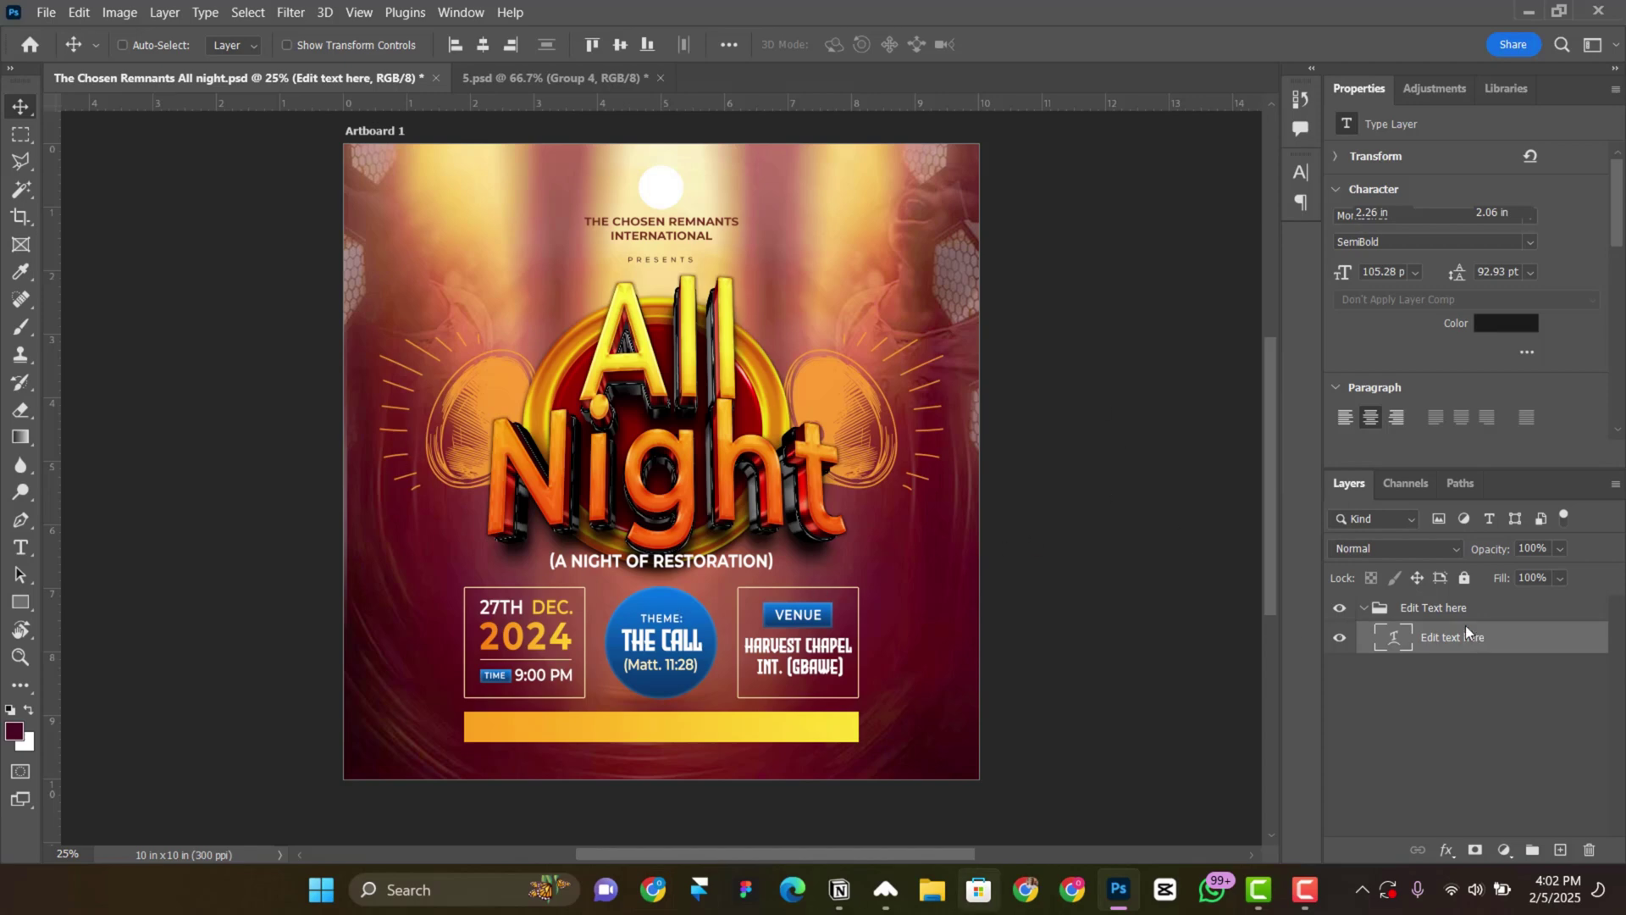
# - Scale Group 4 down to 83.87% with Free Transform
pyautogui.click(1448, 682)
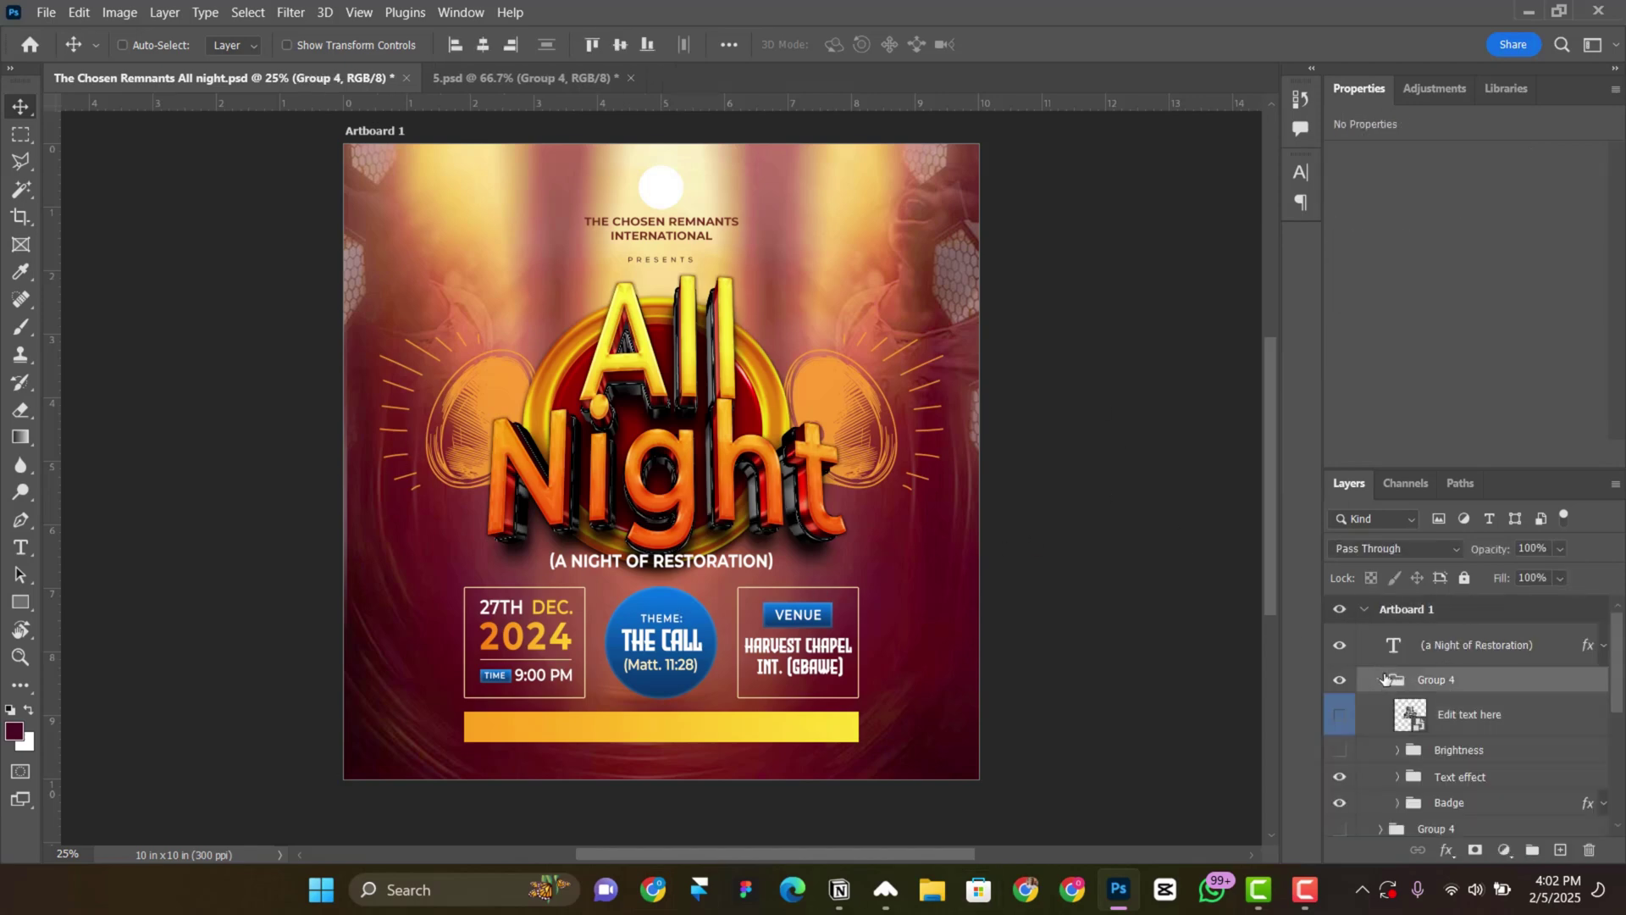
pyautogui.click(1380, 680)
pyautogui.hotkey('ctrl', 't')
pyautogui.moveTo(843, 562); pyautogui.dragTo(807, 553)
pyautogui.press('Return')
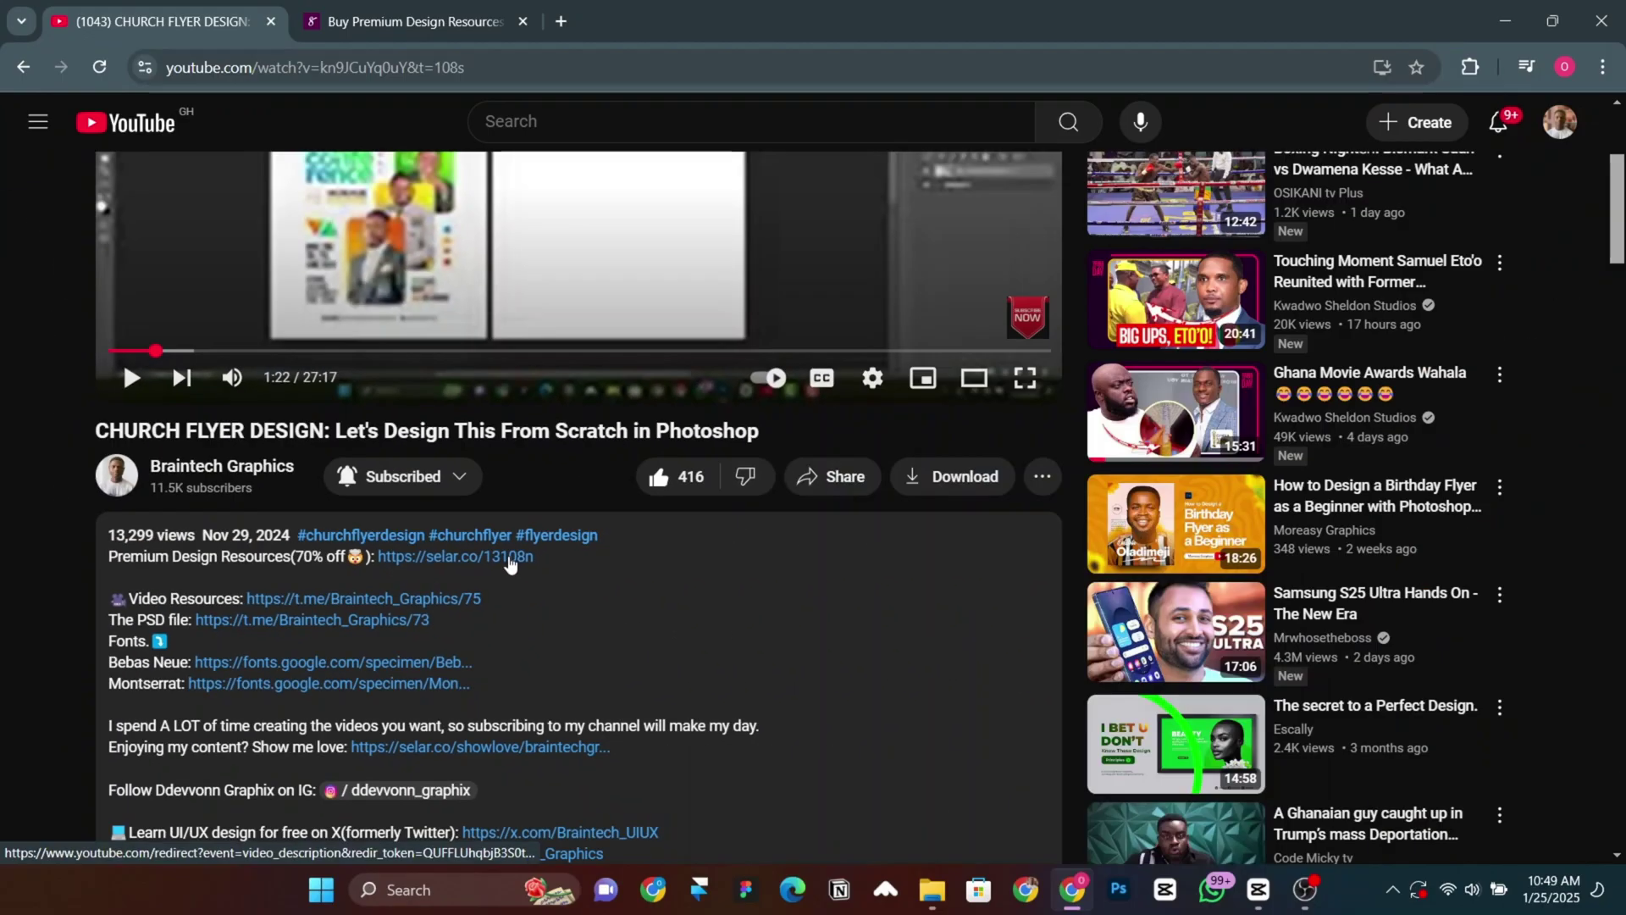
# - Follow the selar.co Premium Design Resources link and scroll through the Mega Package sales page
pyautogui.click(897, 574)
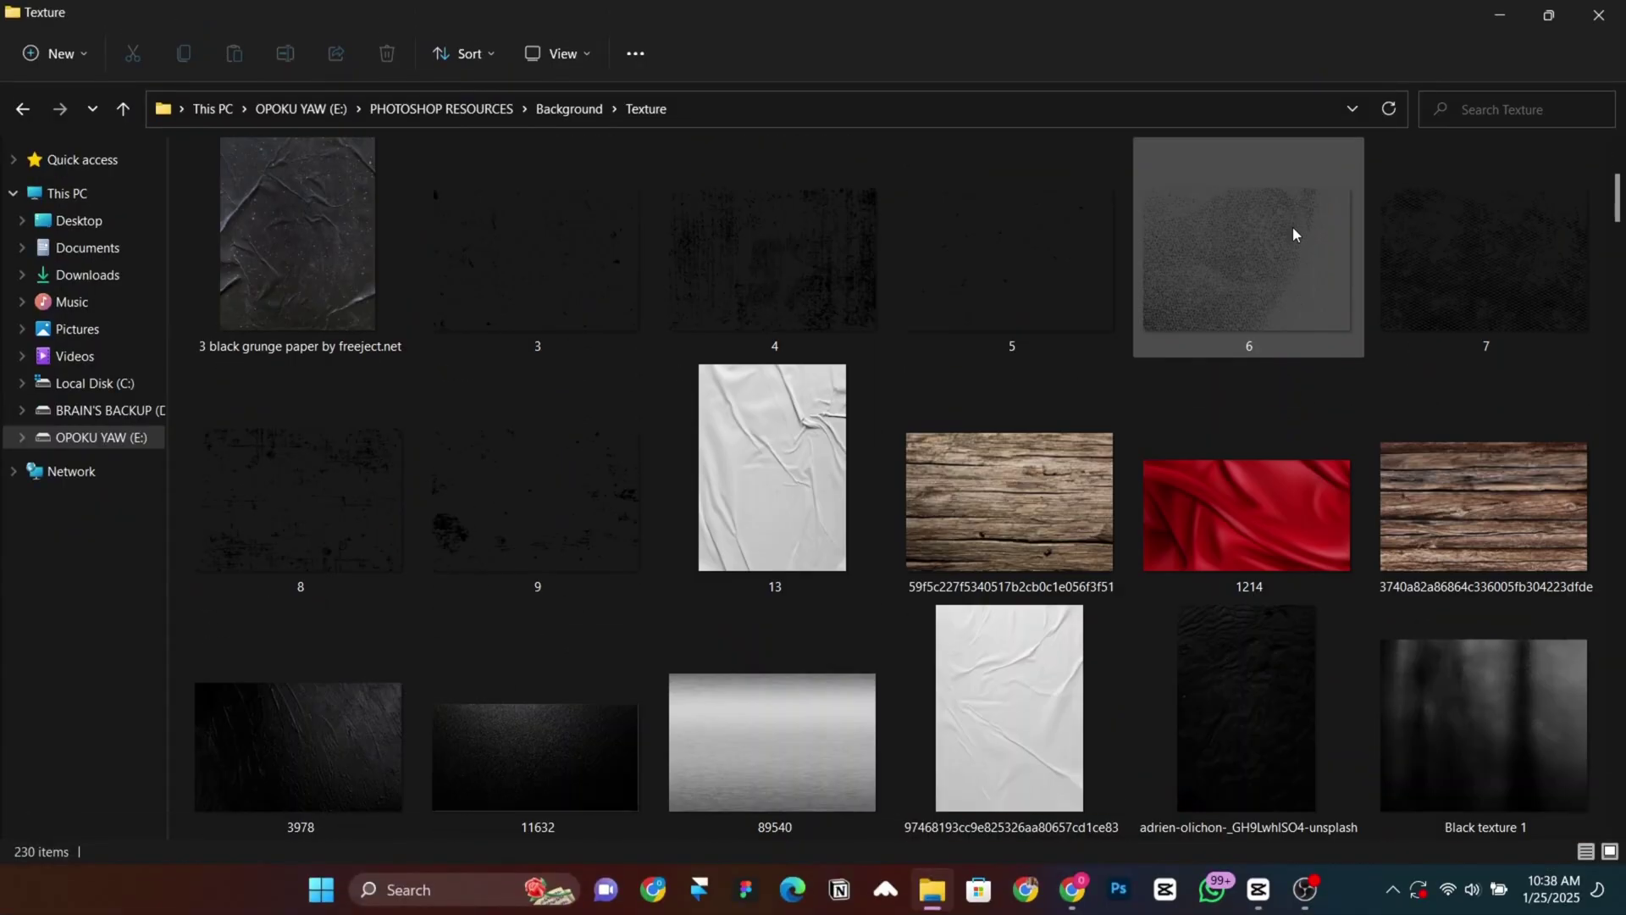
pyautogui.scroll(-3, 1292, 226)
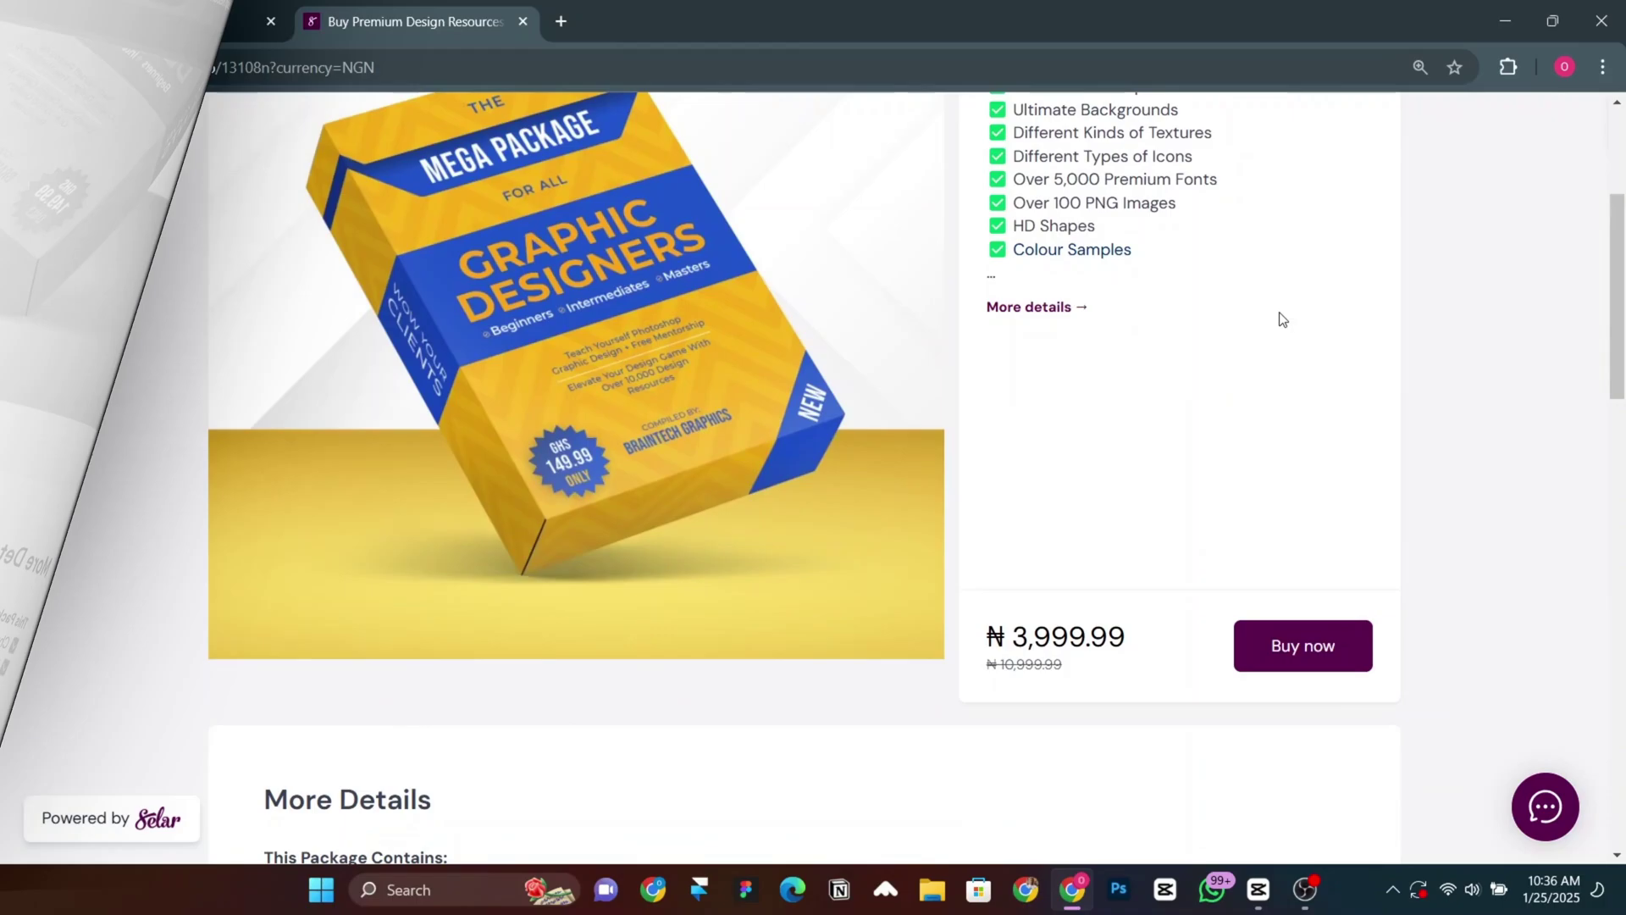
pyautogui.scroll(-1, 1276, 327)
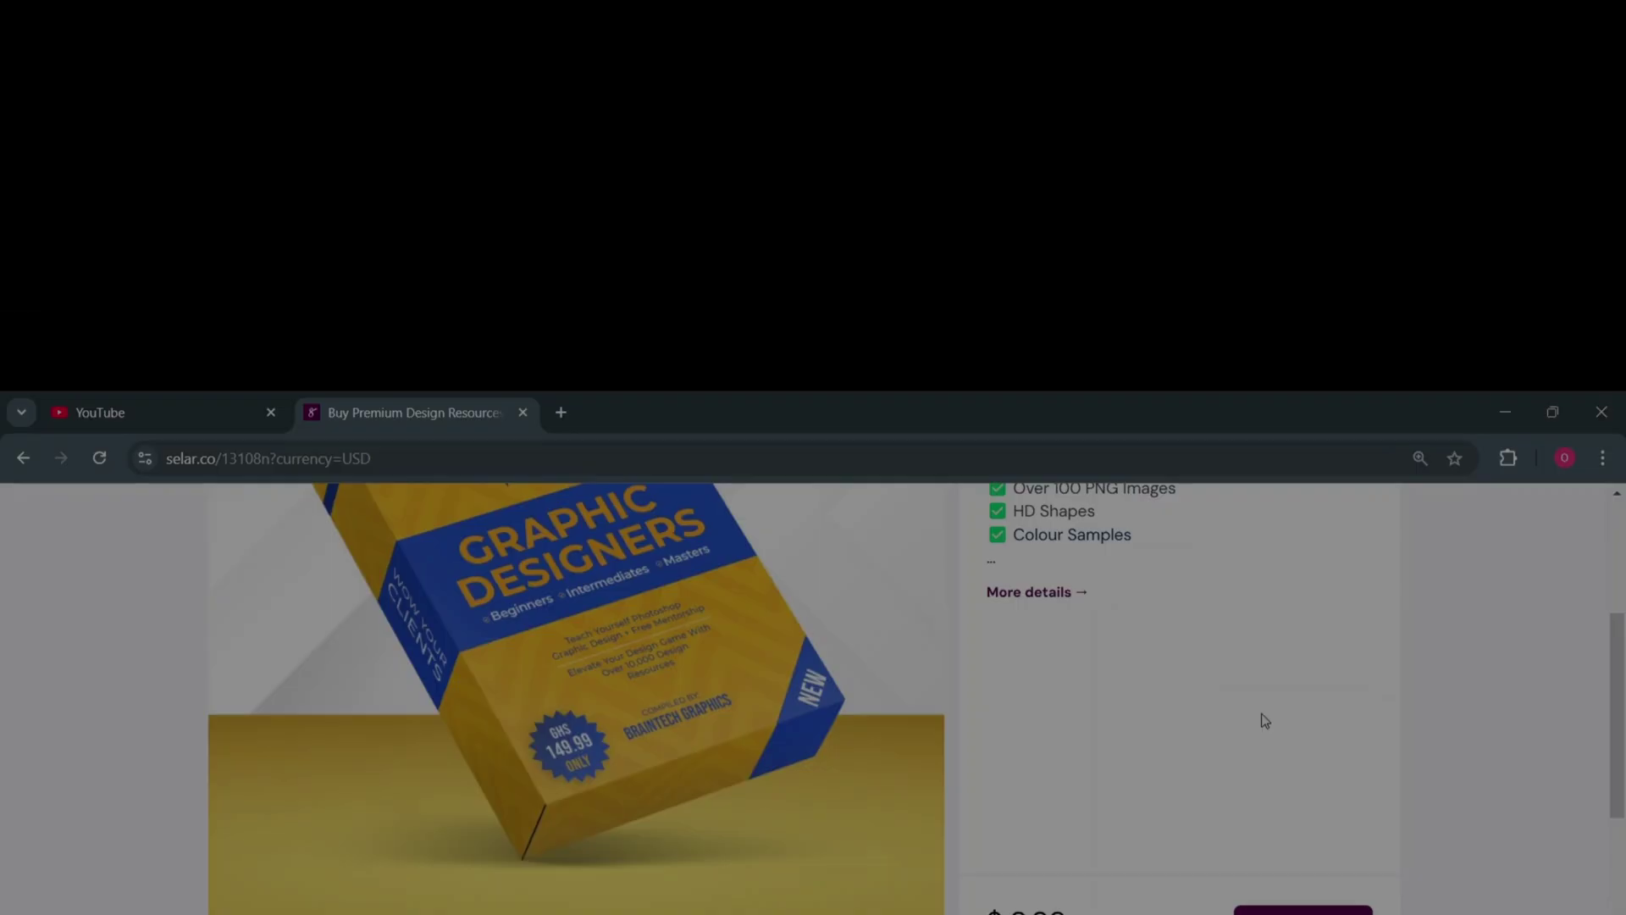